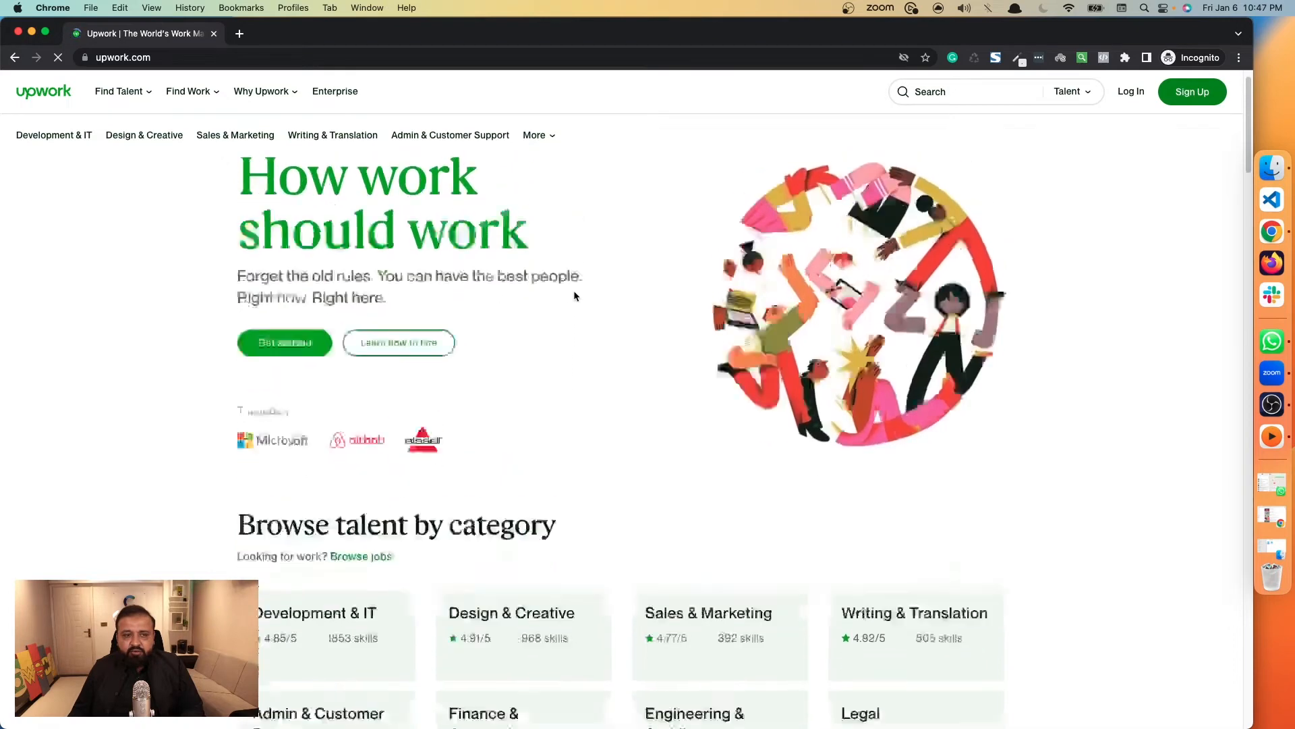
Start the Upwork sign-up as a freelancer looking for work and proceed to the registration form.
scroll(576, 296, down, 5)
scroll(576, 296, up, 5)
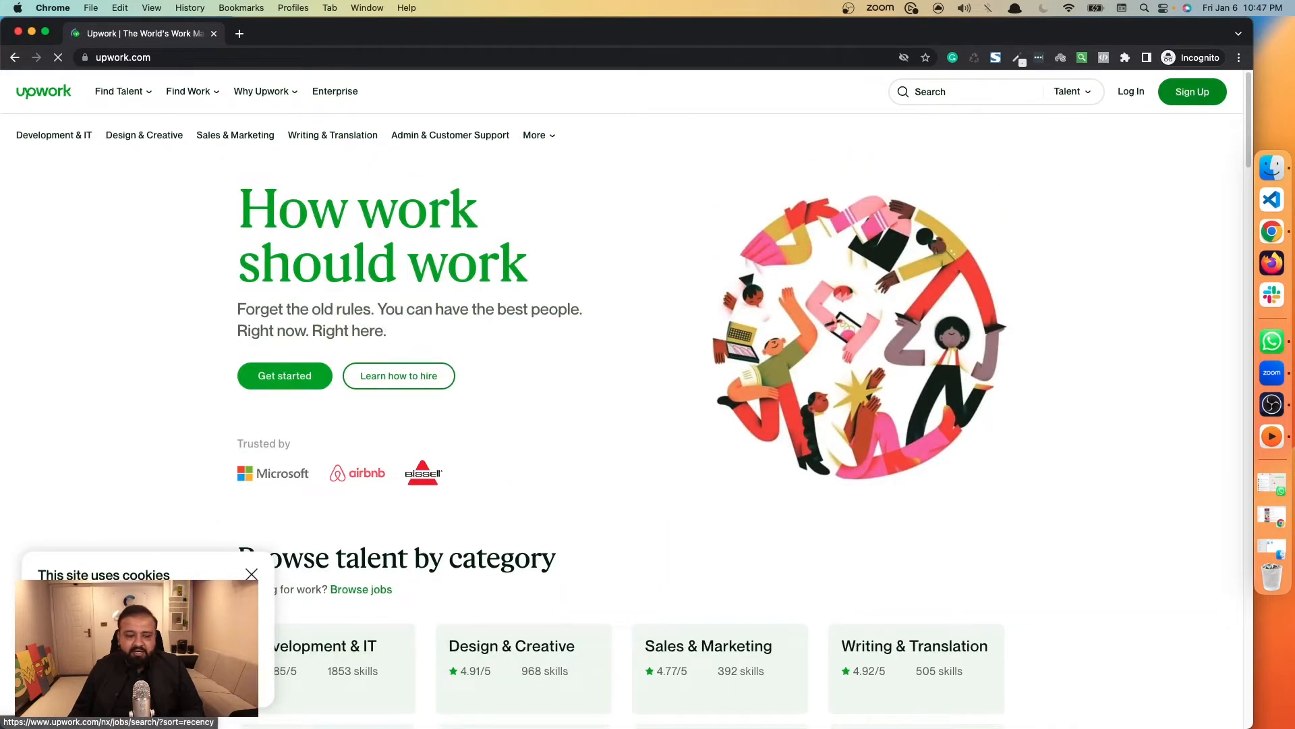
click(1184, 98)
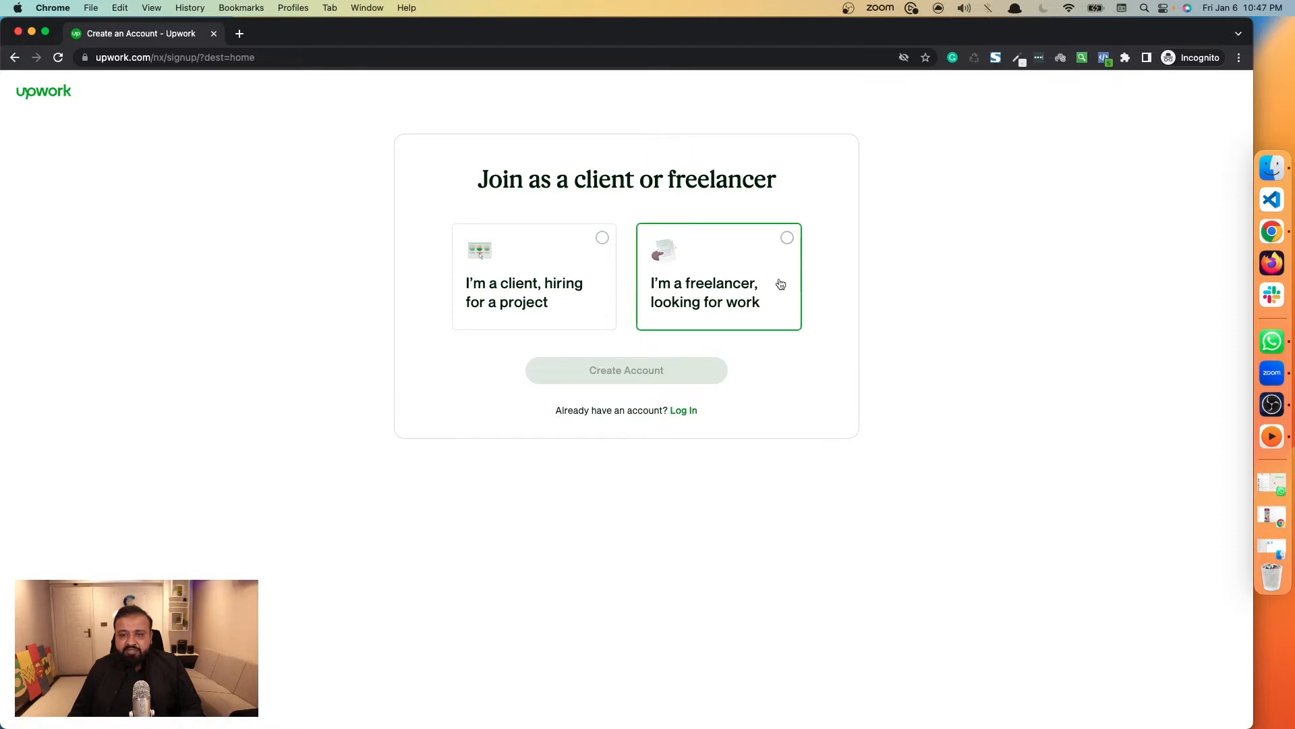
click(787, 239)
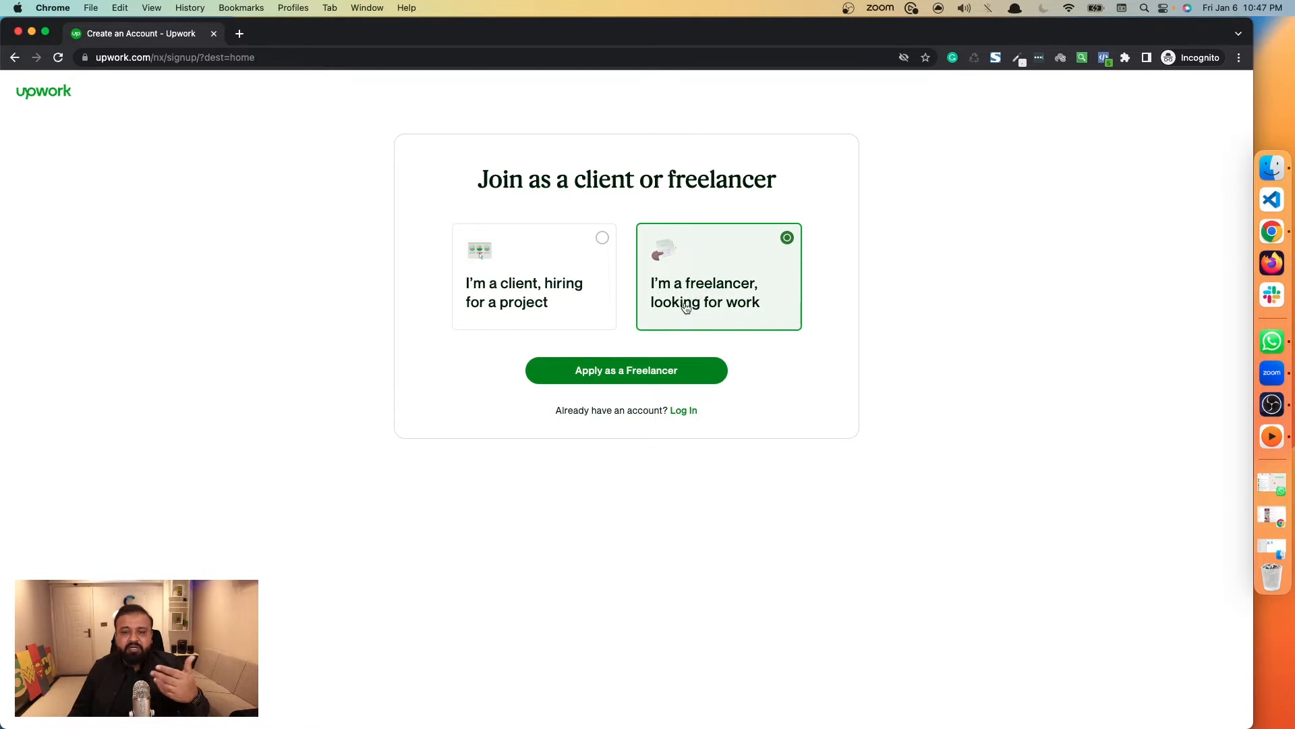
click(644, 375)
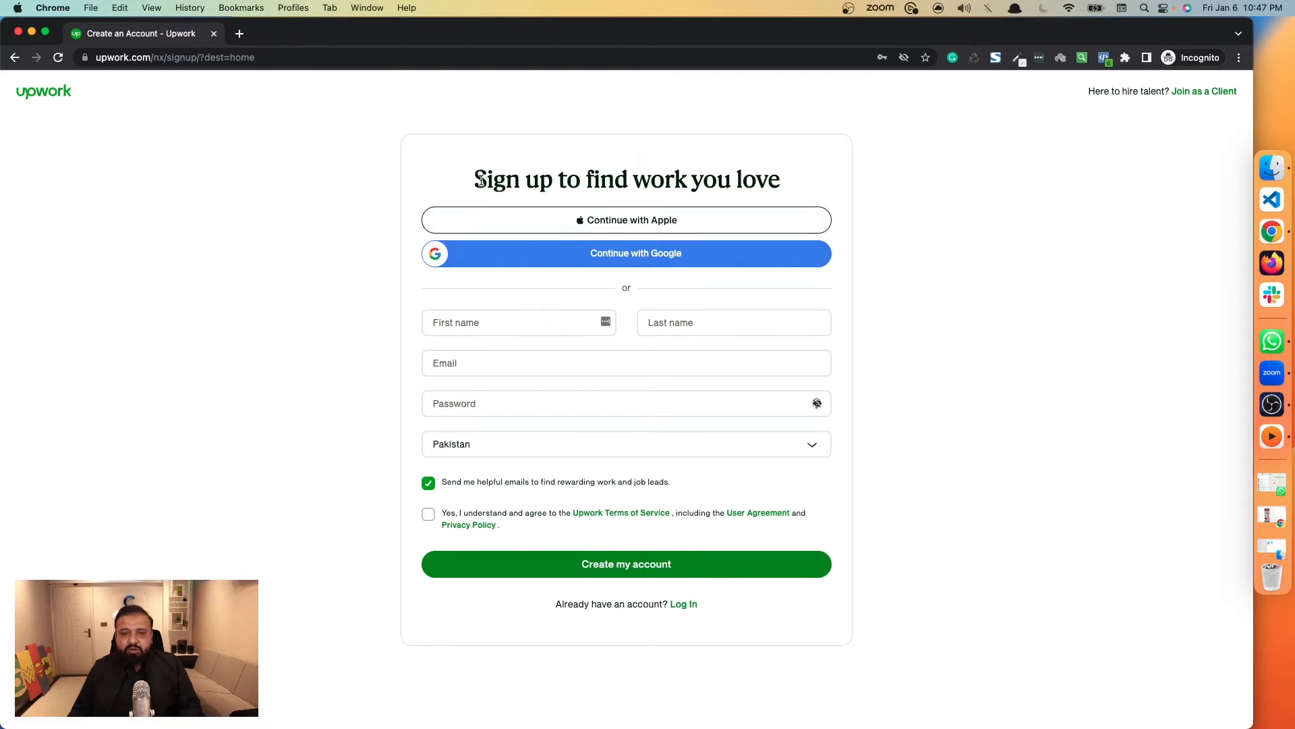
Fill in the account holder's first name, last name and email address in the sign-up form.
drag(480, 179, 759, 178)
click(759, 179)
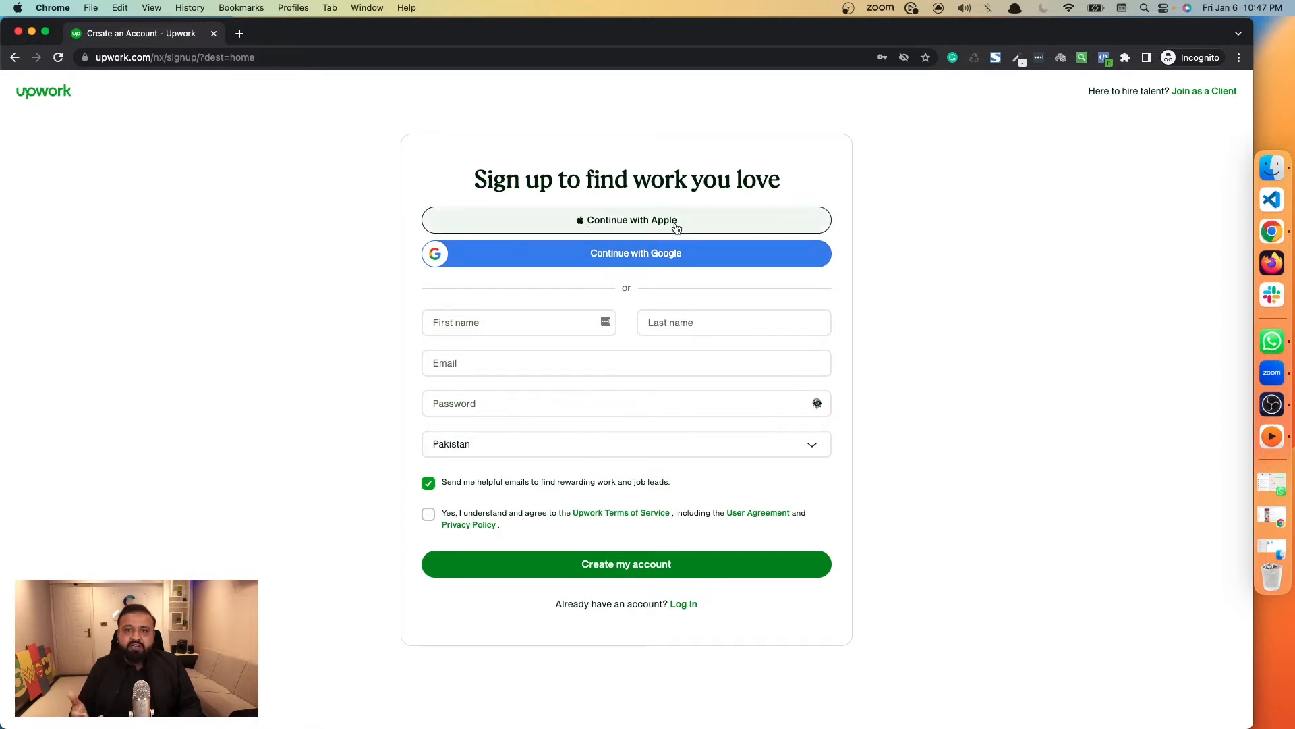
click(523, 324)
click(362, 330)
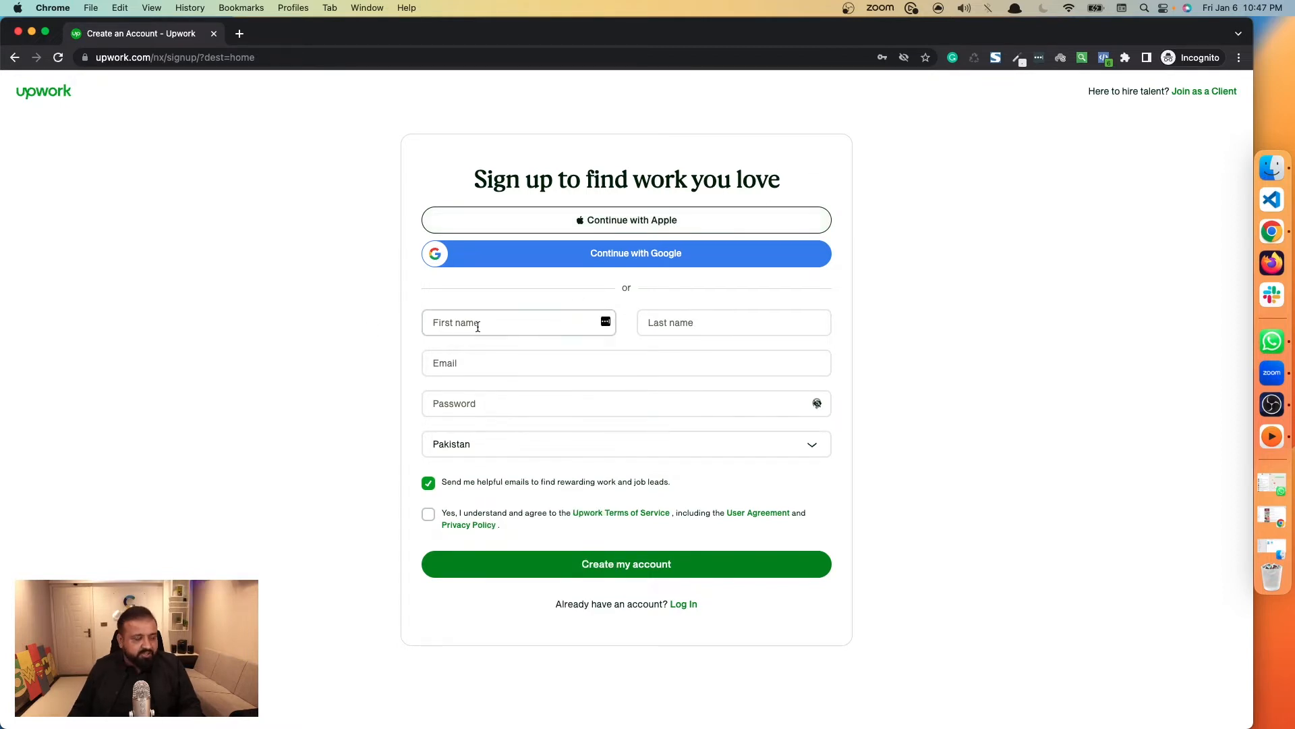
click(478, 326)
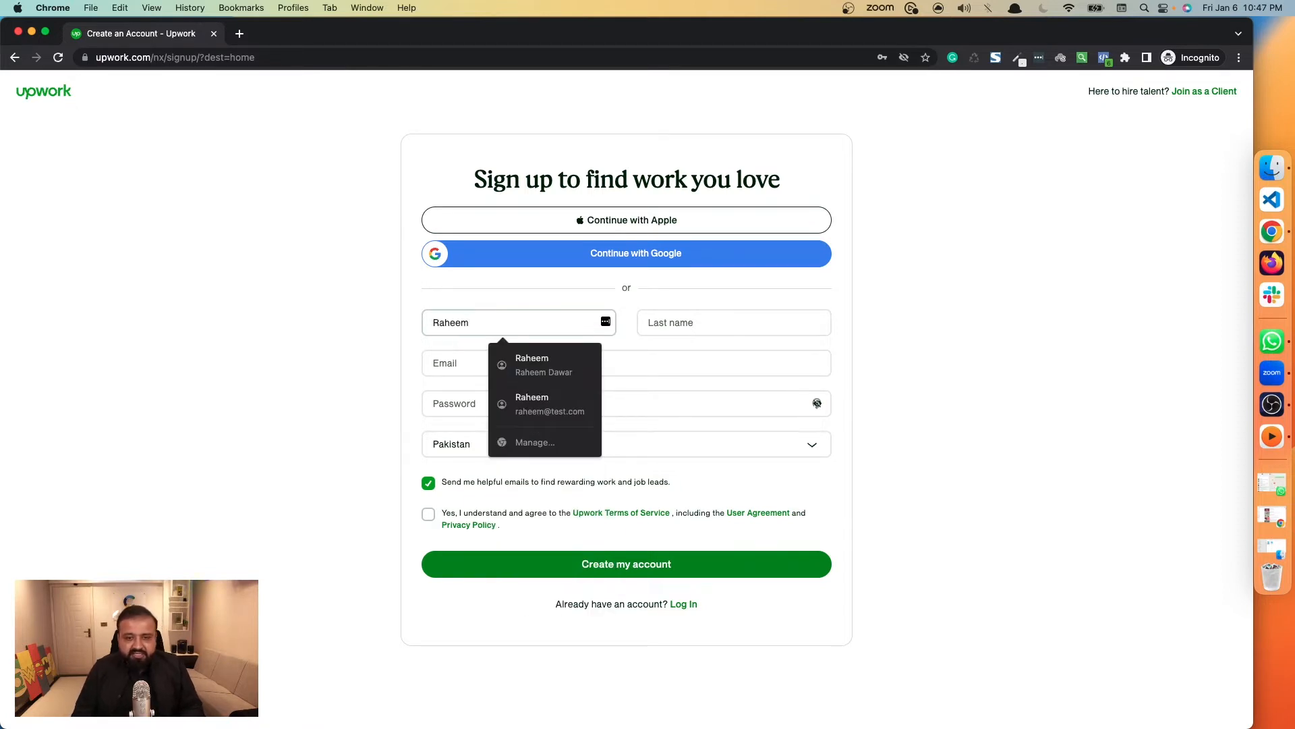
key(Tab)
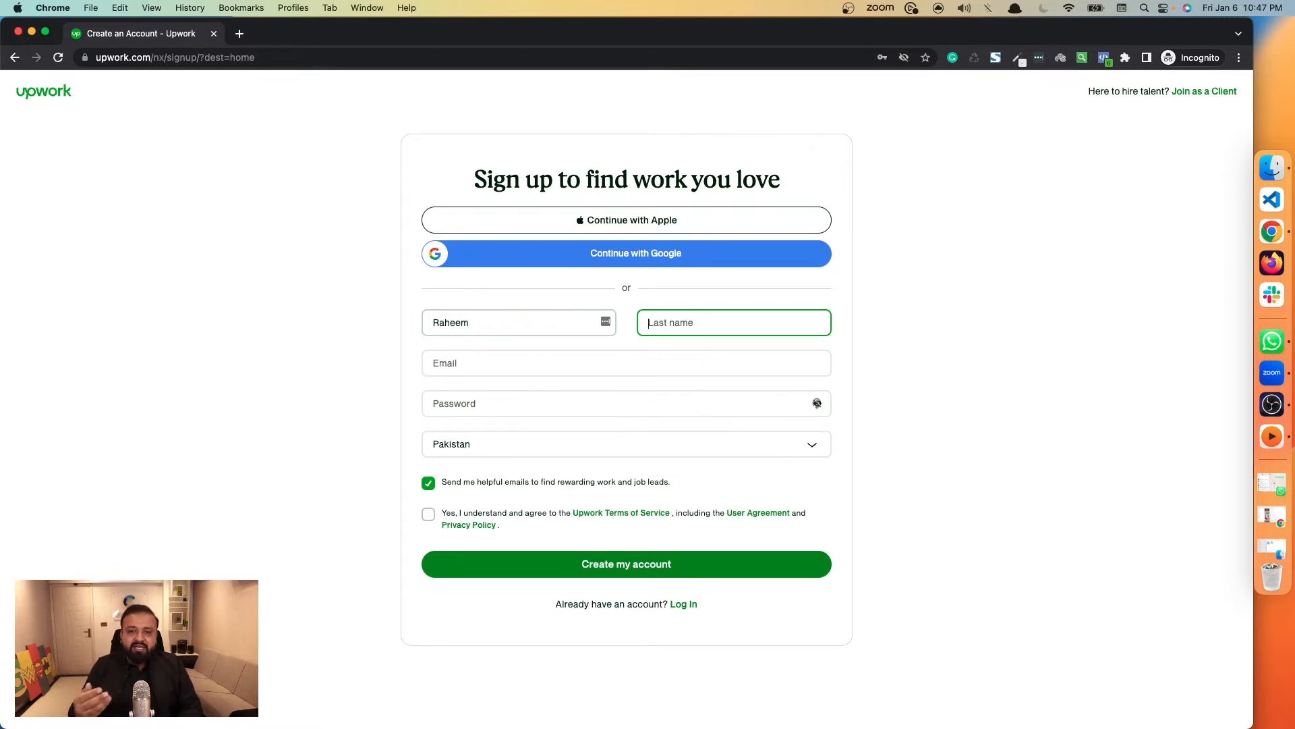
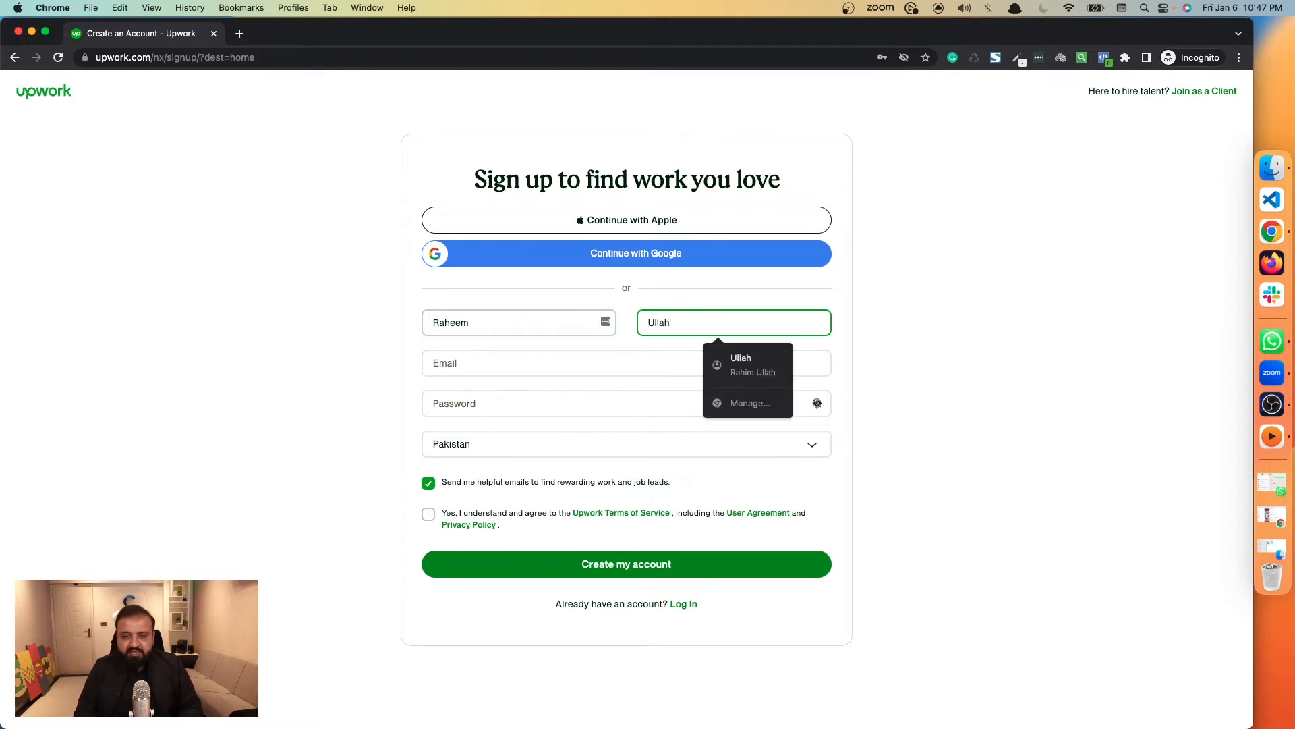
key(Tab)
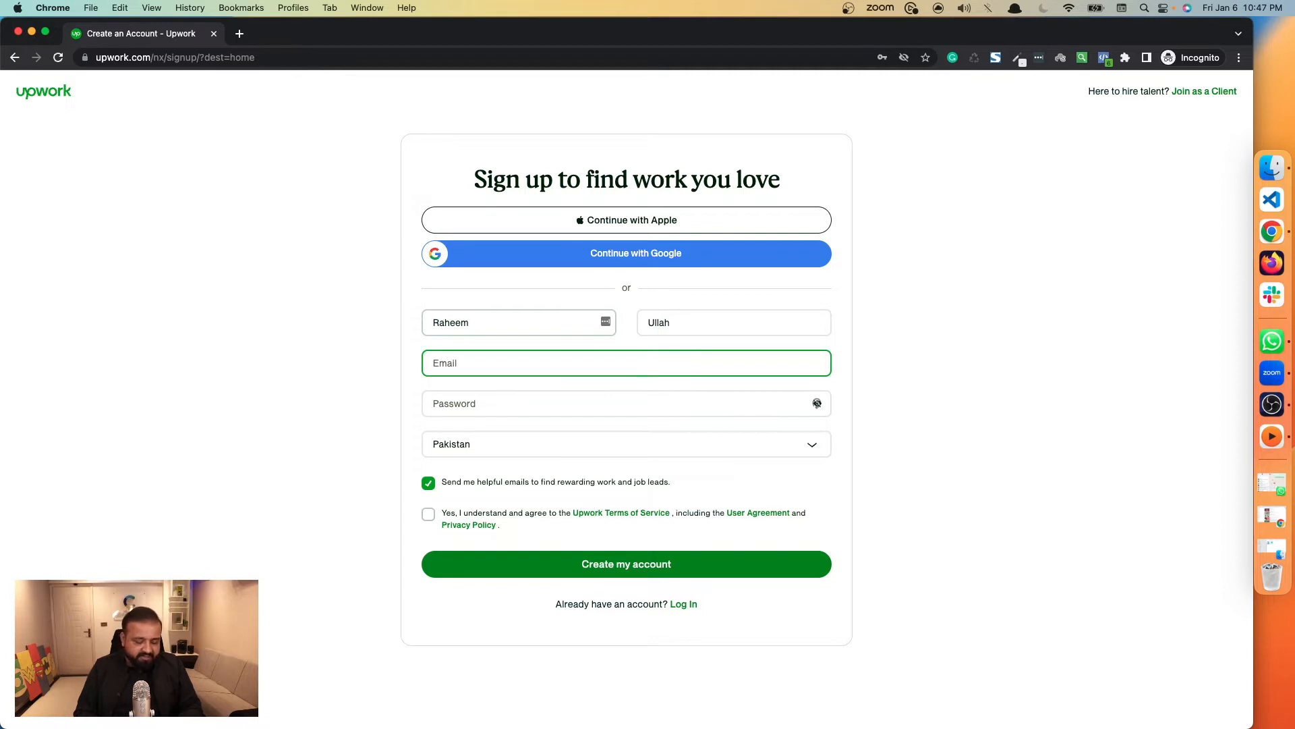
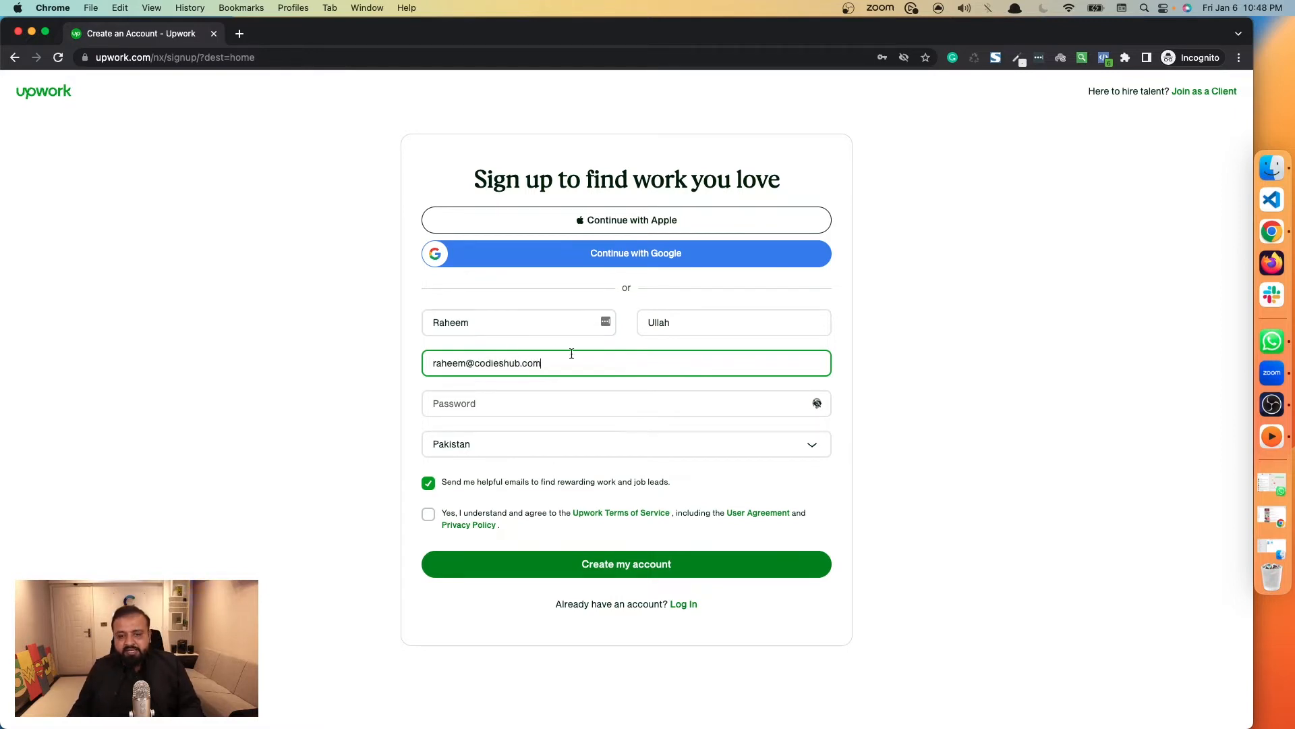
drag(570, 363, 432, 366)
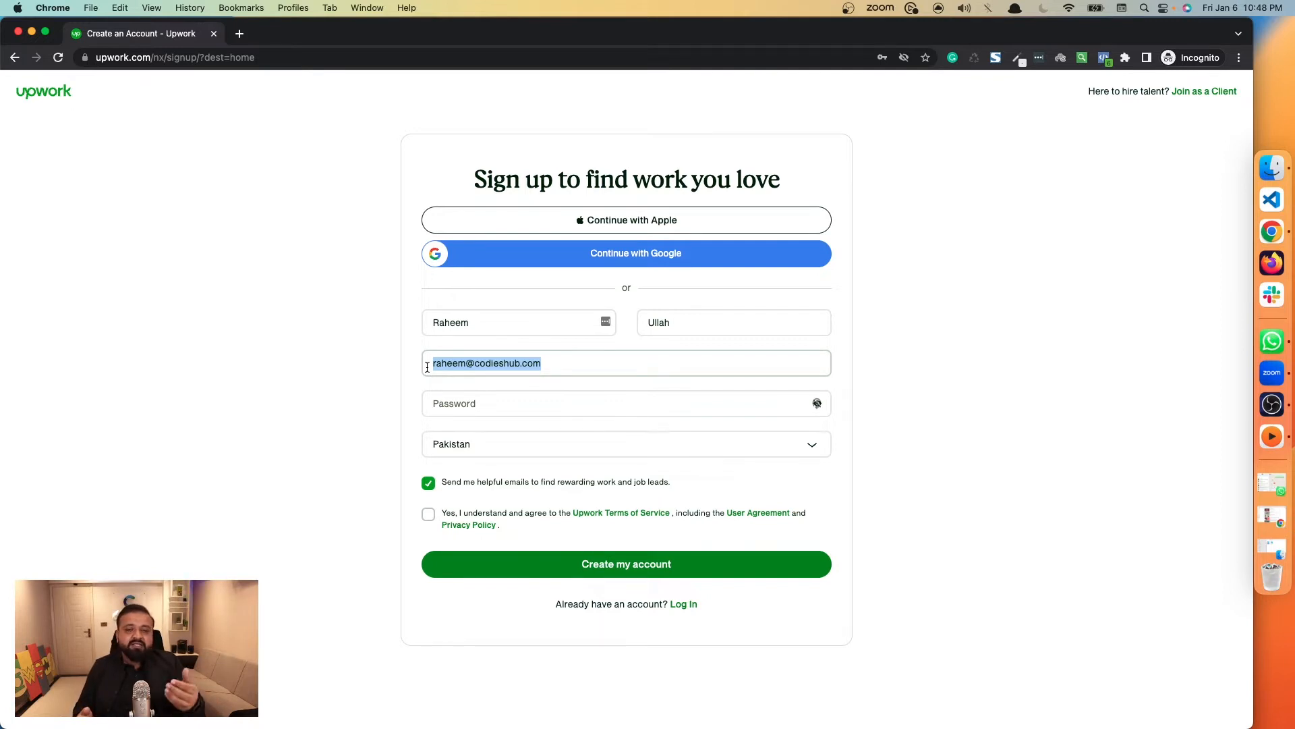
Enter the account password in the sign-up form.
click(461, 411)
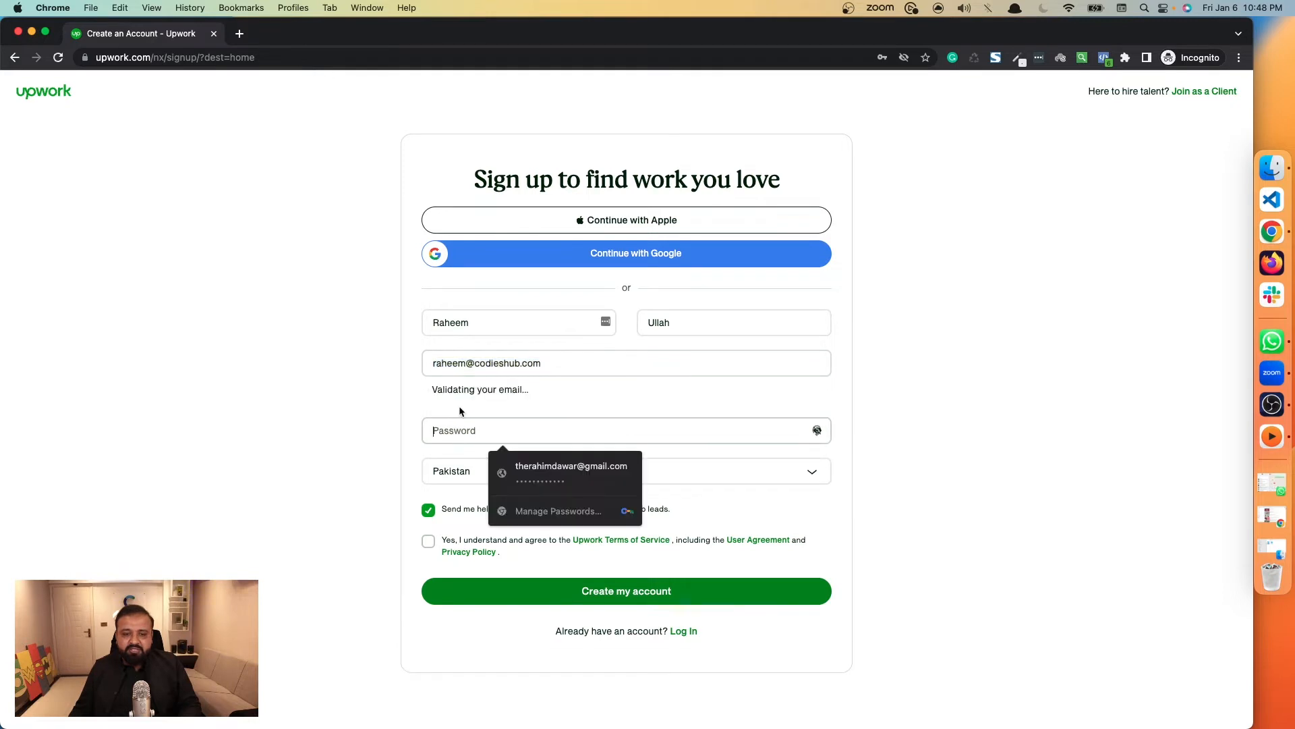
click(450, 403)
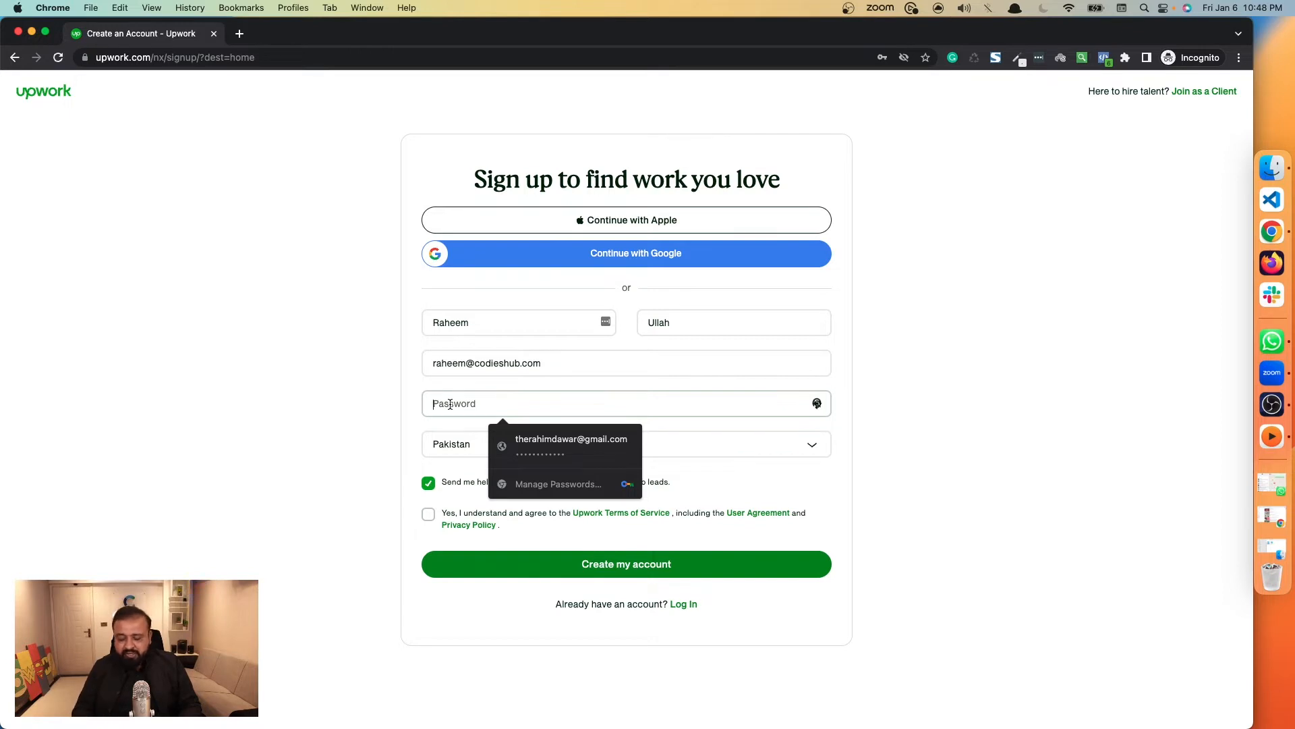
text(a)
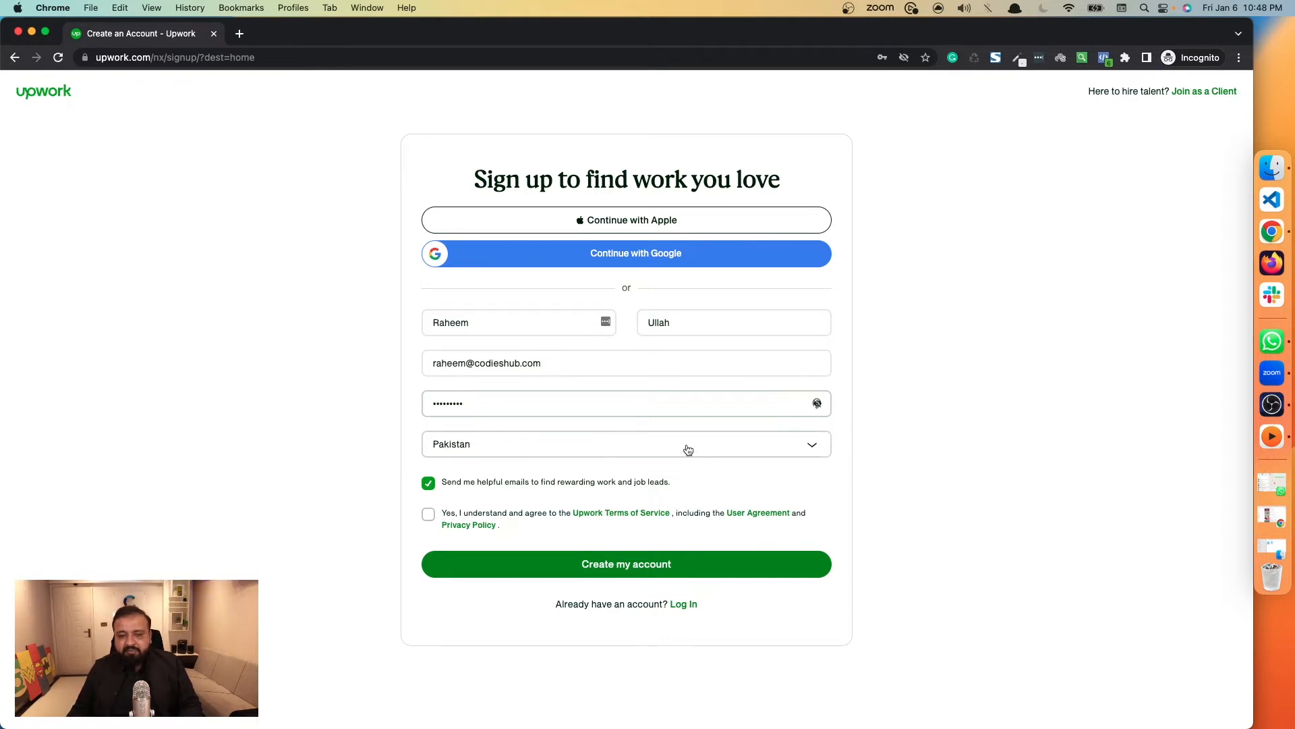
Keep Pakistan as the country, agree to the Upwork Terms of Service and create the account.
click(479, 451)
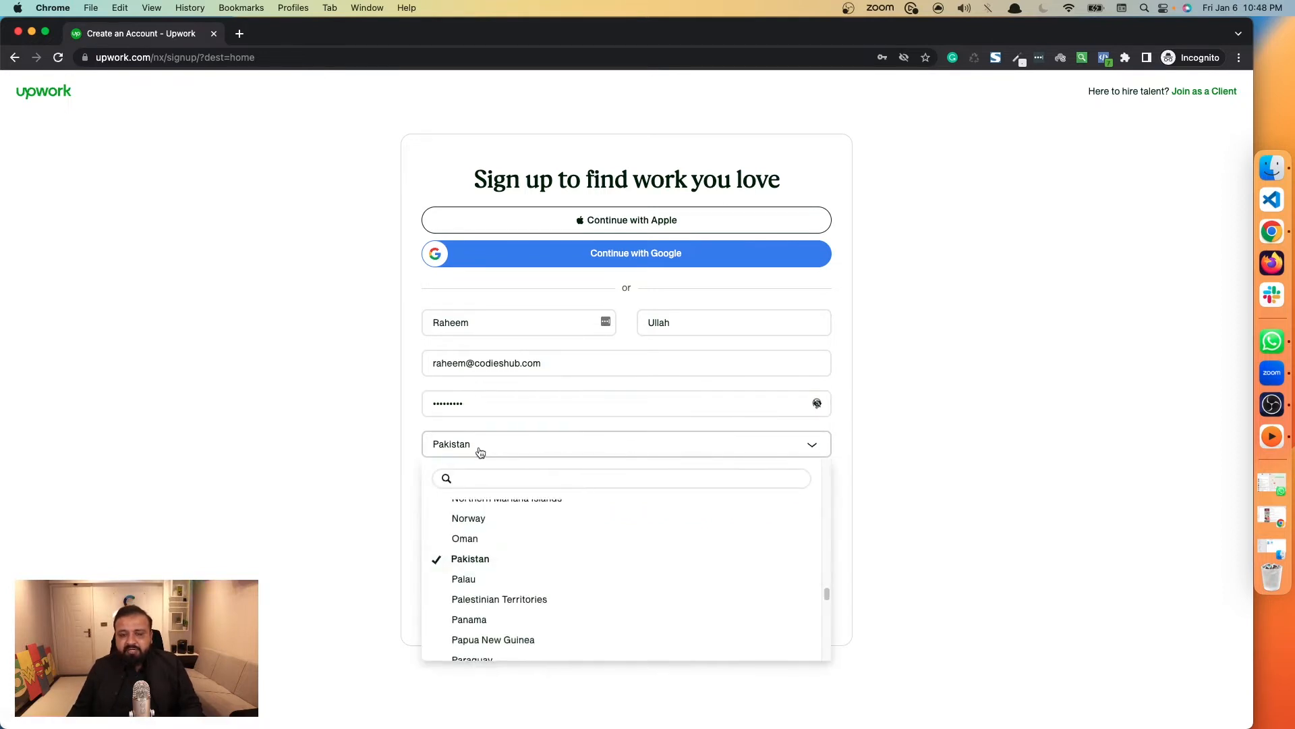
click(477, 452)
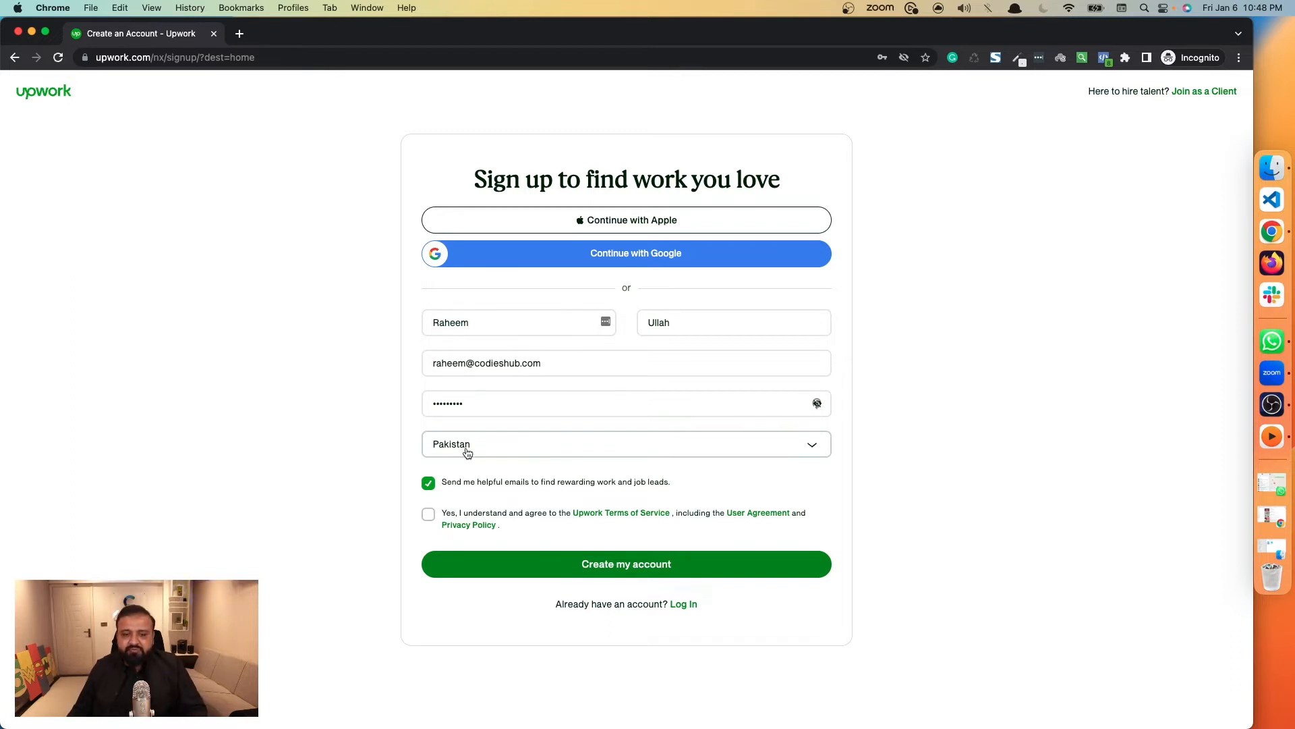
click(428, 516)
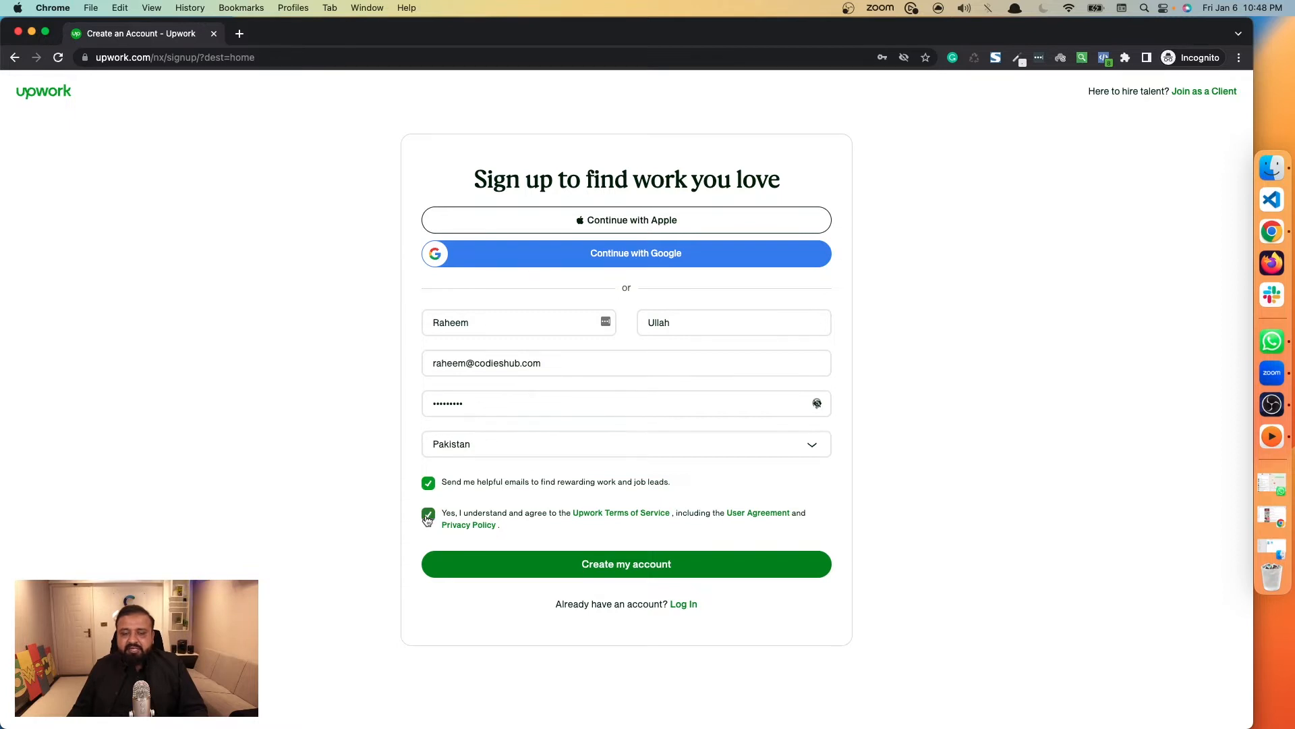
click(615, 572)
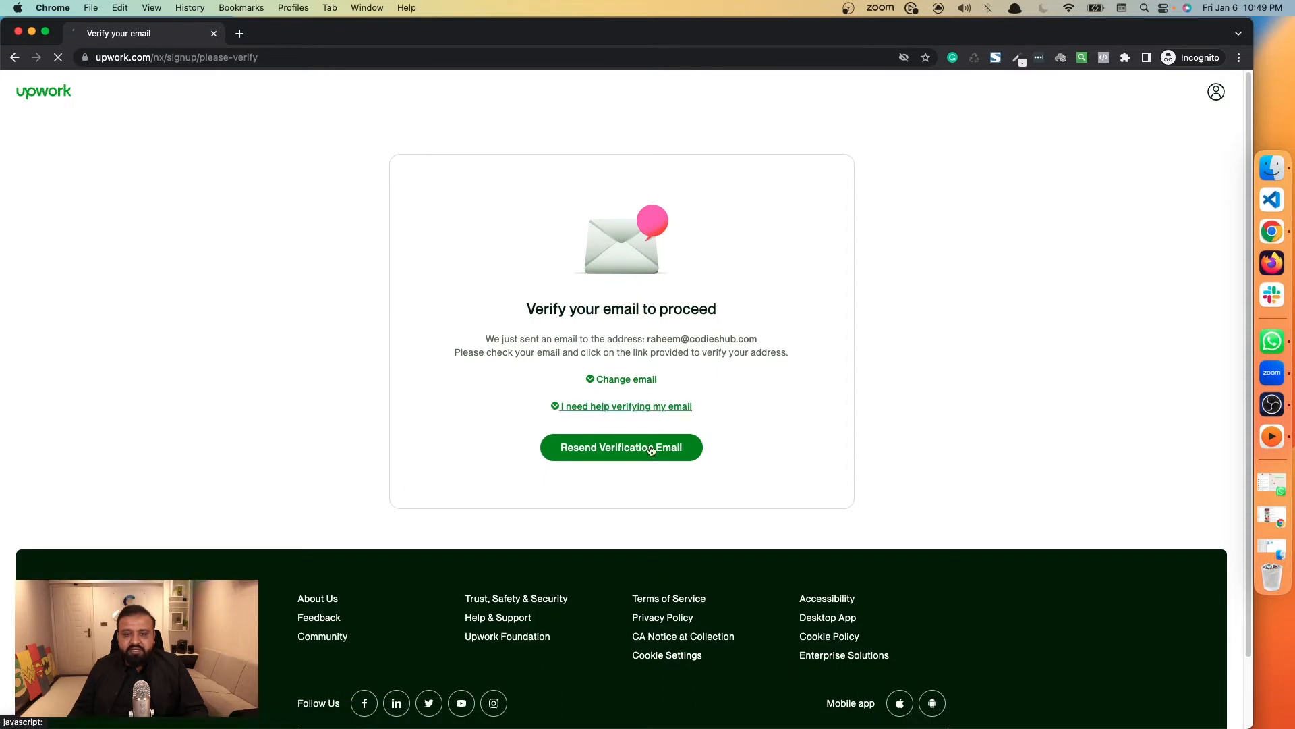
Read the email verification instructions and check the address the message was sent to.
drag(526, 309, 724, 314)
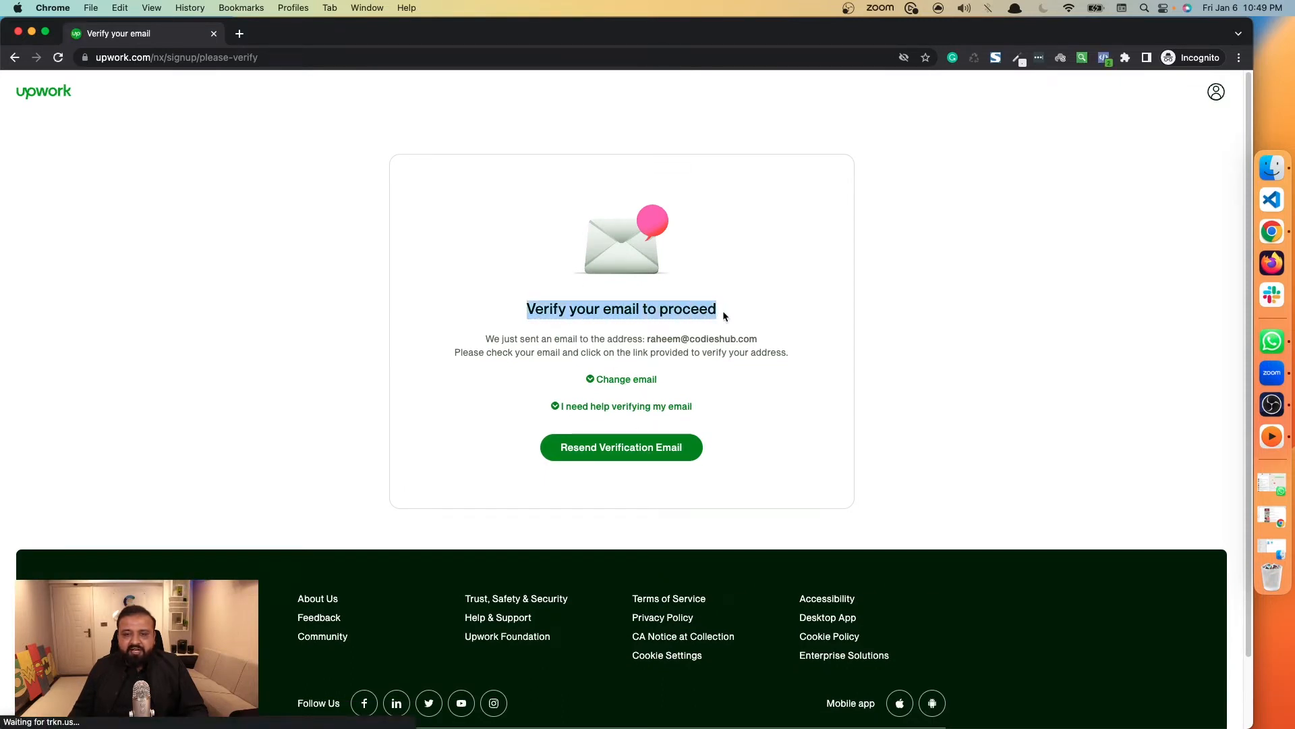
click(731, 311)
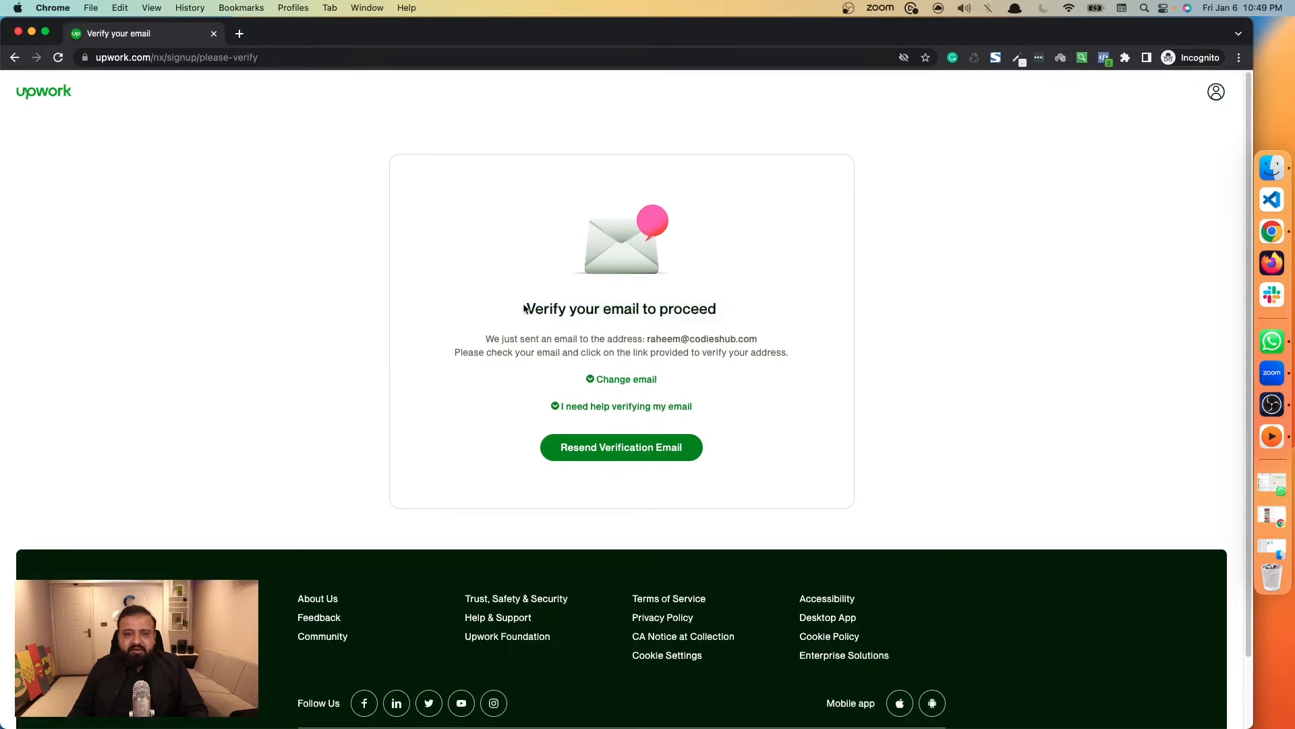
drag(526, 309, 807, 354)
click(807, 355)
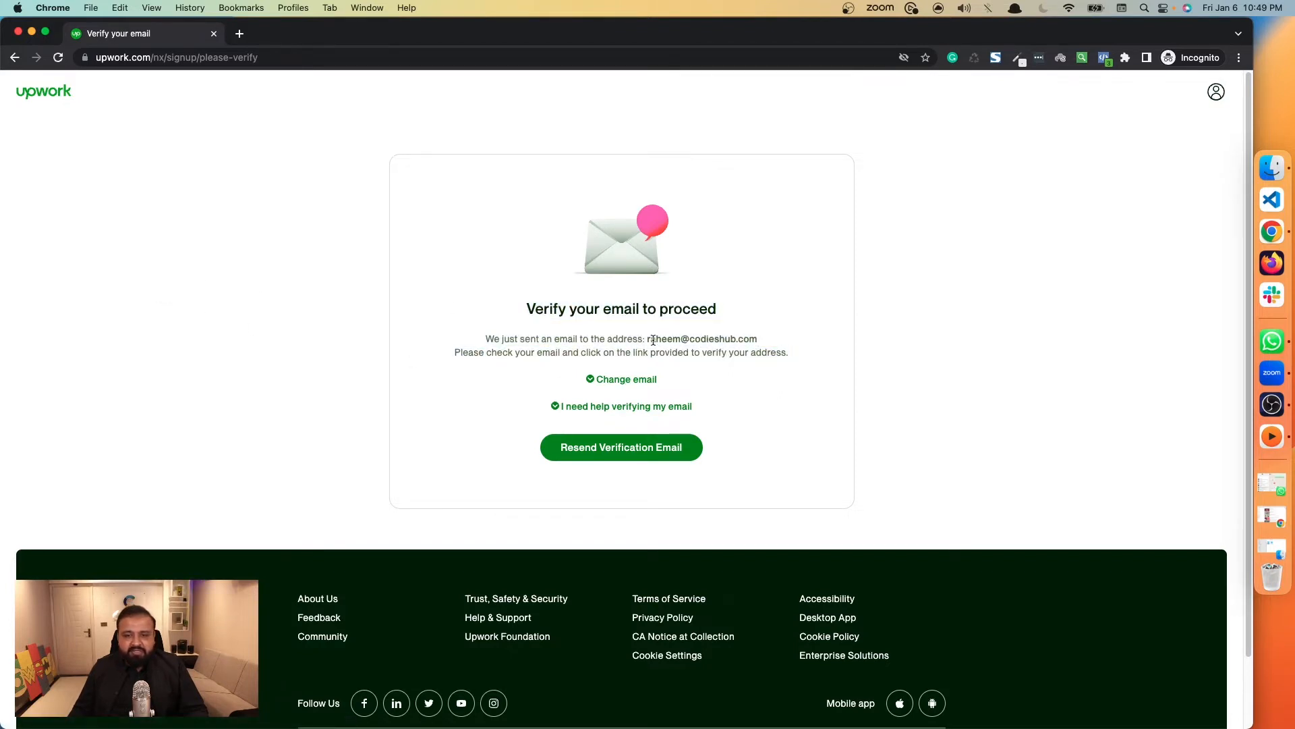
drag(645, 339, 761, 345)
click(767, 350)
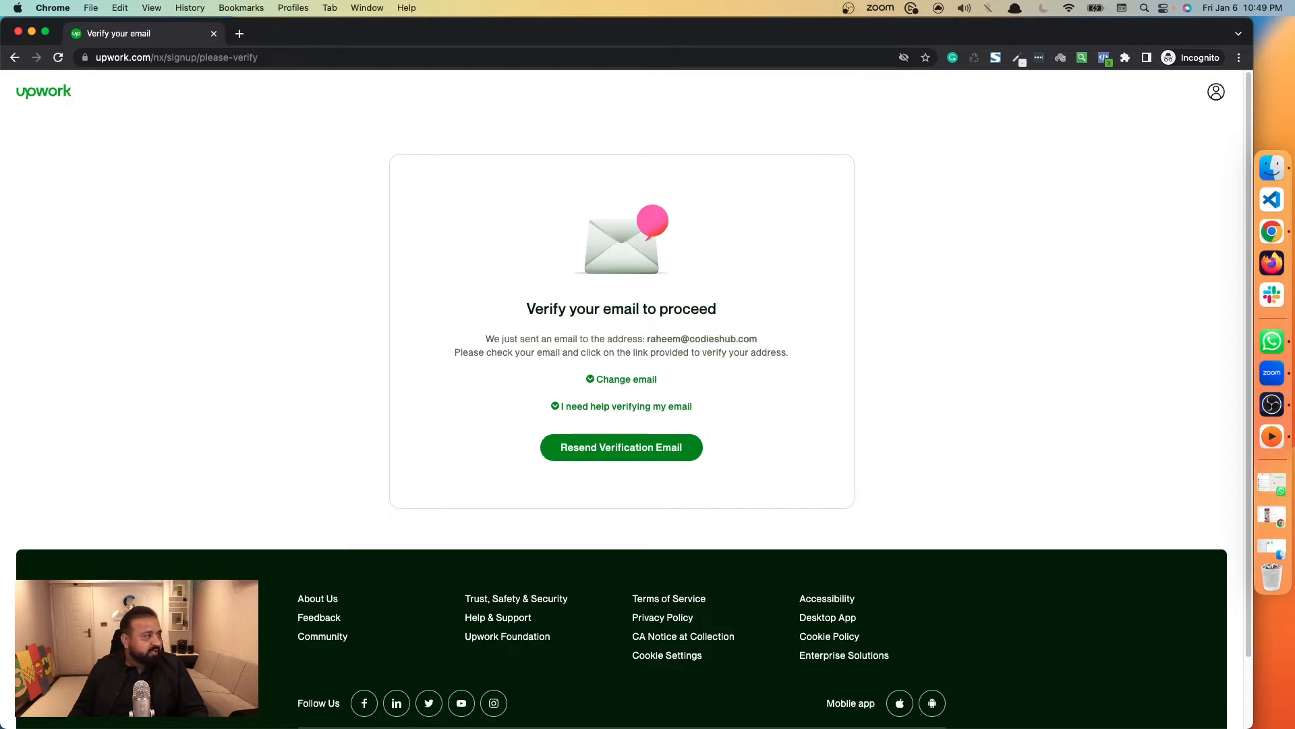
Verify the account's email by opening the verification link from the Gmail inbox in a new incognito tab, and close the old verification tab.
right_click(1272, 231)
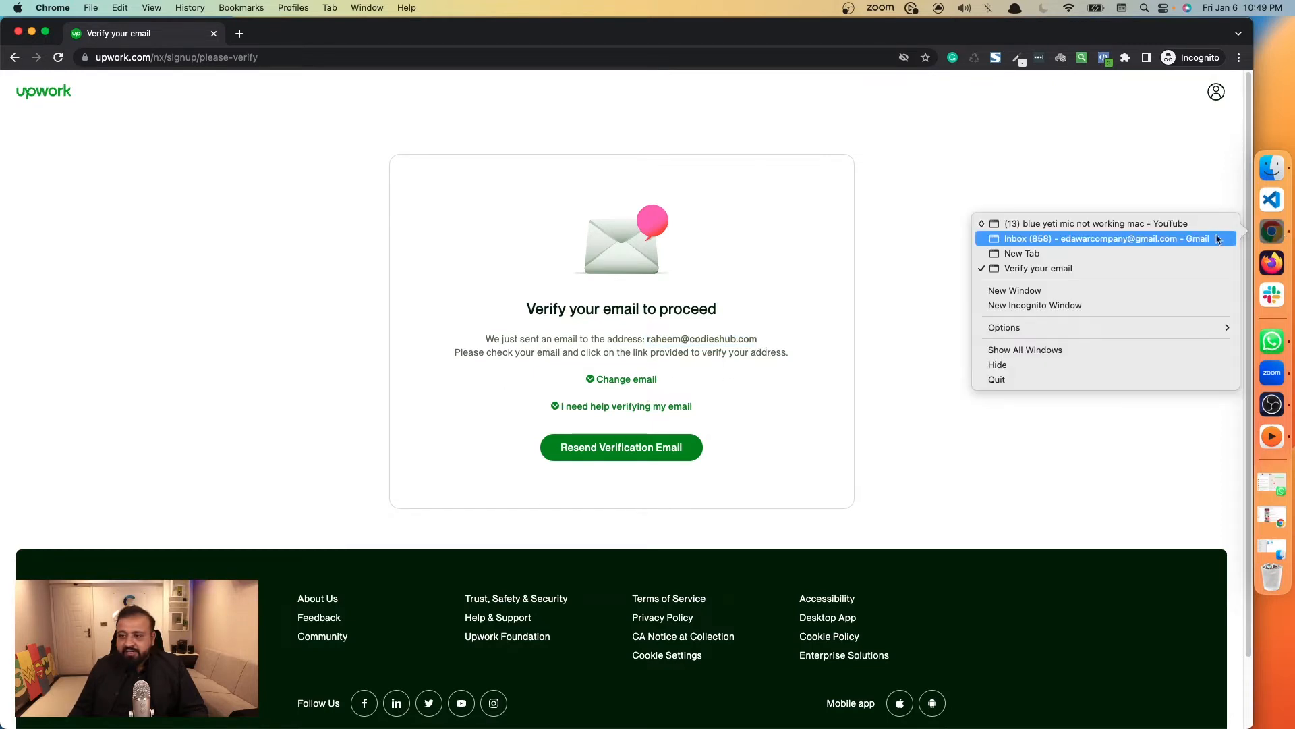
click(1186, 238)
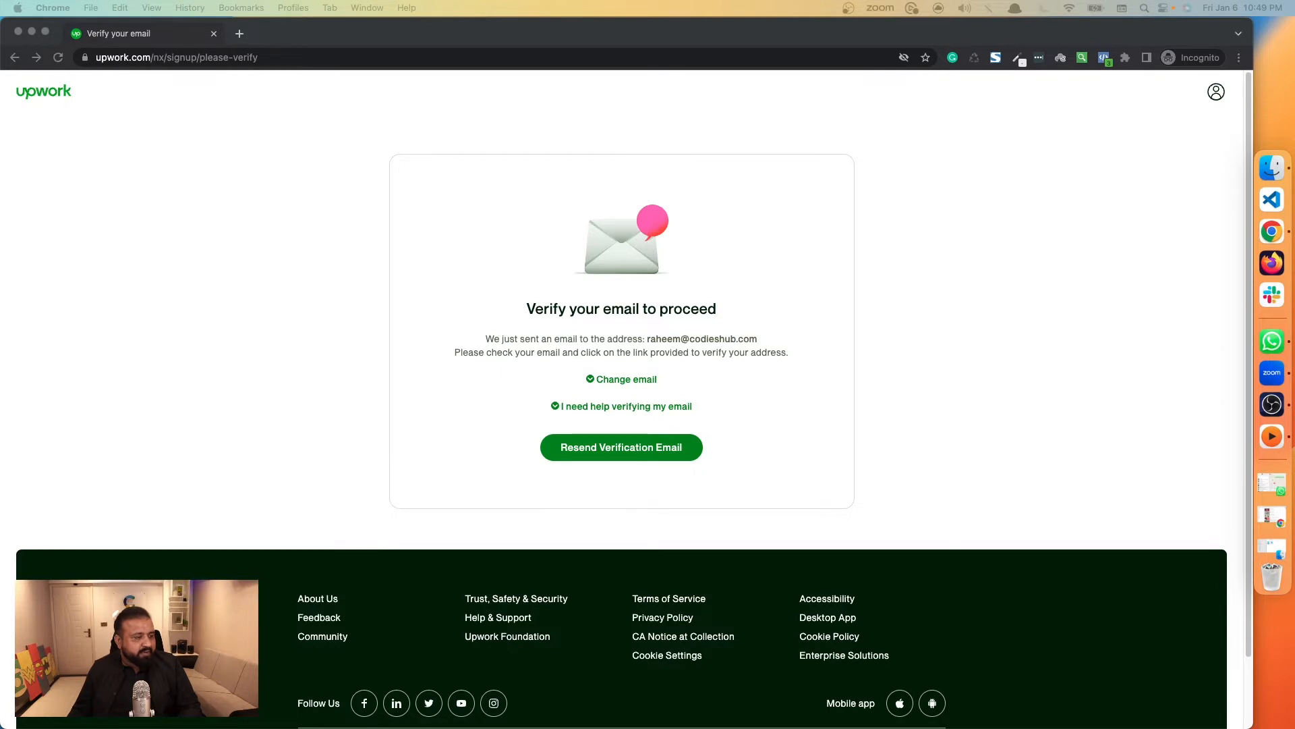
click(239, 34)
click(240, 34)
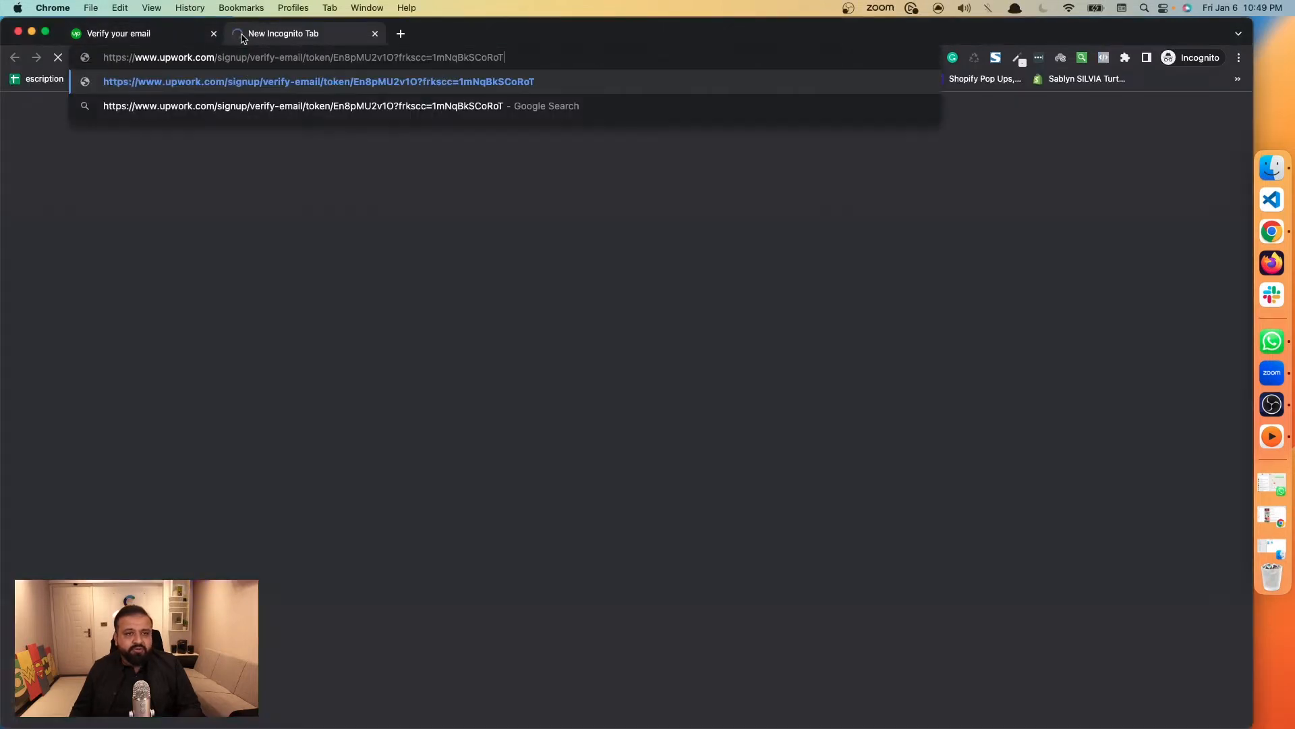
key(Return)
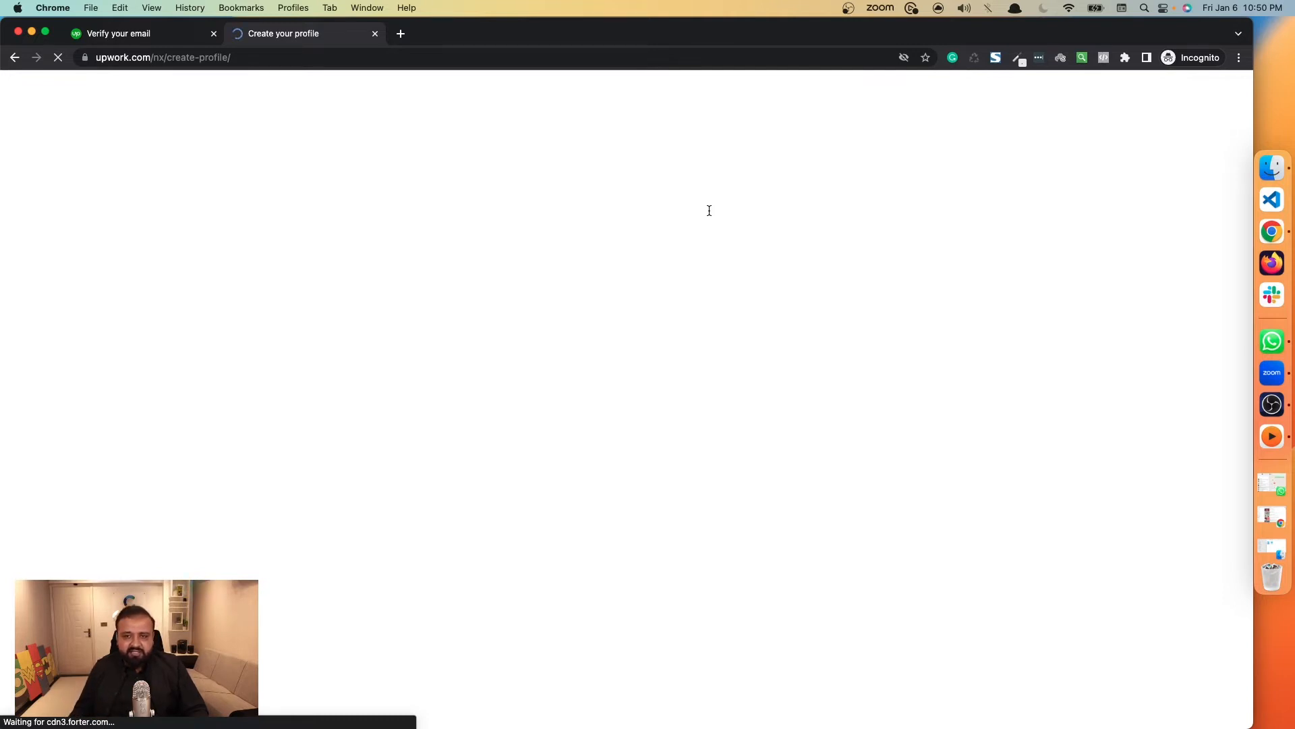
click(214, 34)
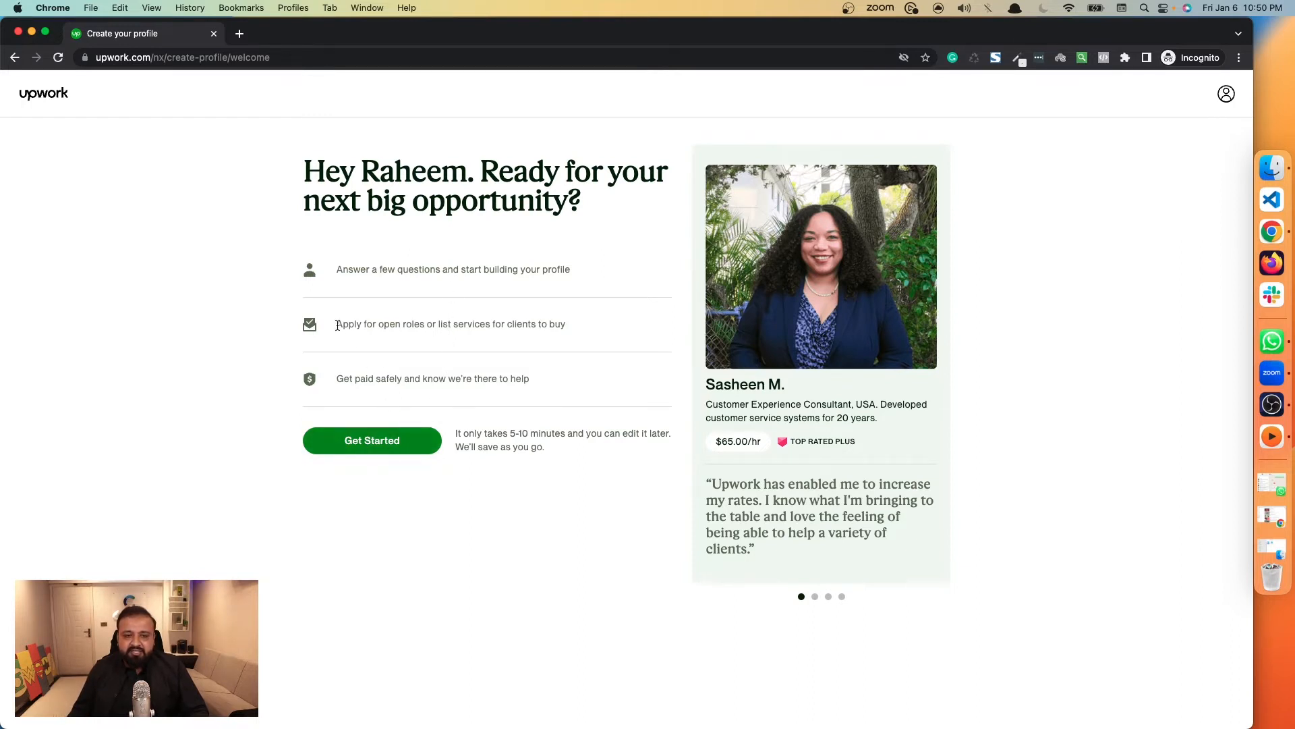
Review the points on the profile welcome page and get started with building the freelancer profile.
click(566, 279)
drag(451, 325, 525, 323)
click(525, 322)
click(424, 448)
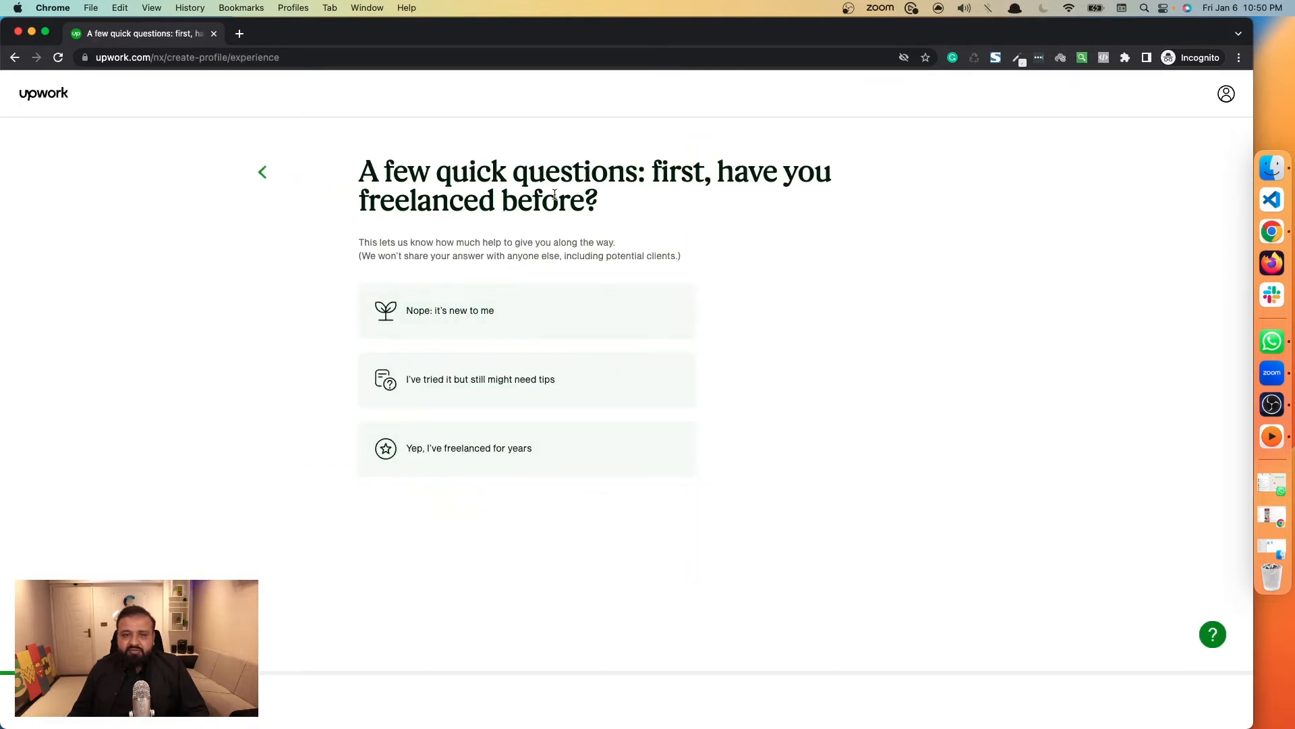
Answer that freelancing is new to me and set the biggest goal to earning my main income.
click(459, 310)
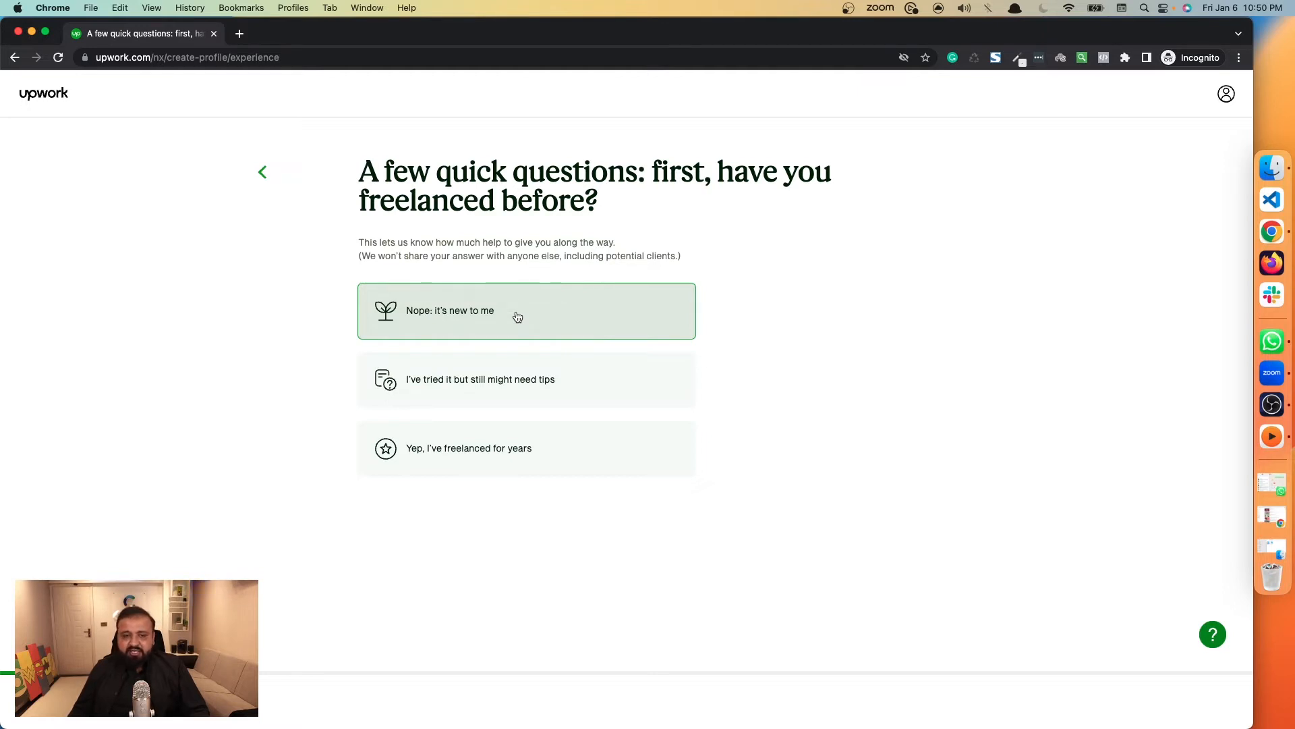
click(518, 317)
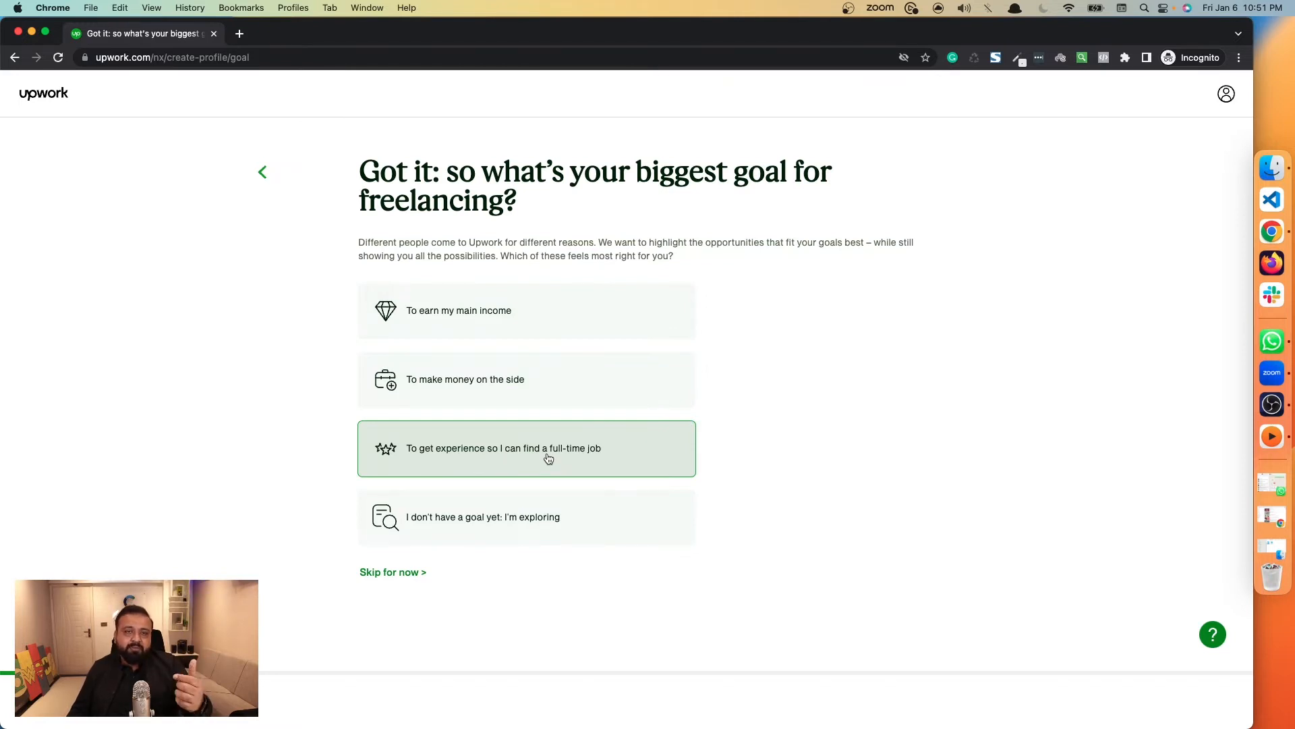
click(471, 328)
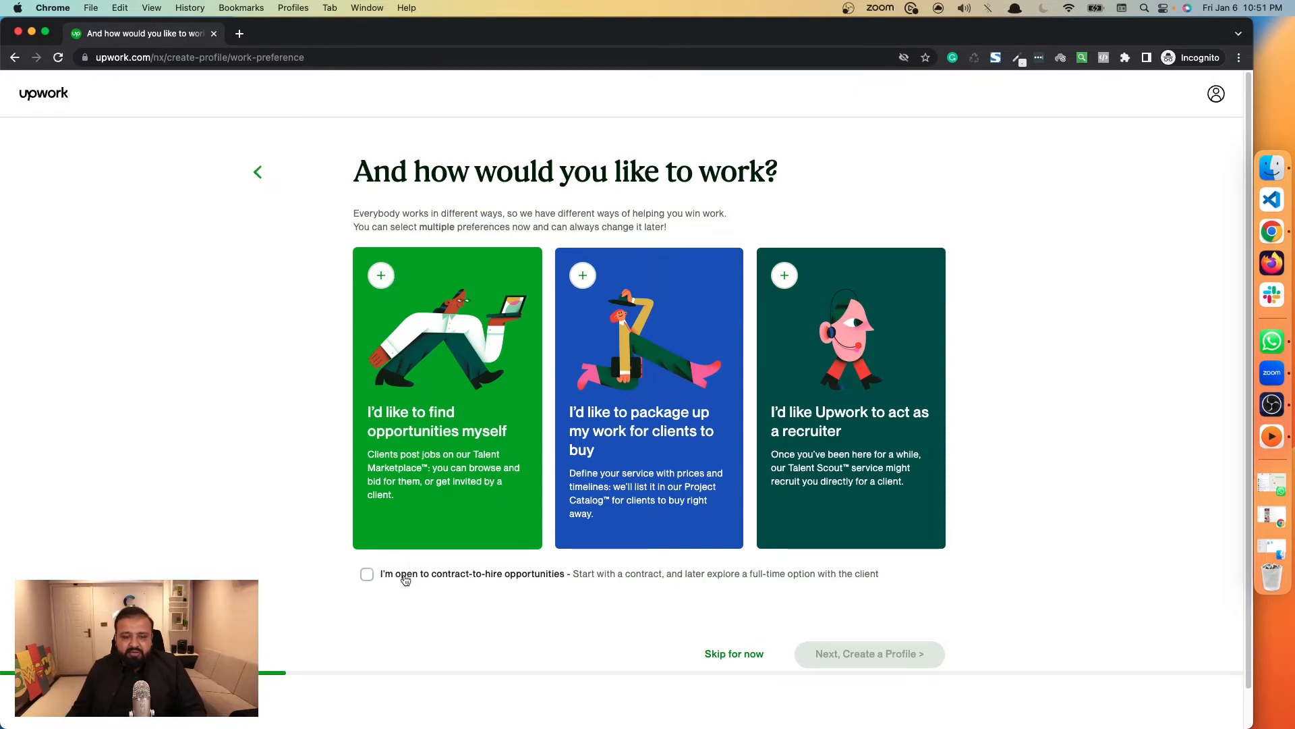
Choose contract-to-hire opportunities, finding opportunities myself and packaging up work for clients as work preferences, and continue to profile creation.
click(367, 575)
click(530, 293)
click(567, 292)
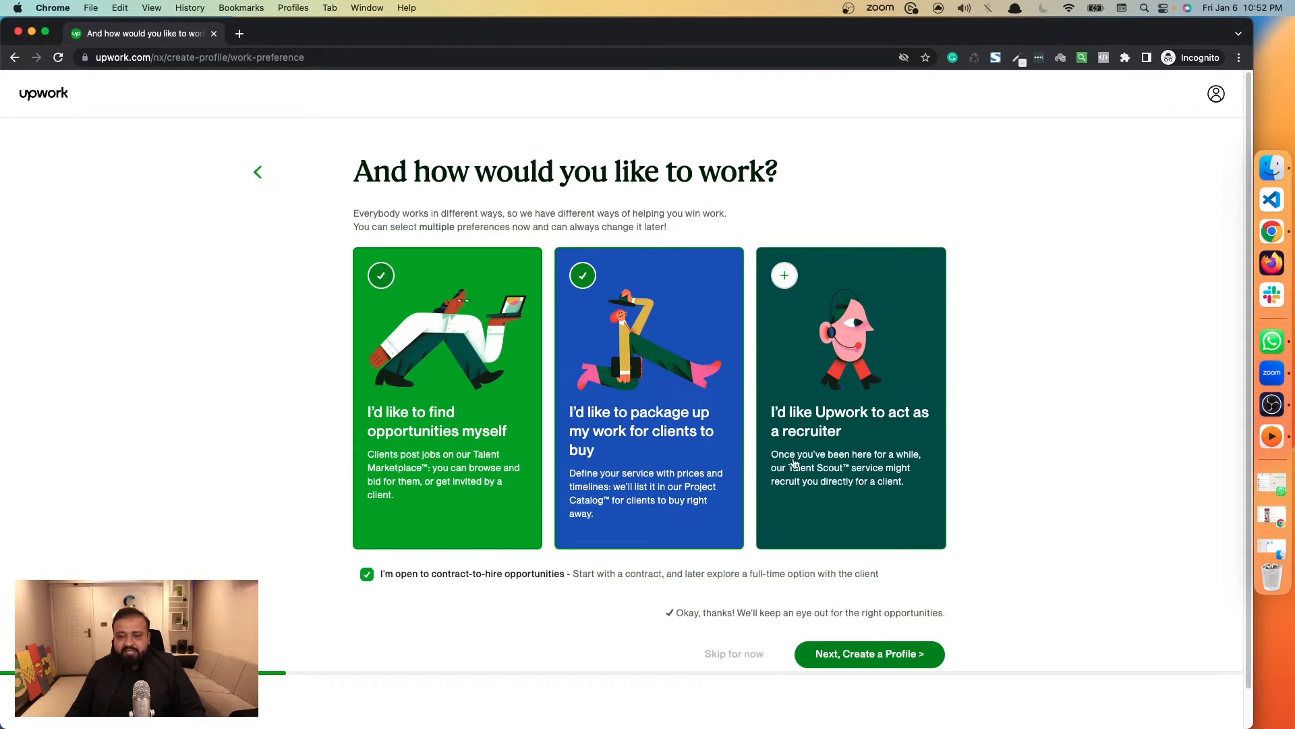
click(855, 658)
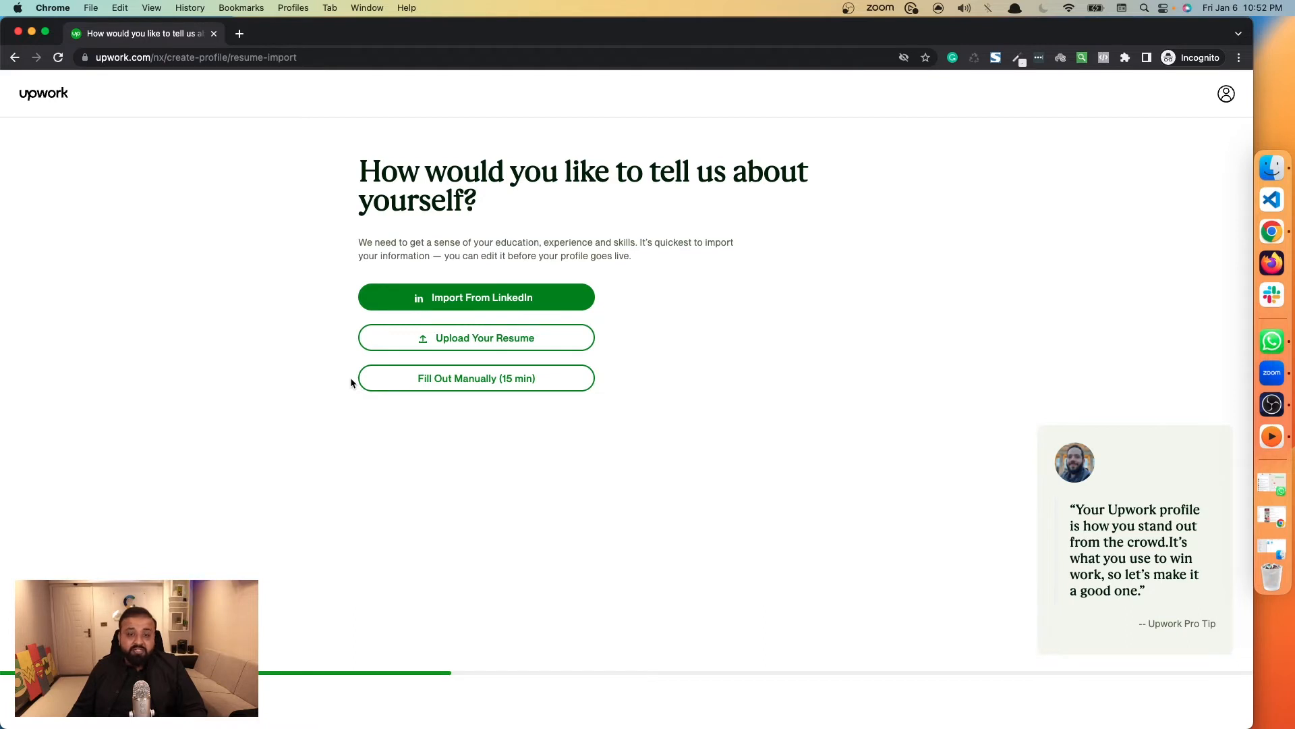
Choose to fill out the profile manually and enter "Full Stack Web Development" as the professional title.
click(468, 386)
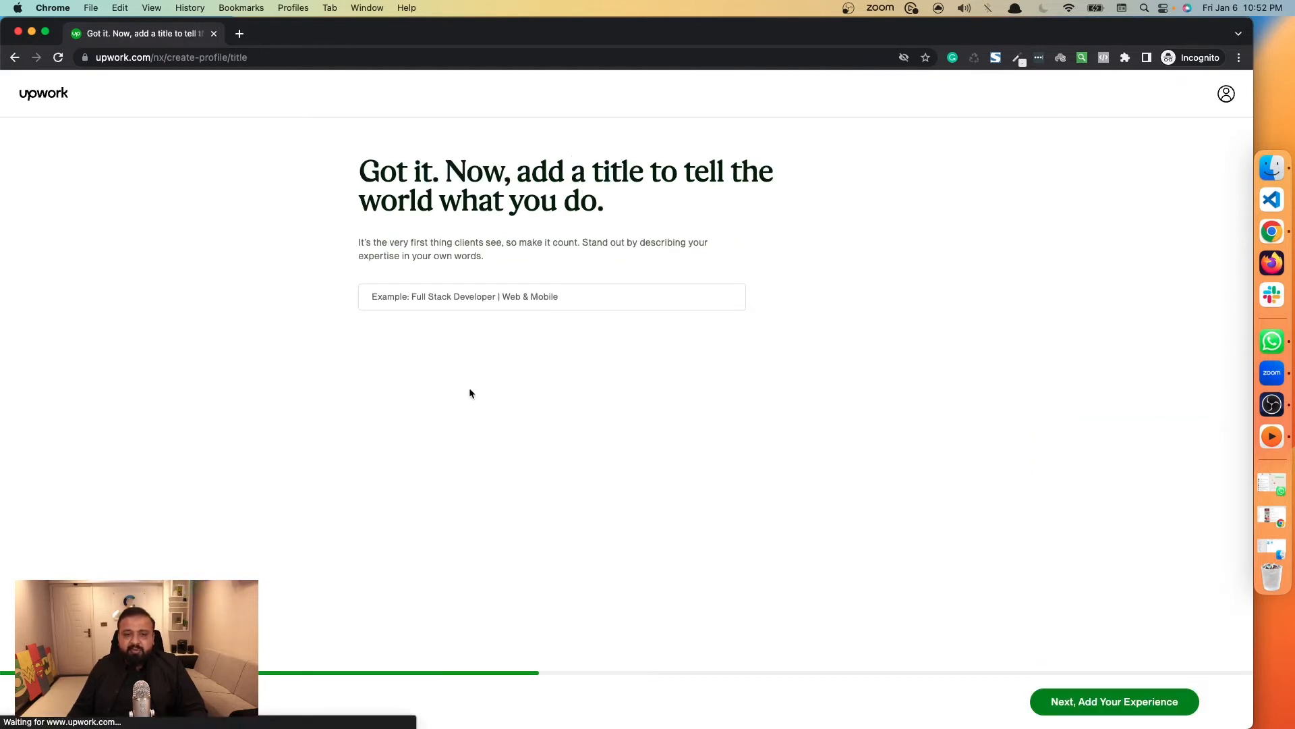
click(477, 295)
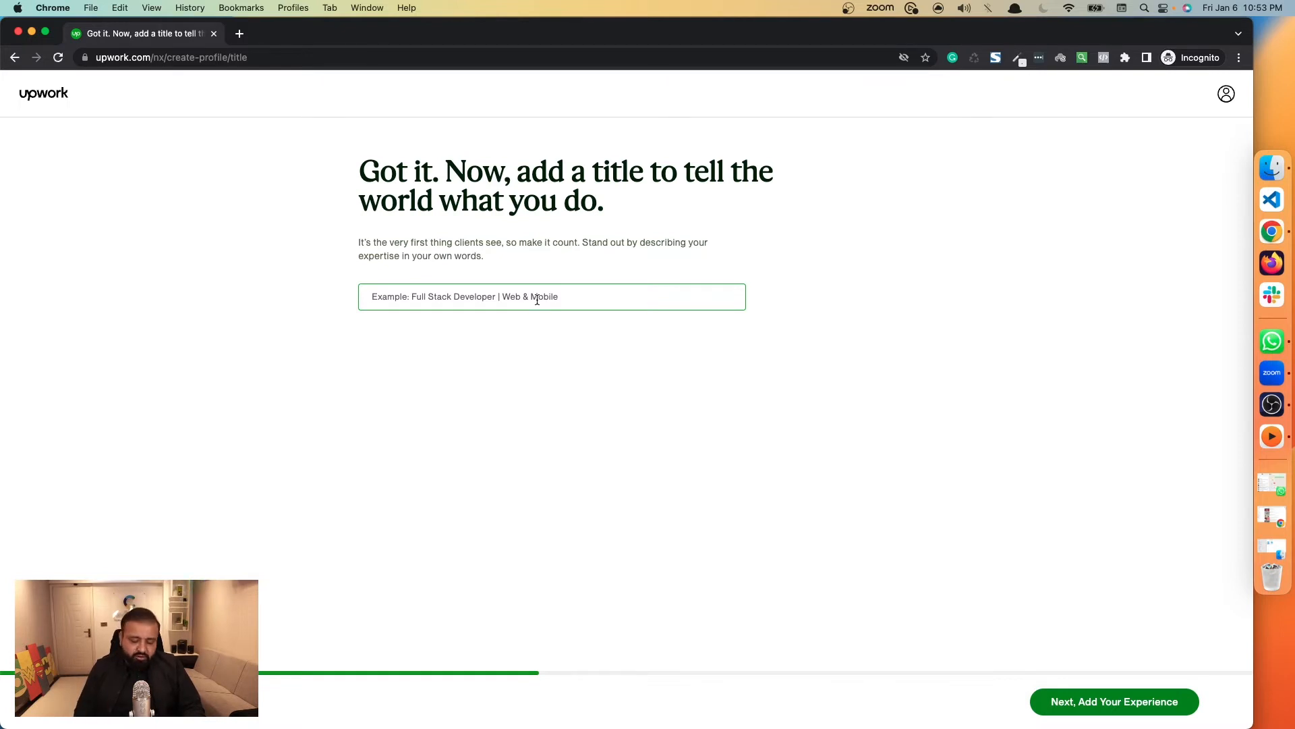
text(Ful)
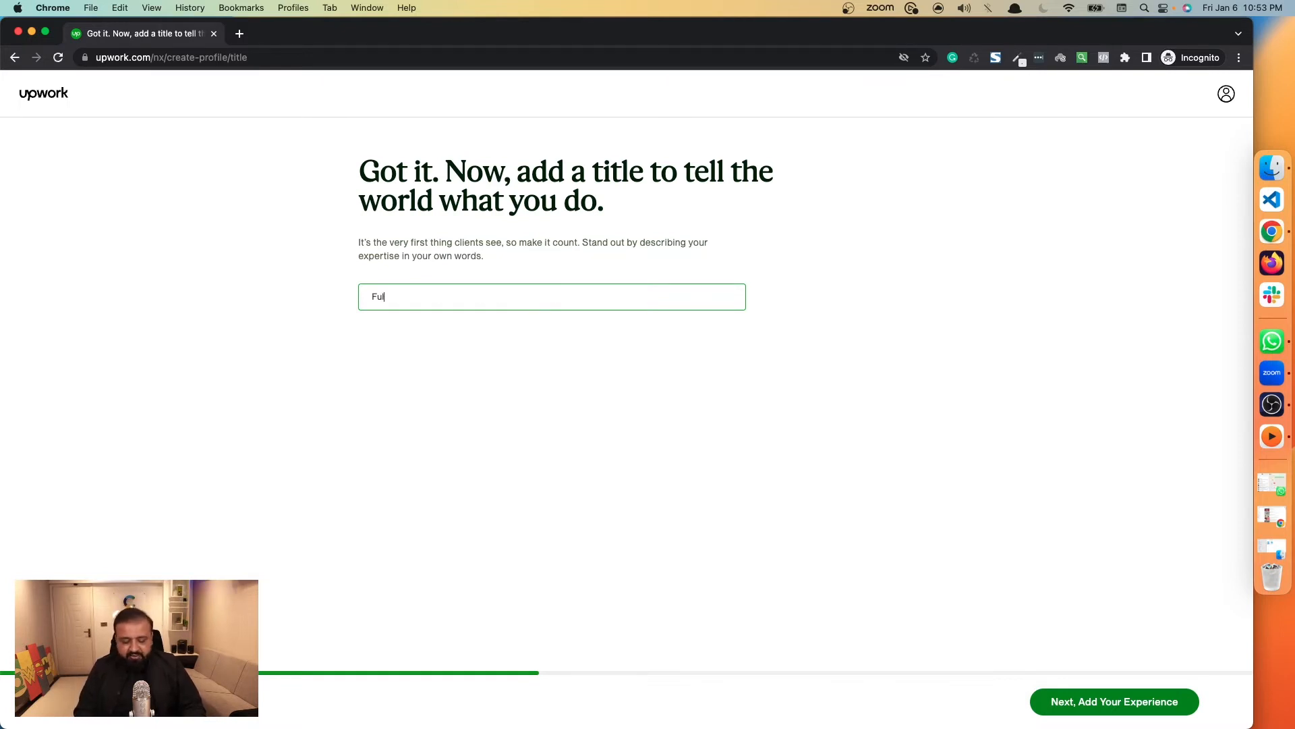
text(l Sac)
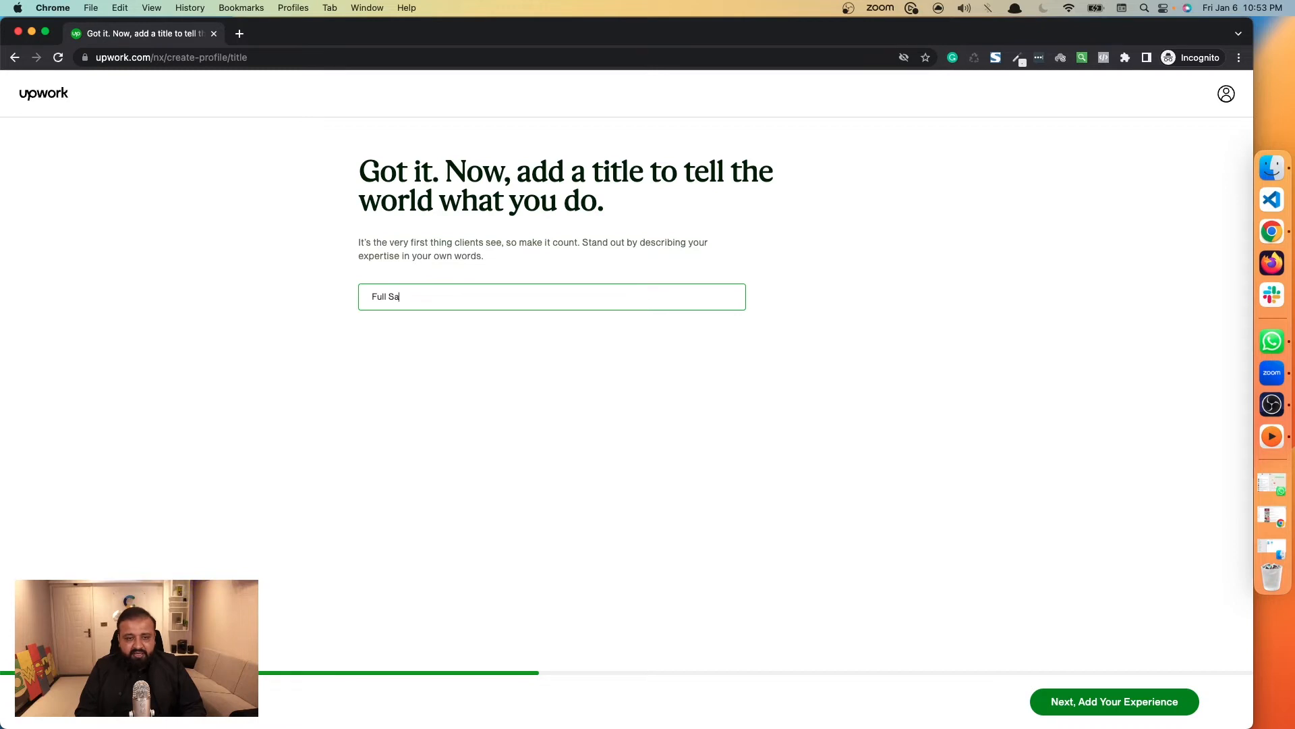
key(BackSpace)
text(tack Web D)
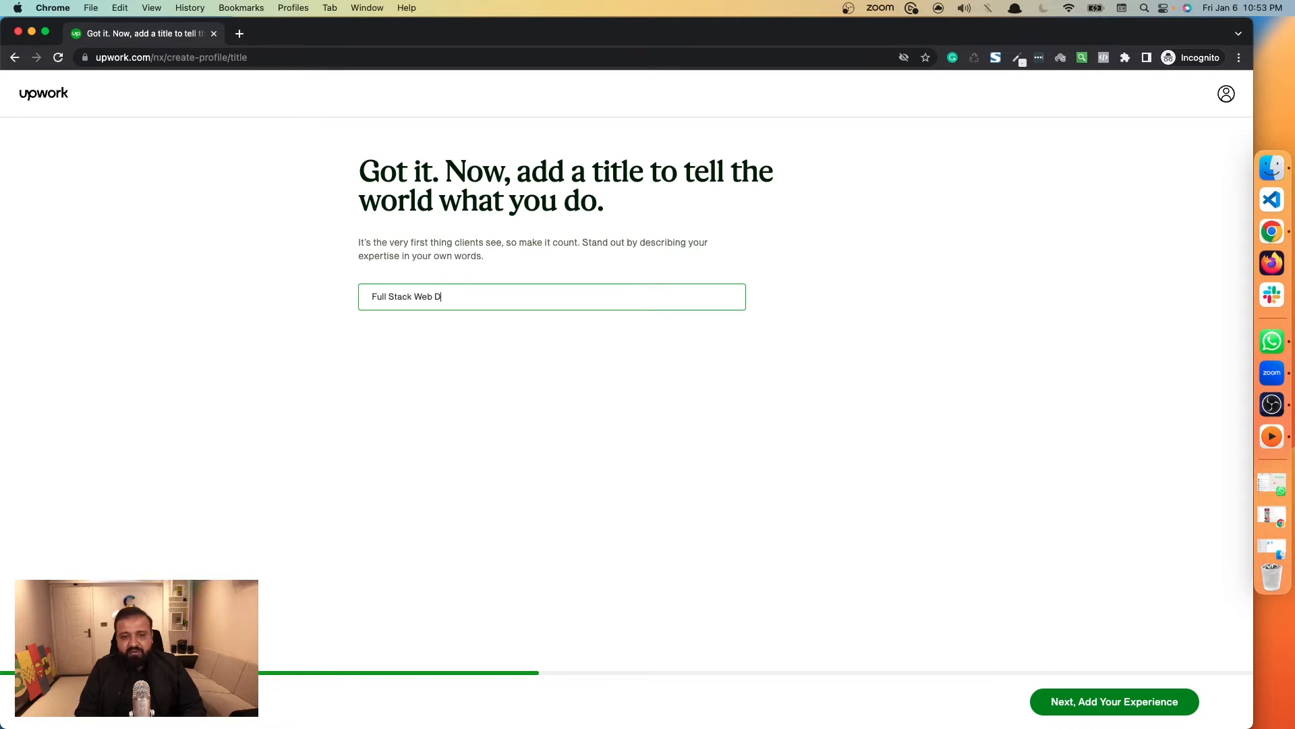
text(eveloppme)
text(pme)
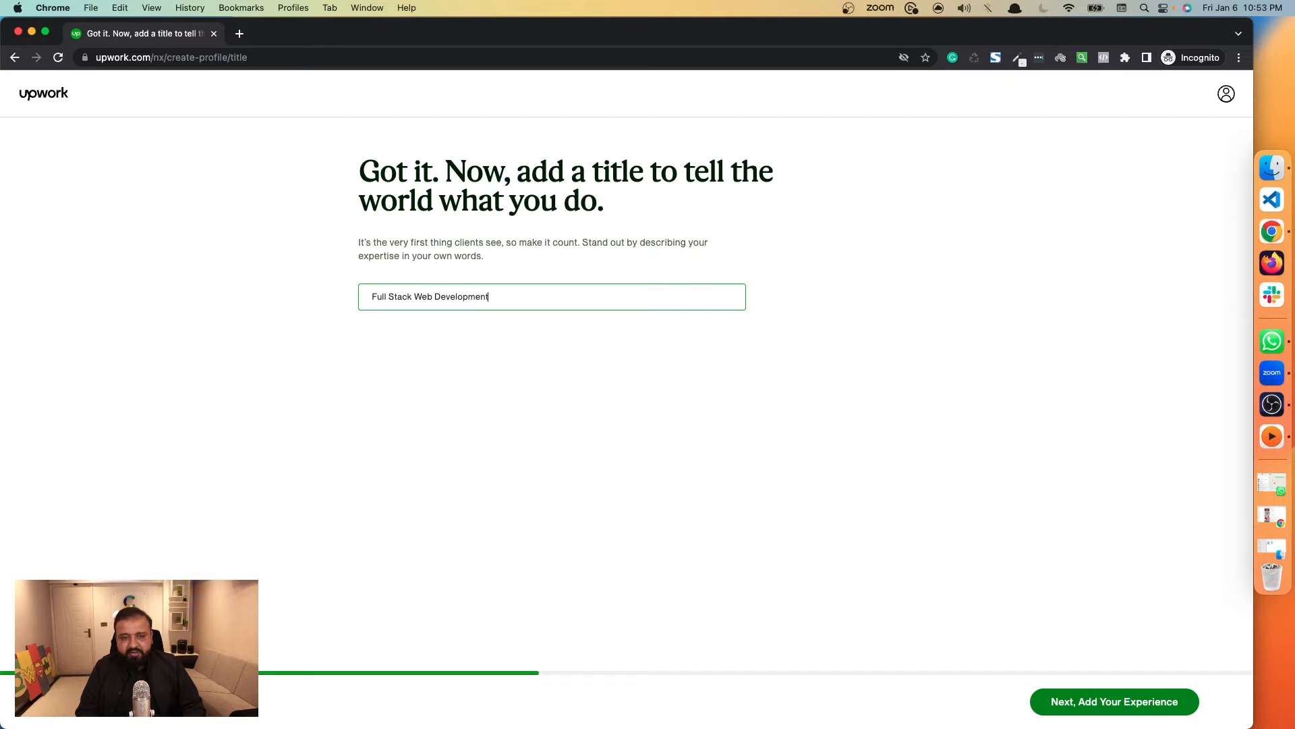
click(592, 399)
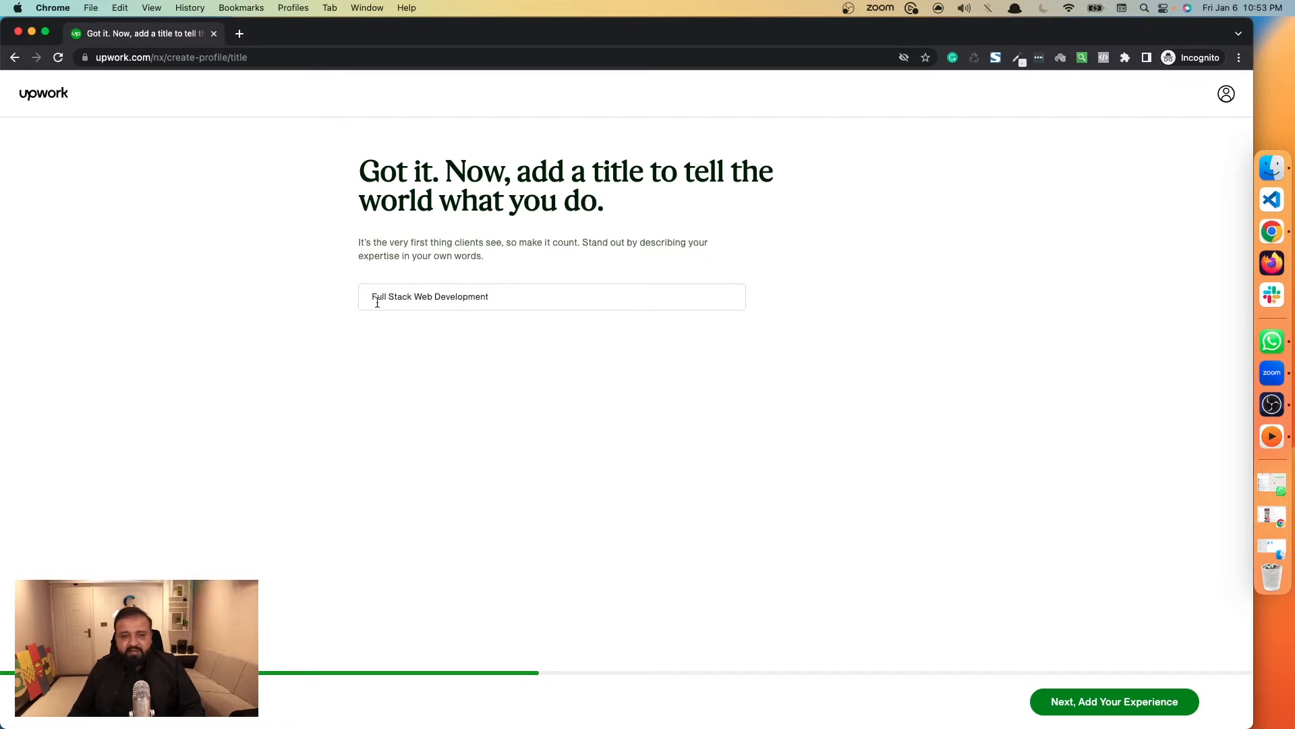
Extend the profile title with "| Mobile app developer" and continue to the work experience page.
mouse_move(373, 298)
mouse_down()
mouse_move(540, 298)
mouse_move(366, 287)
mouse_up()
click(542, 297)
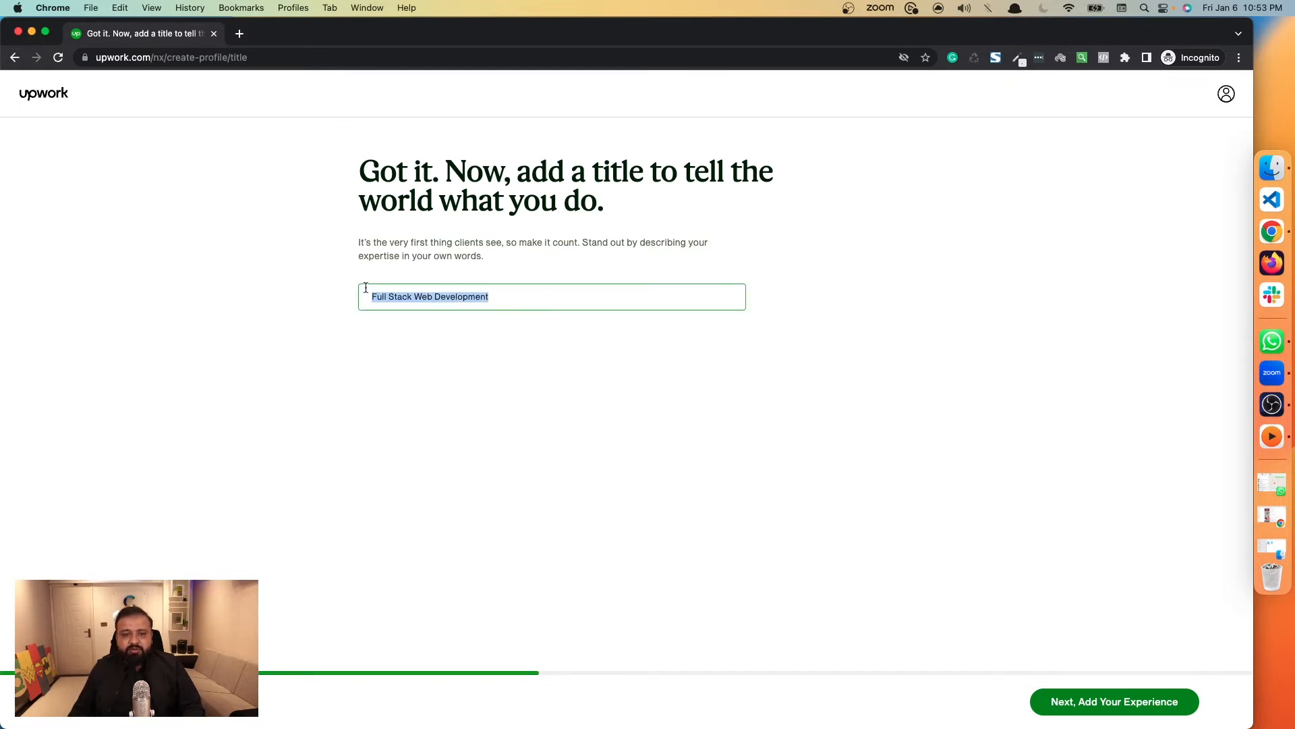
triple_click(414, 298)
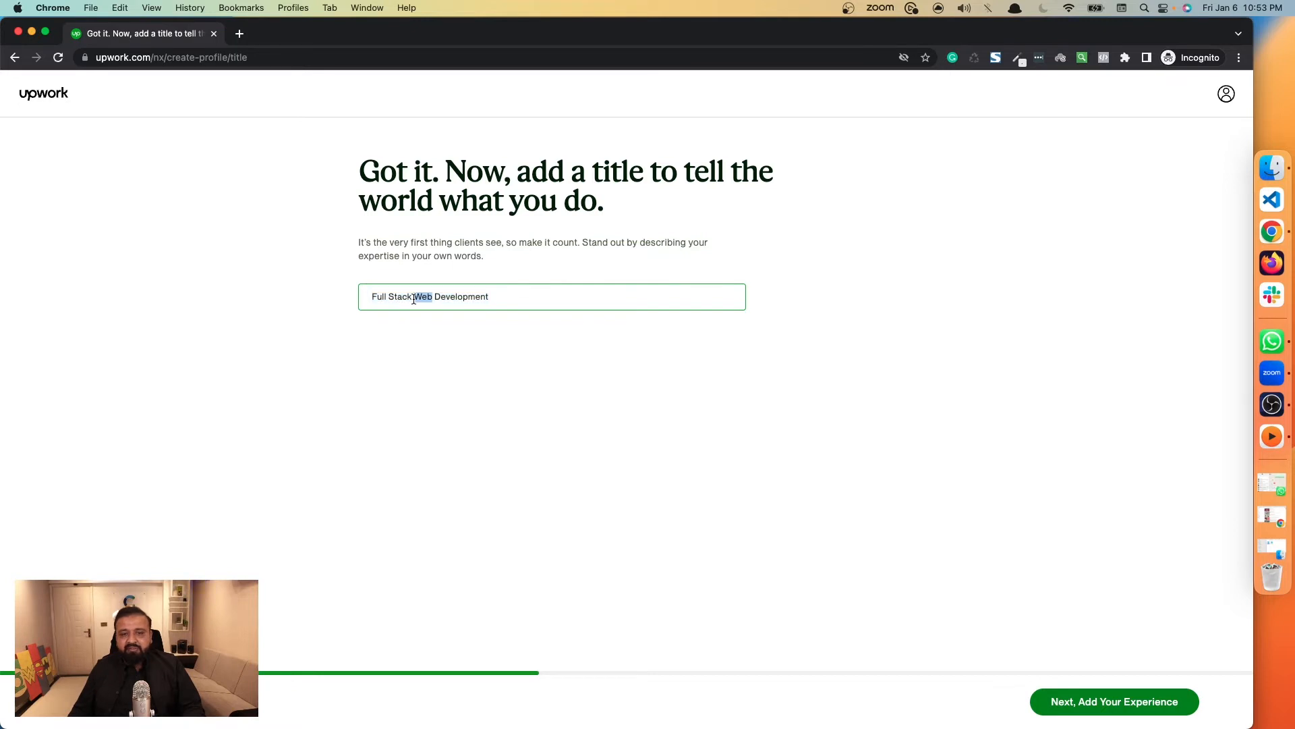
triple_click(413, 299)
click(492, 299)
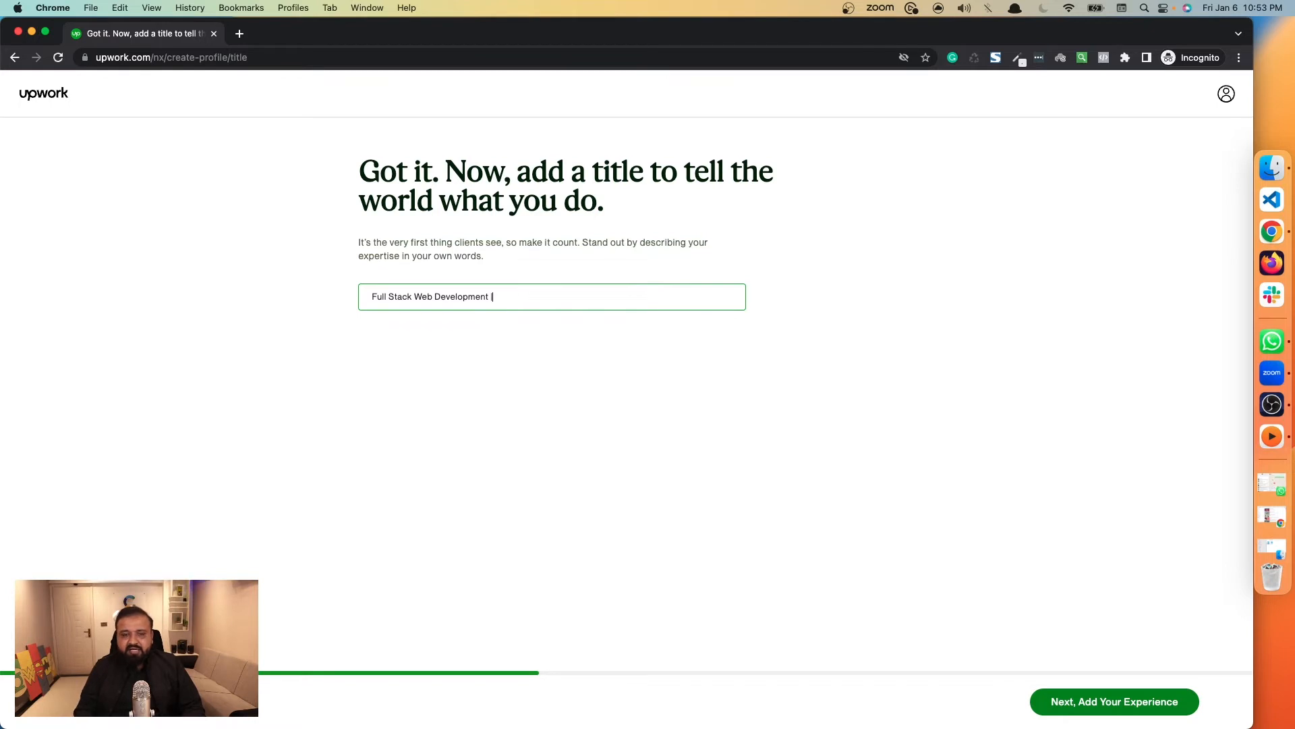
text(| Mobil)
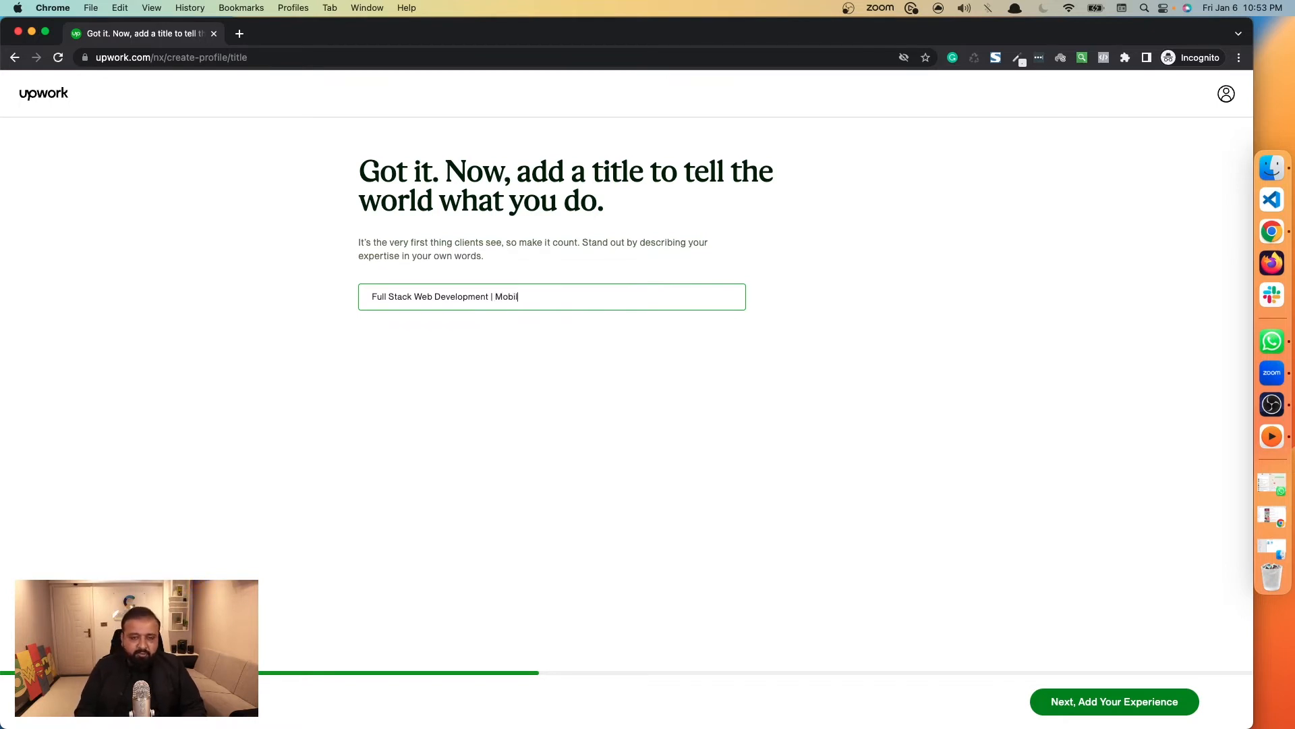
text(e)
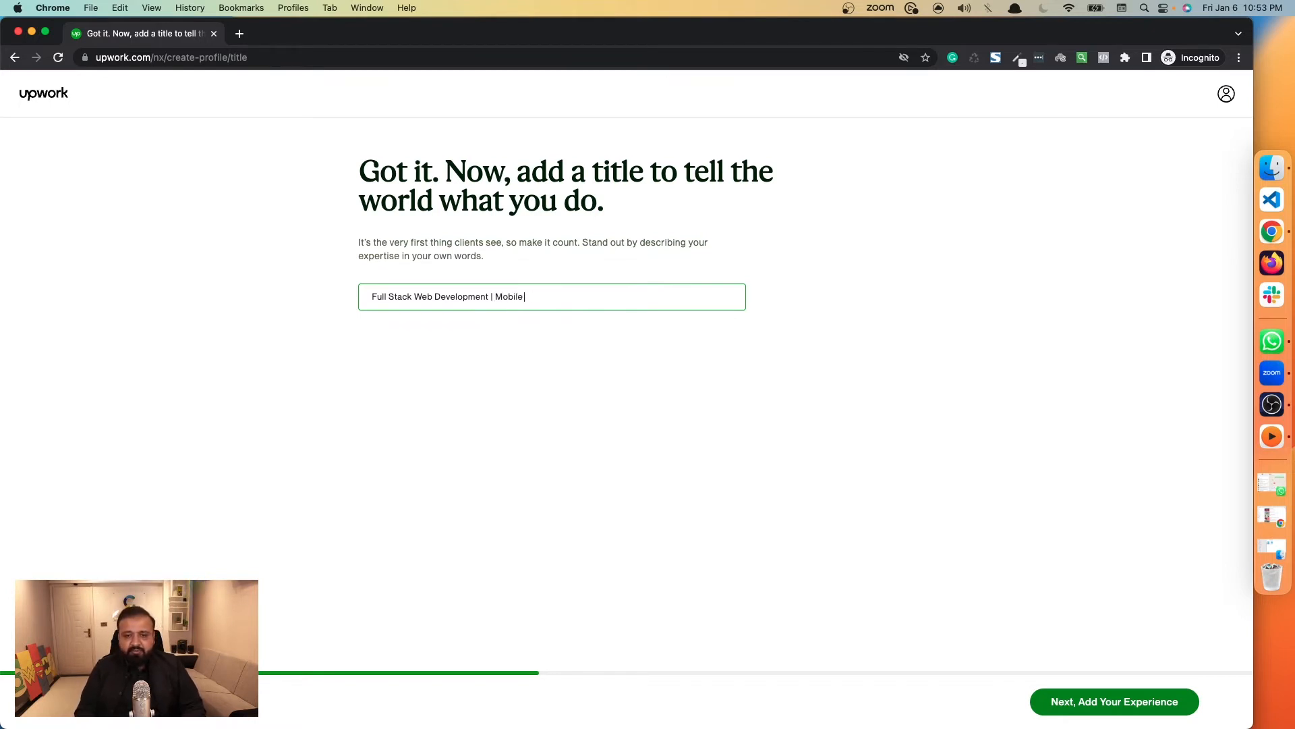
text( app dve)
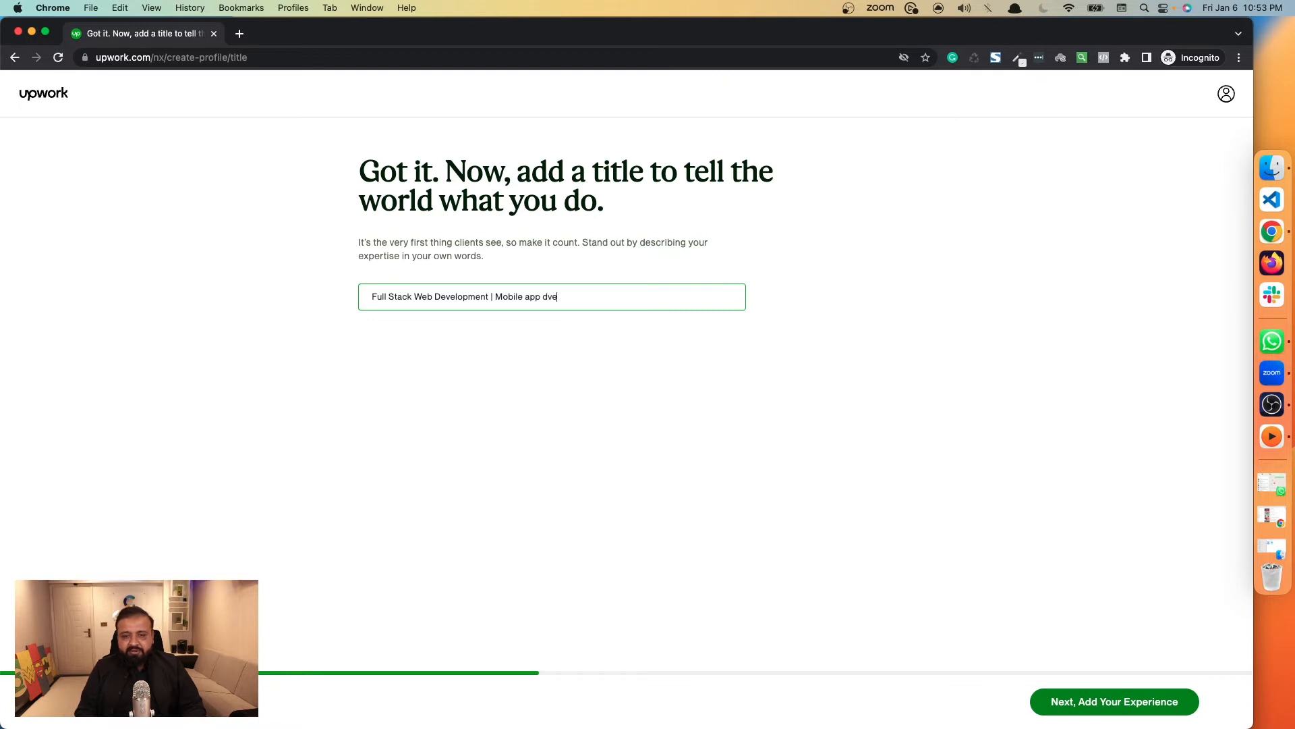
key(BackSpace)
key(BackSpace)
text(eveloper)
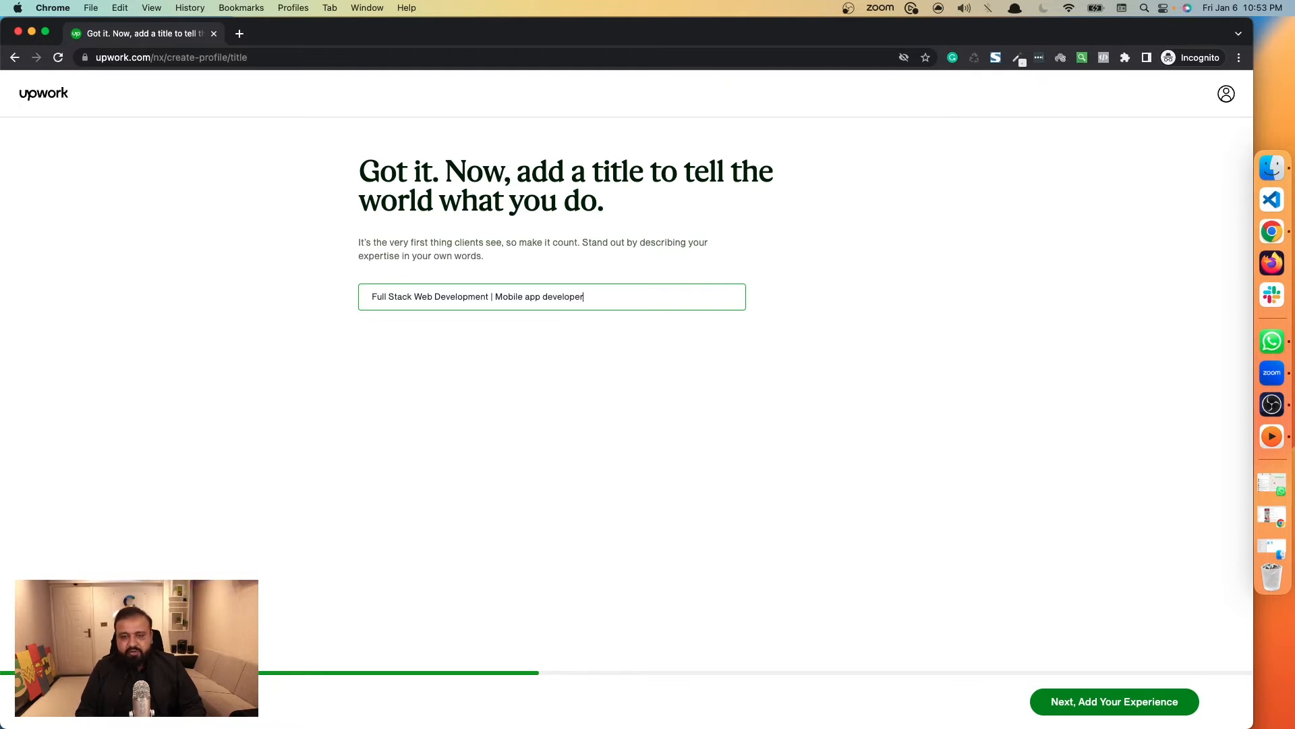
click(498, 402)
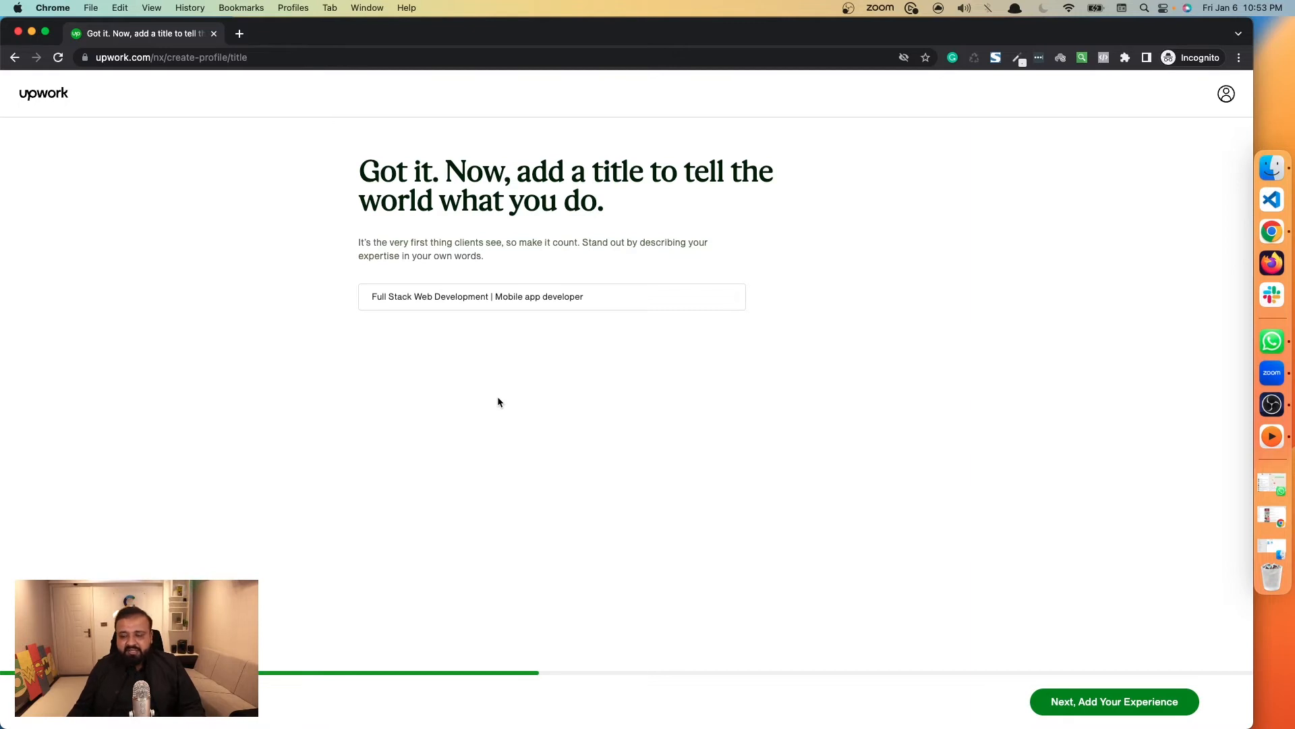
click(1114, 702)
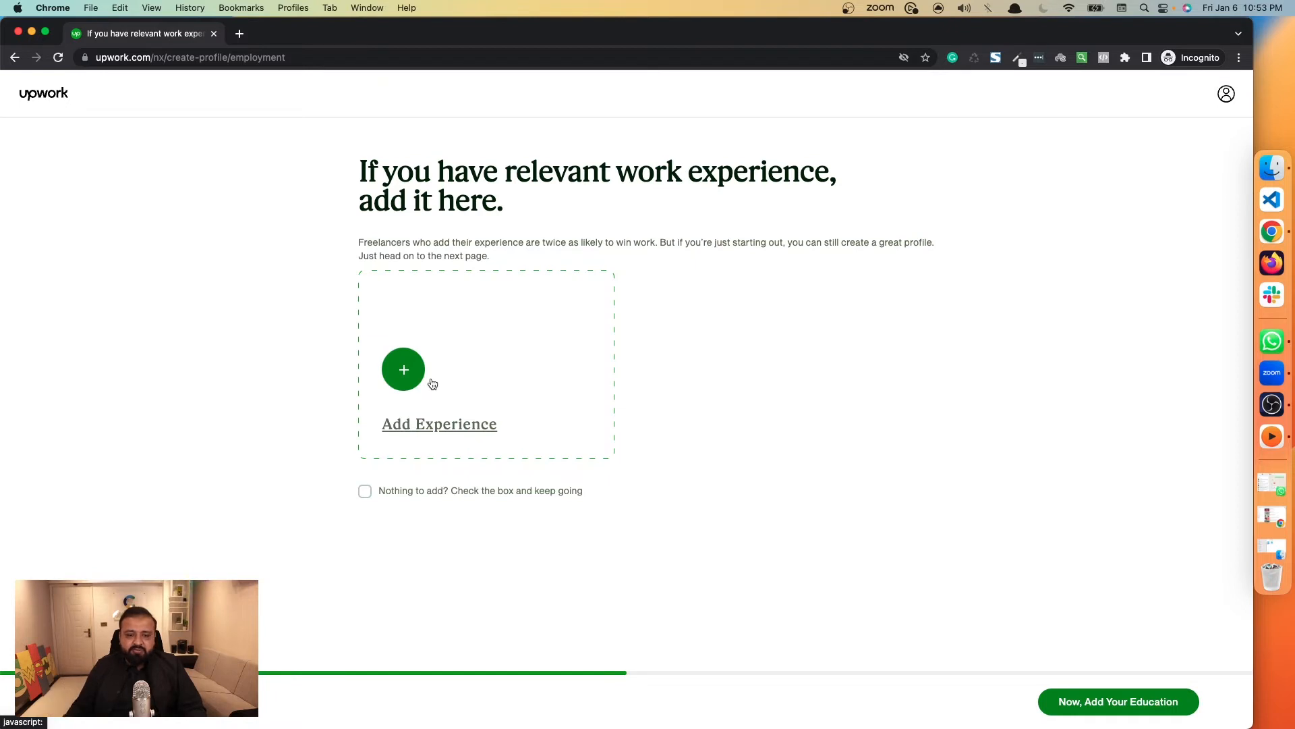
Mark that there is no work experience to add and continue to the education page.
click(377, 498)
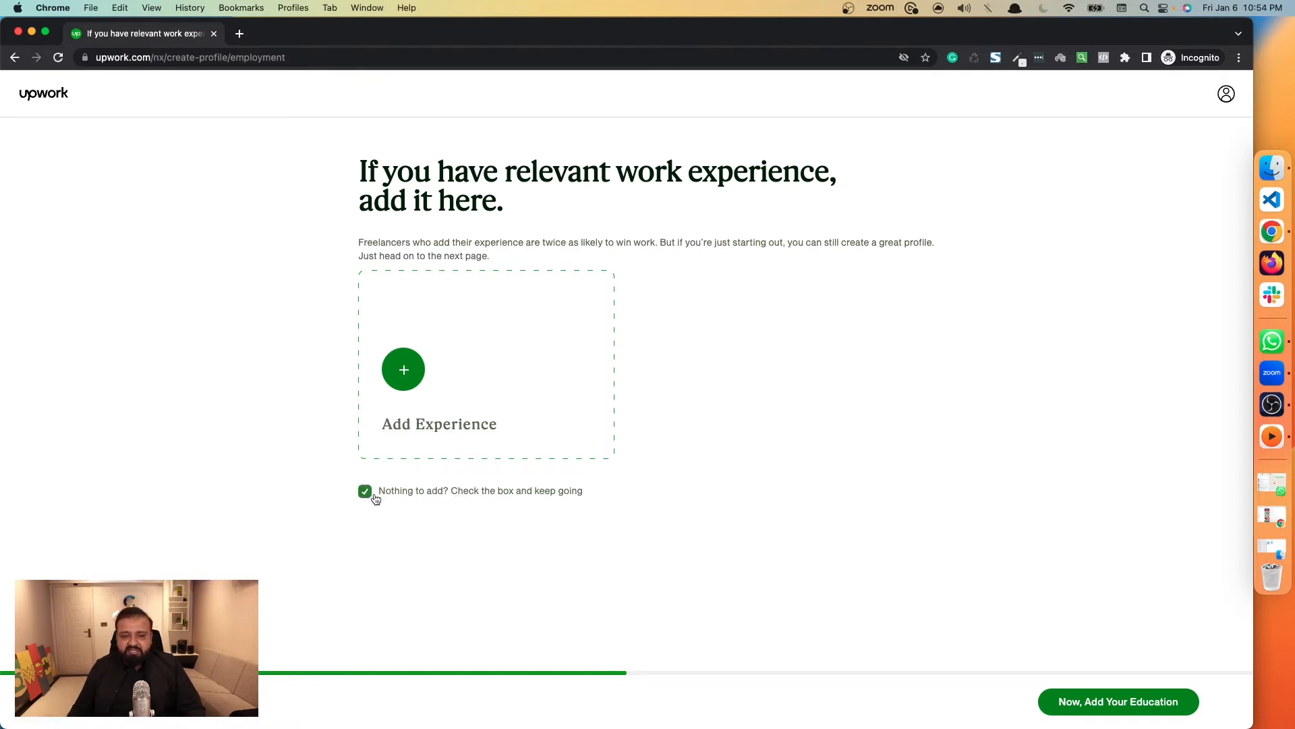
click(371, 496)
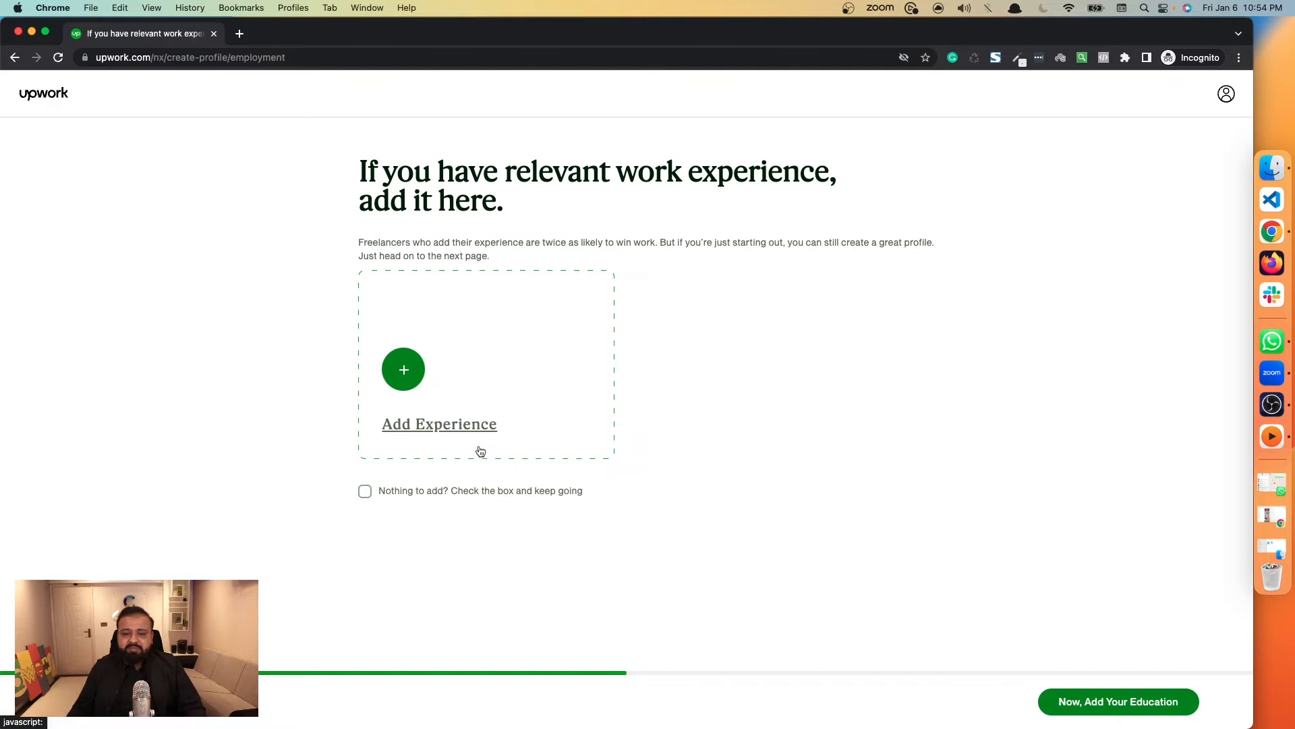
click(499, 491)
click(1075, 702)
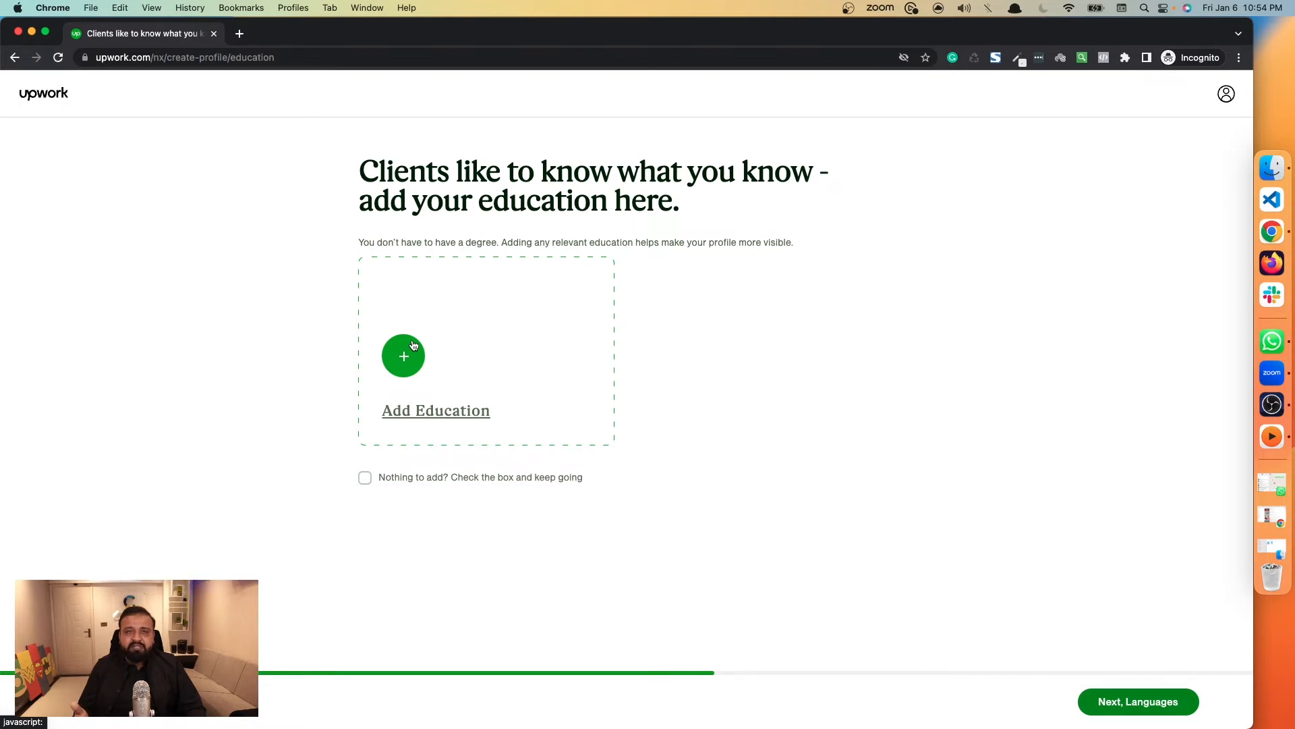
Mark that there is no education to add and continue to the languages page.
click(1149, 715)
click(519, 511)
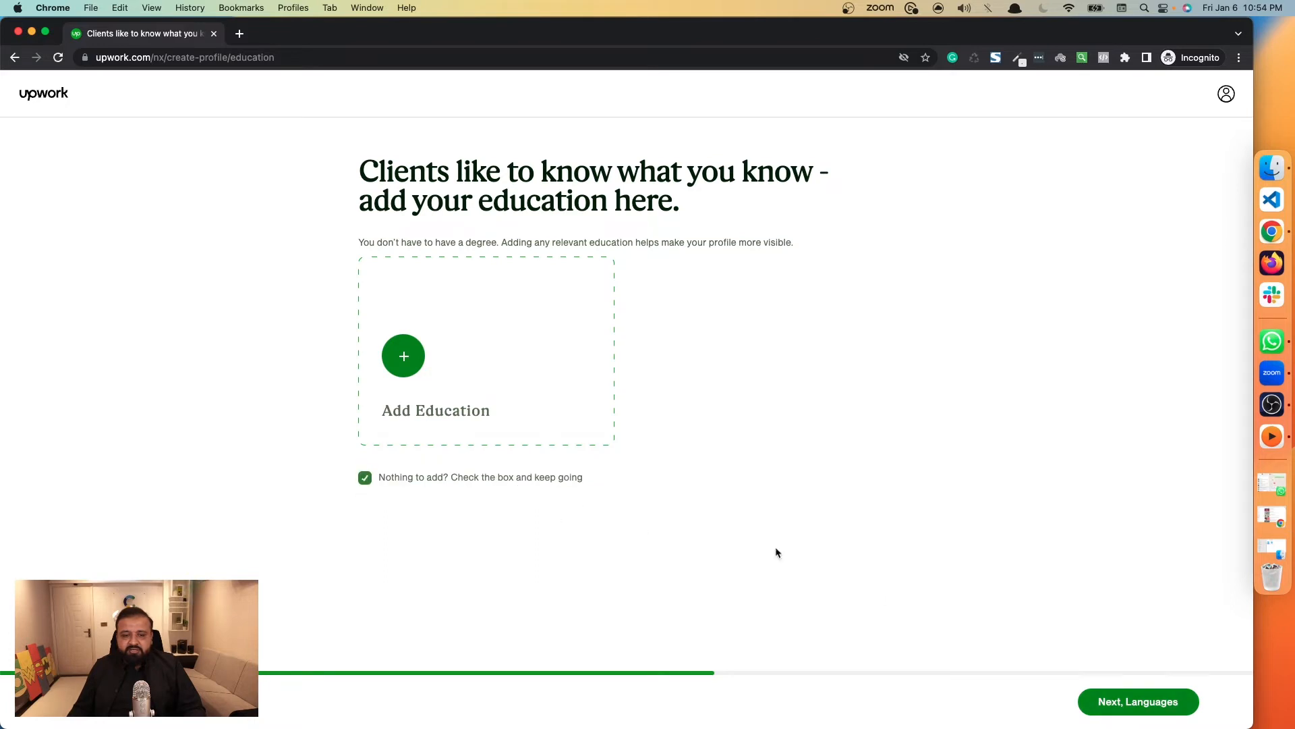
click(1116, 702)
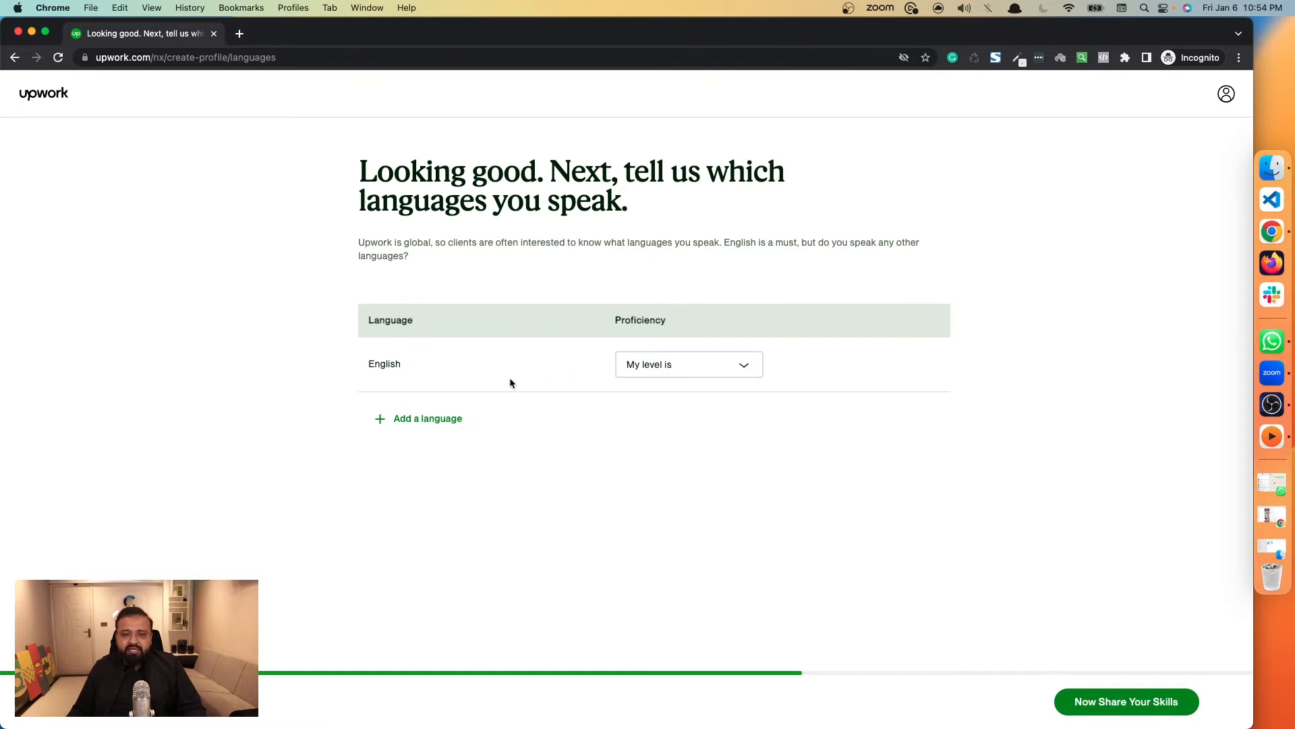
Set the English proficiency to Native or Bilingual and continue to the skills page.
click(724, 366)
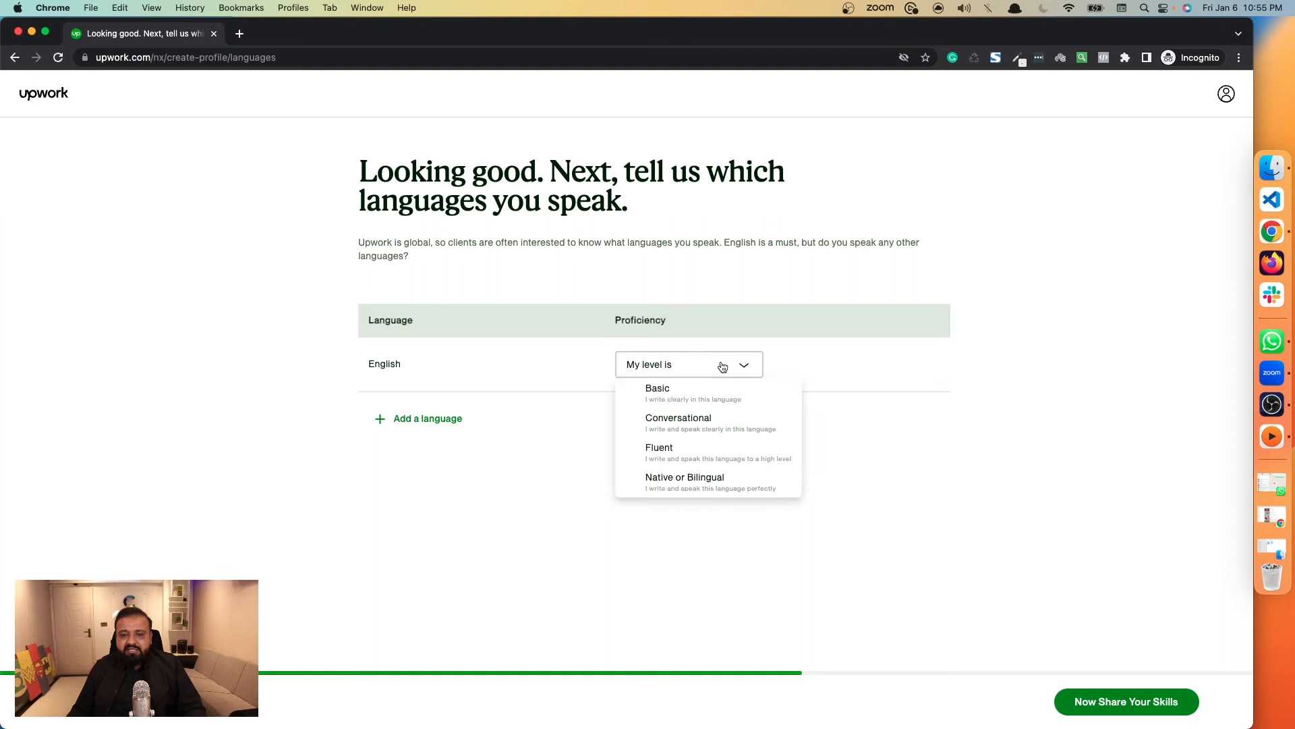
click(697, 483)
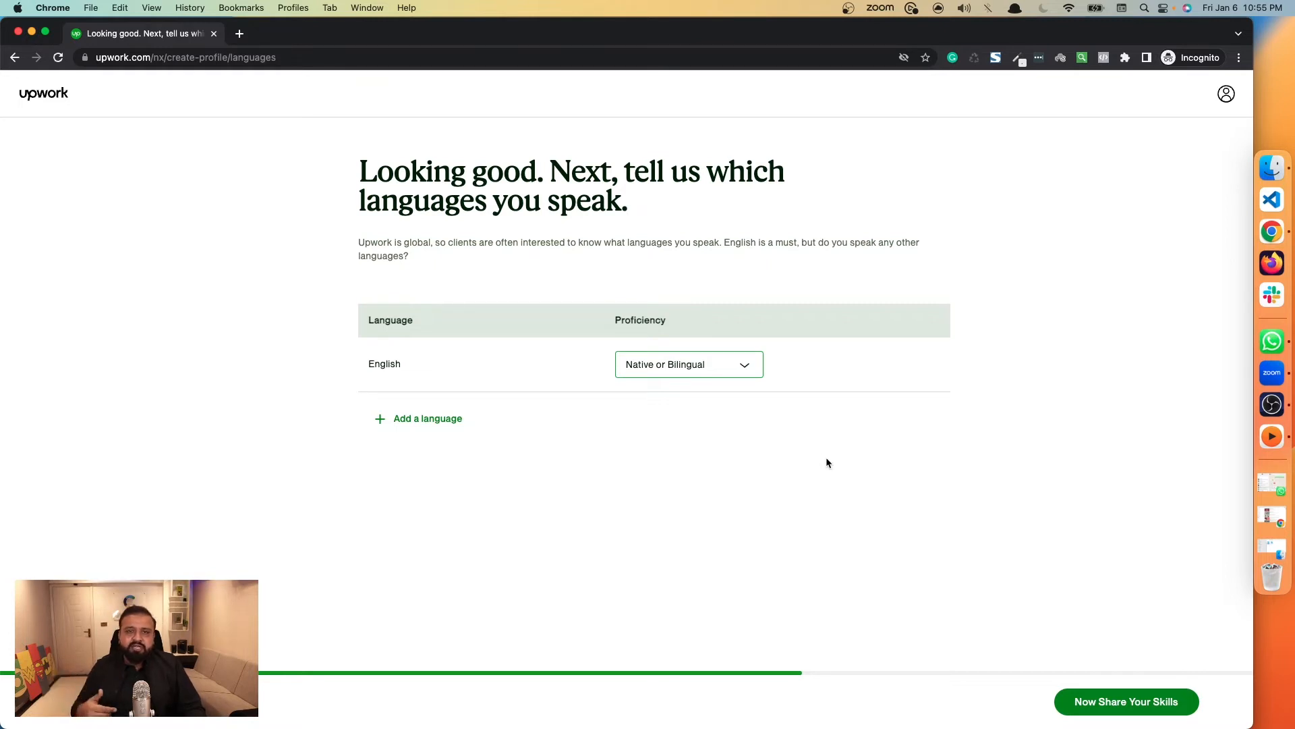
click(1129, 704)
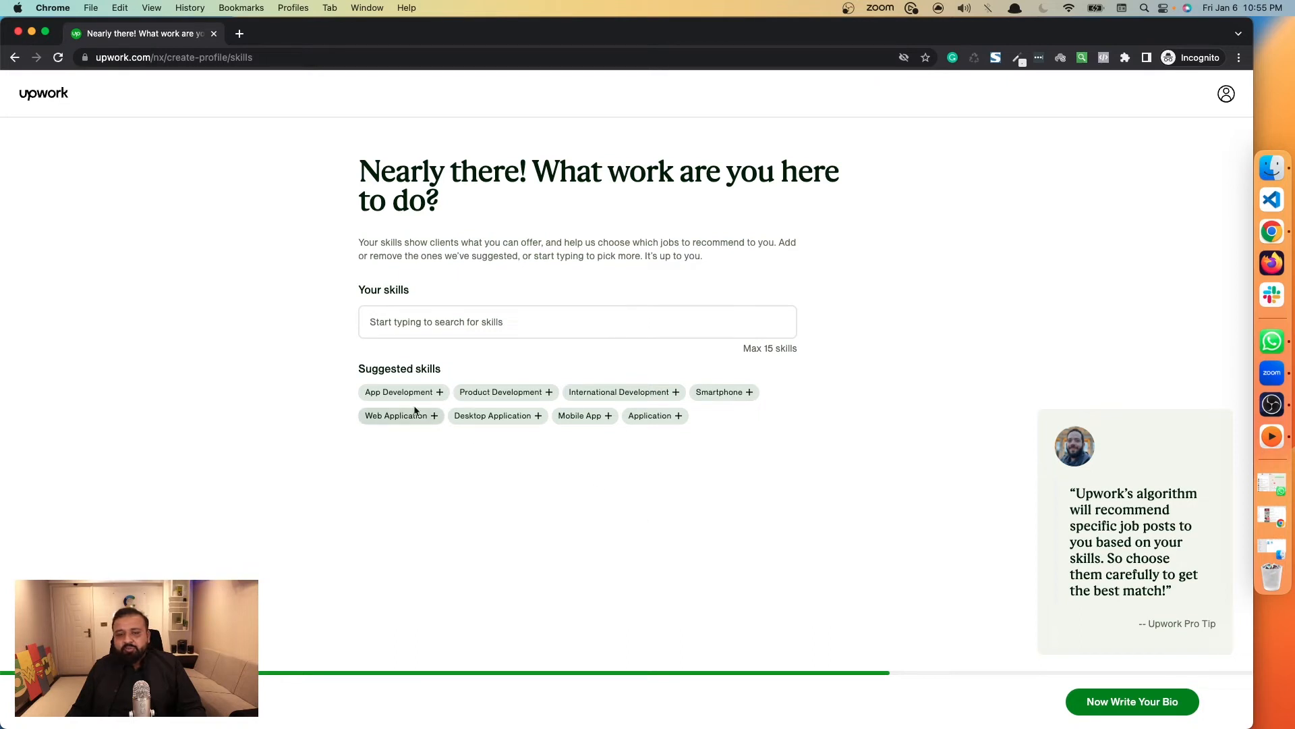
Add the suggested skills App Development, International Development, Web Application, Smartphone and Product Development.
drag(357, 369, 459, 377)
click(461, 377)
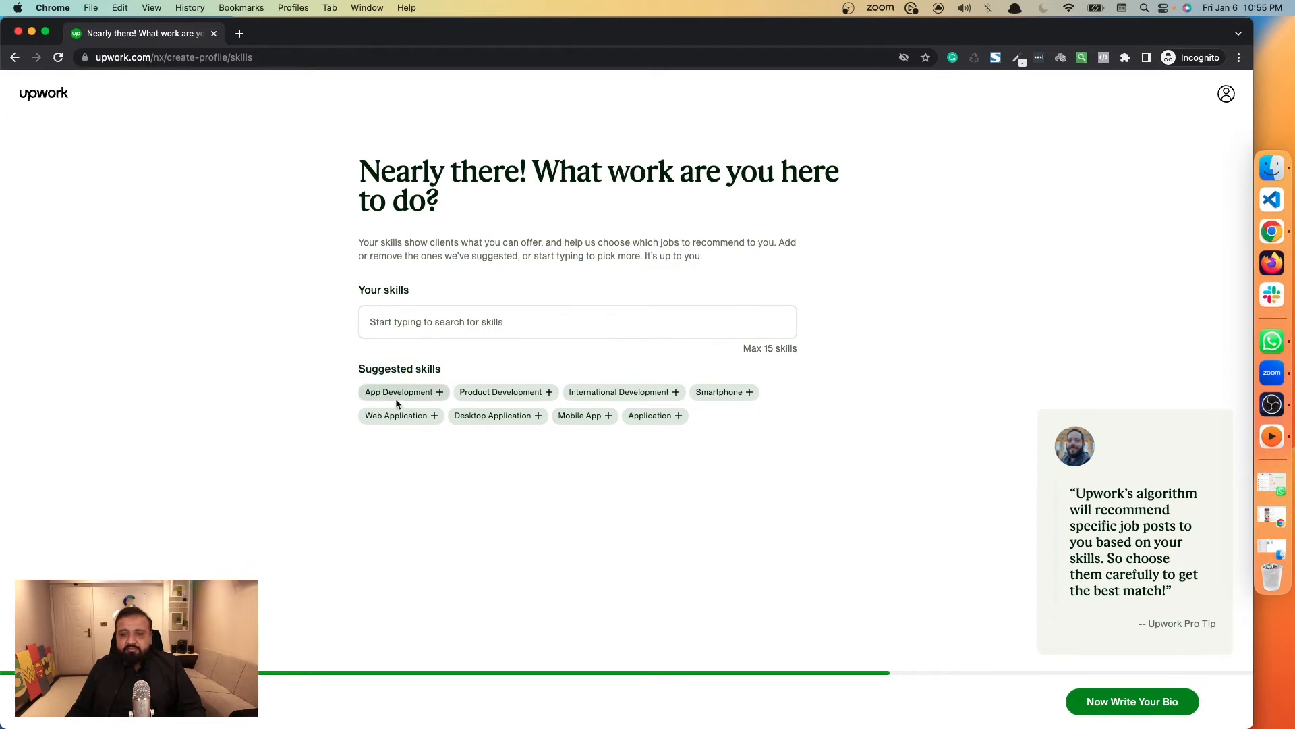
click(450, 327)
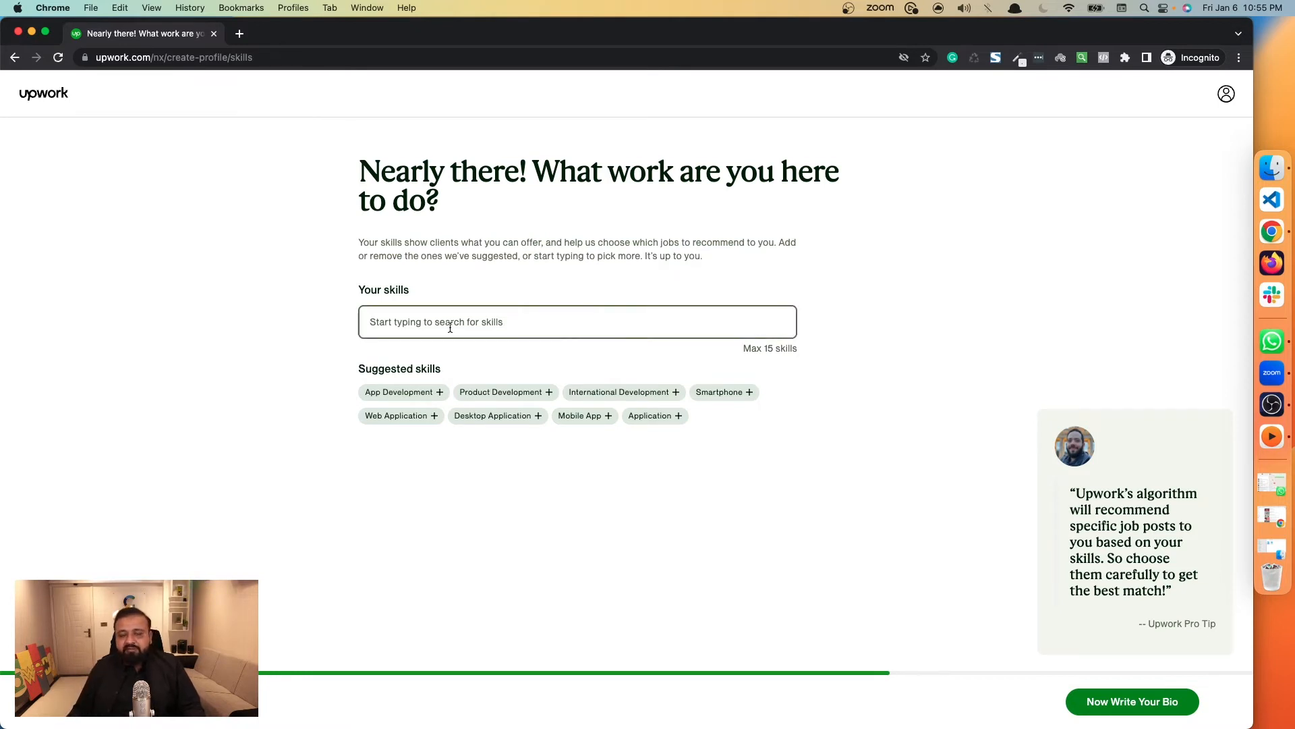
click(422, 394)
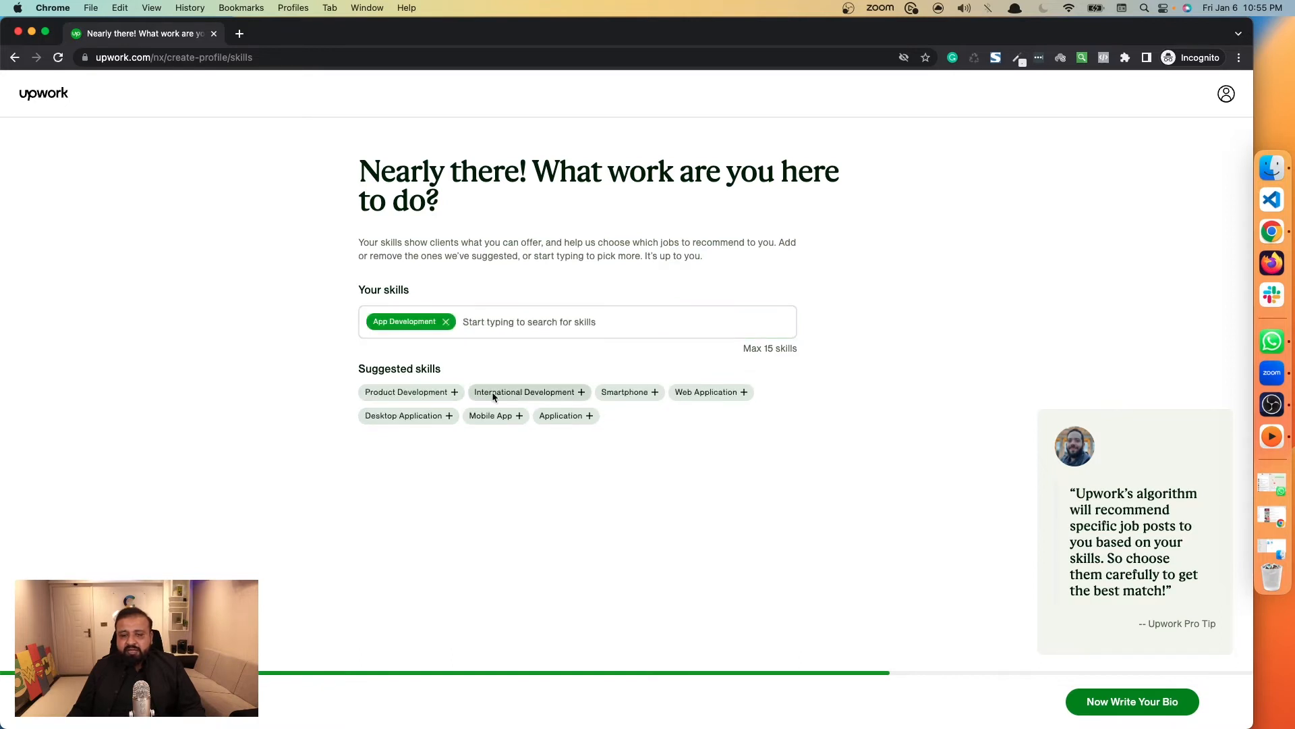
click(540, 394)
click(574, 397)
click(499, 415)
click(419, 414)
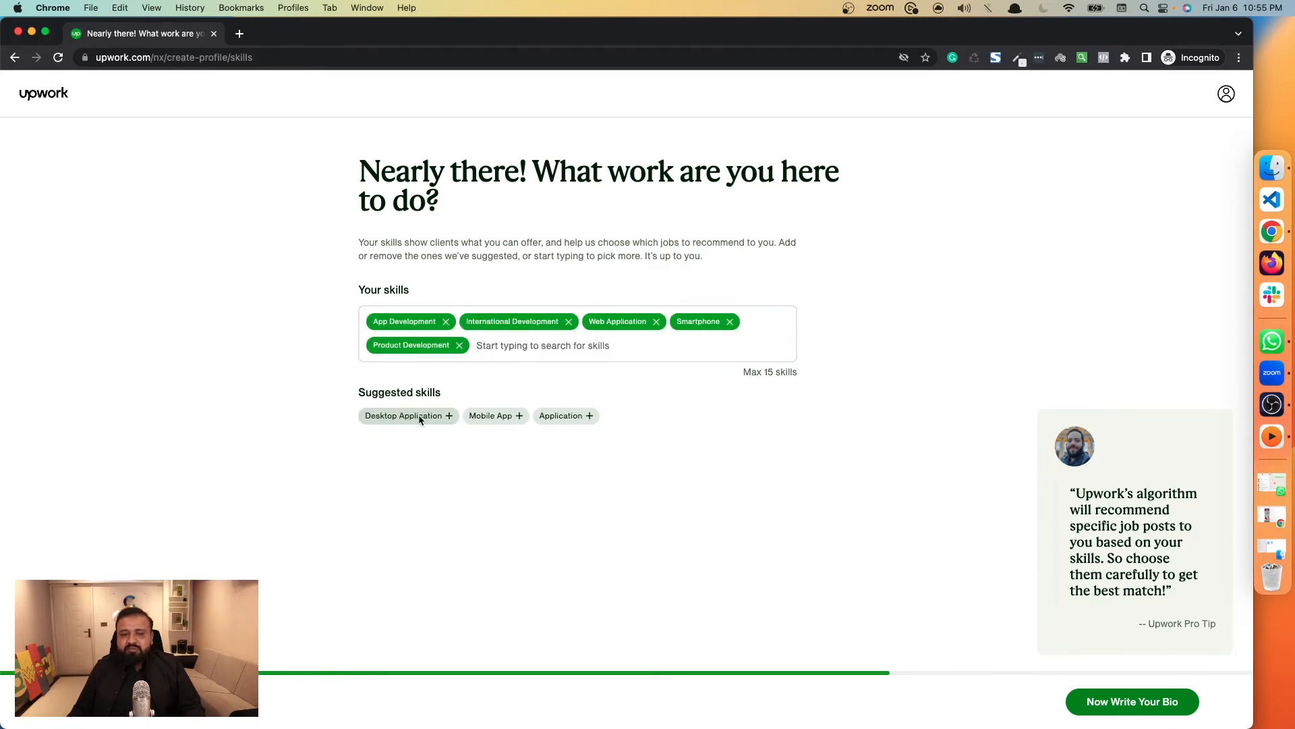
Search the skills for "full stack" and clear the search text.
click(522, 351)
text(fu;)
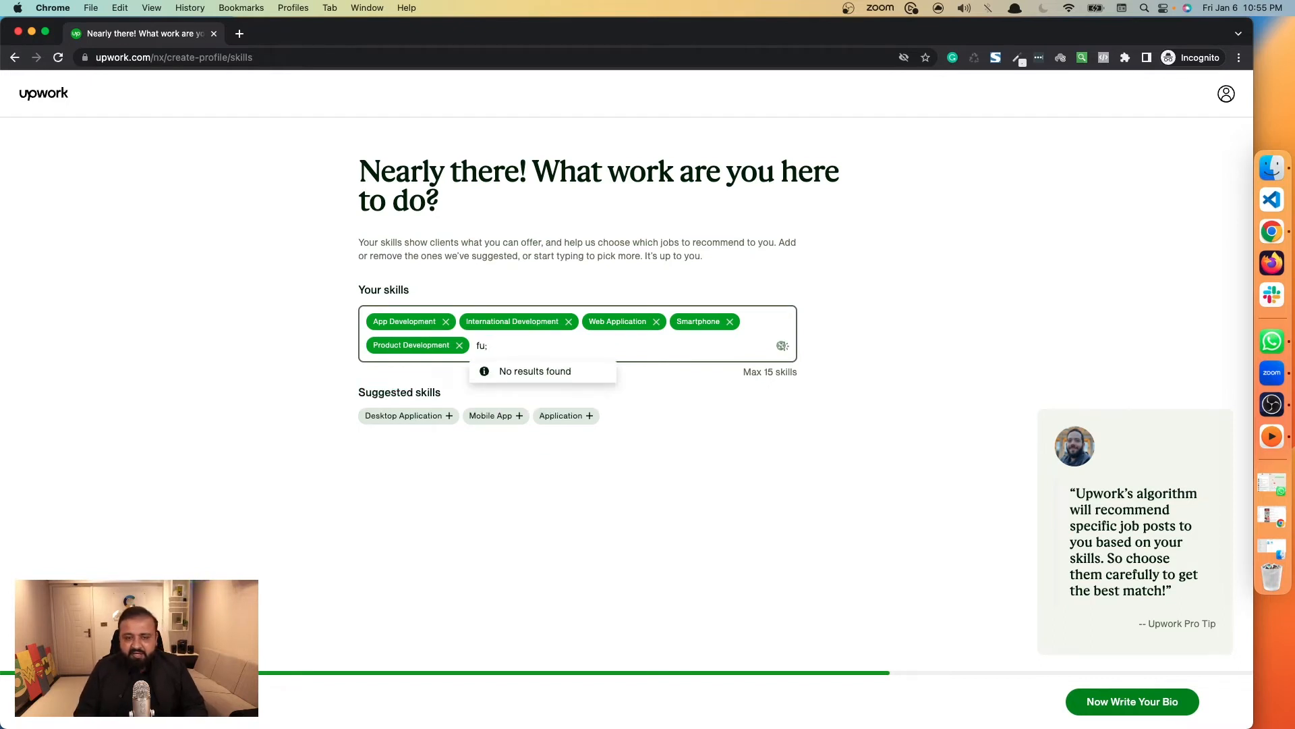
key(BackSpace)
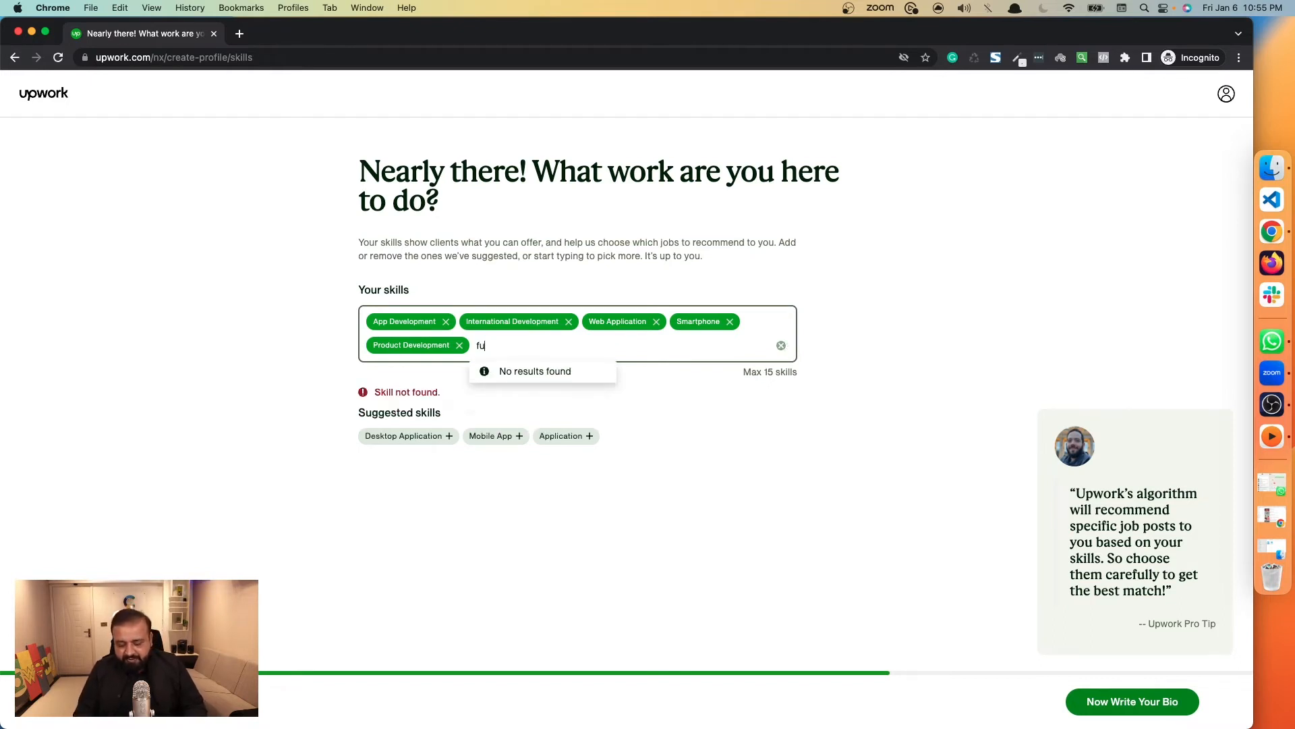
text(ll stac)
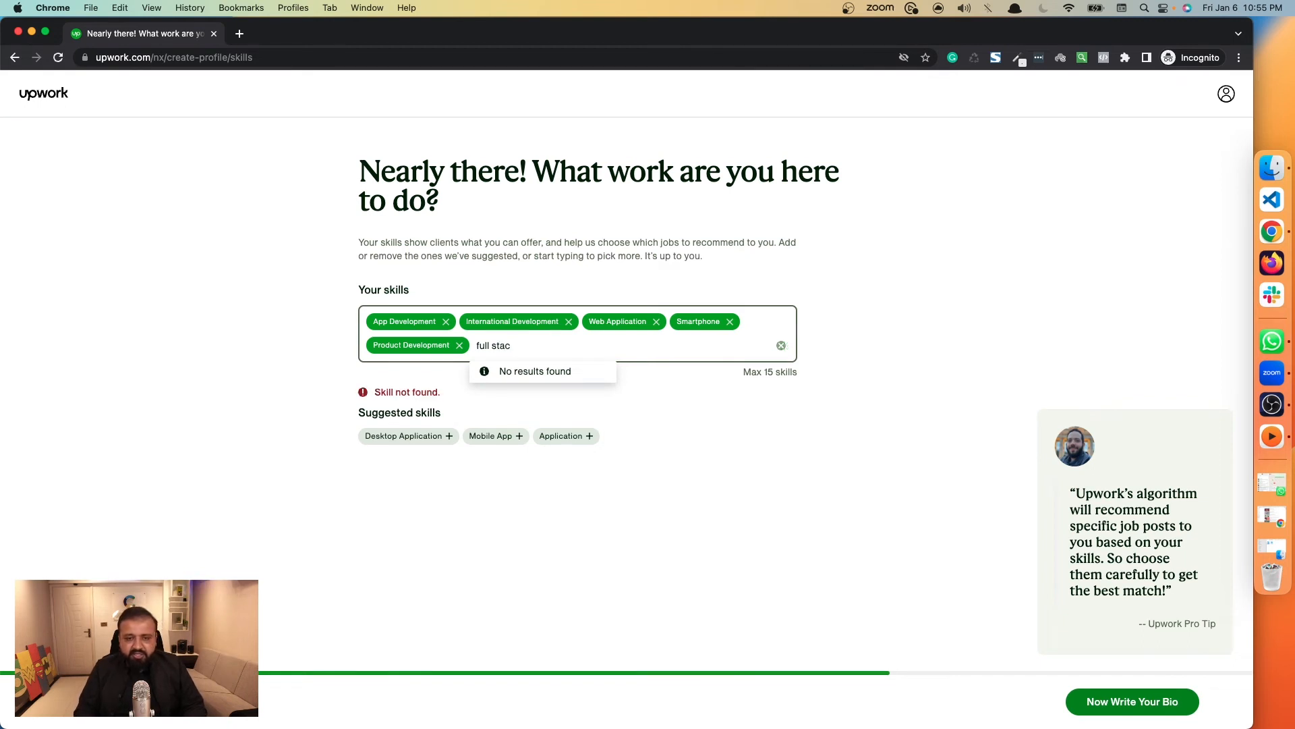
key(BackSpace)
key(BackSpace)
key(BackSpace)
key(BackSpace)
key(BackSpace)
key(BackSpace)
key(BackSpace)
key(BackSpace)
key(BackSpace)
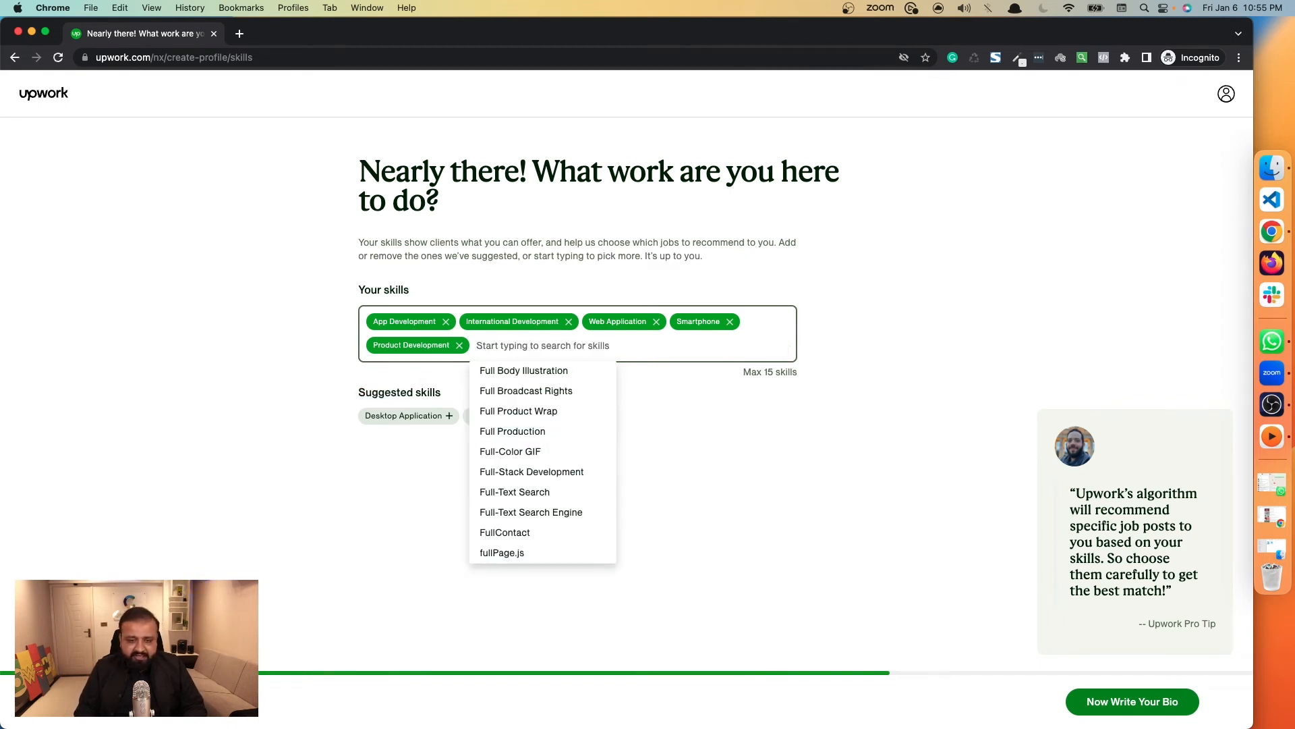
Search the skills for "web", clear the search text and remove Product Development from the chosen skills.
text(Web)
key(BackSpace)
key(BackSpace)
key(BackSpace)
key(BackSpace)
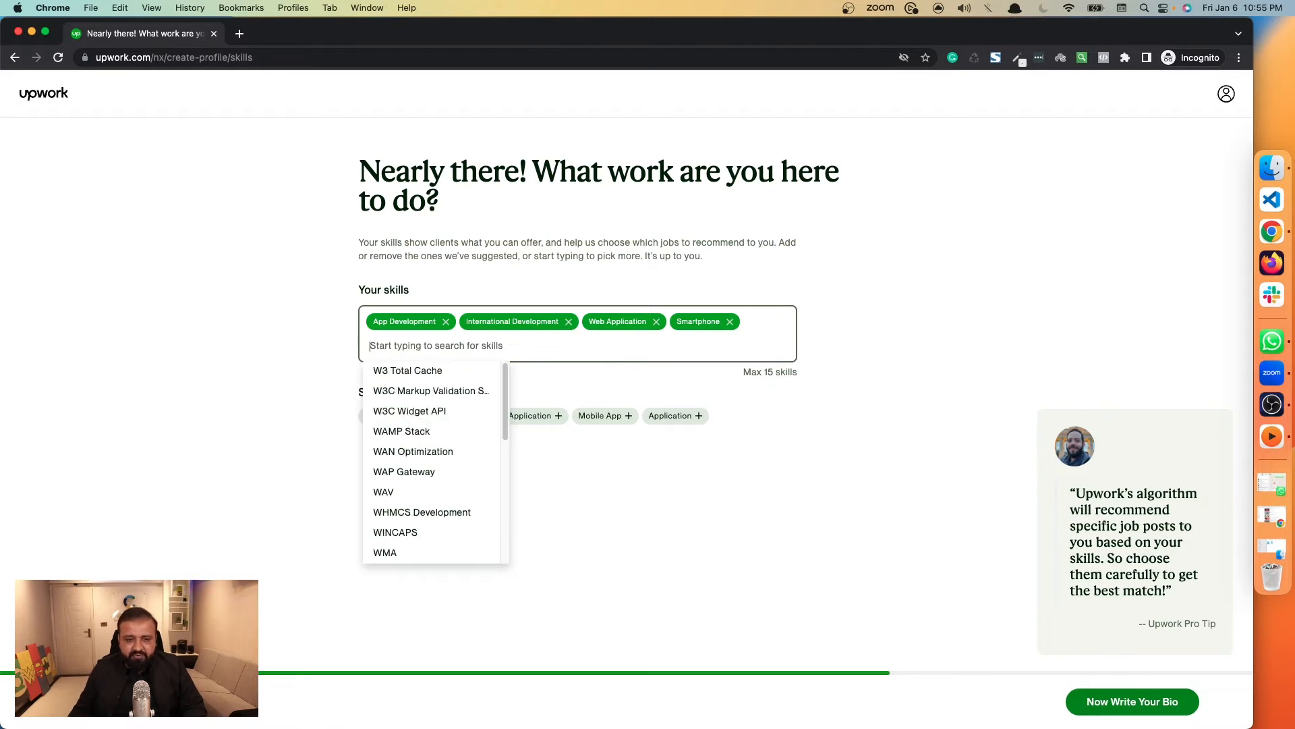
text(we)
key(BackSpace)
key(BackSpace)
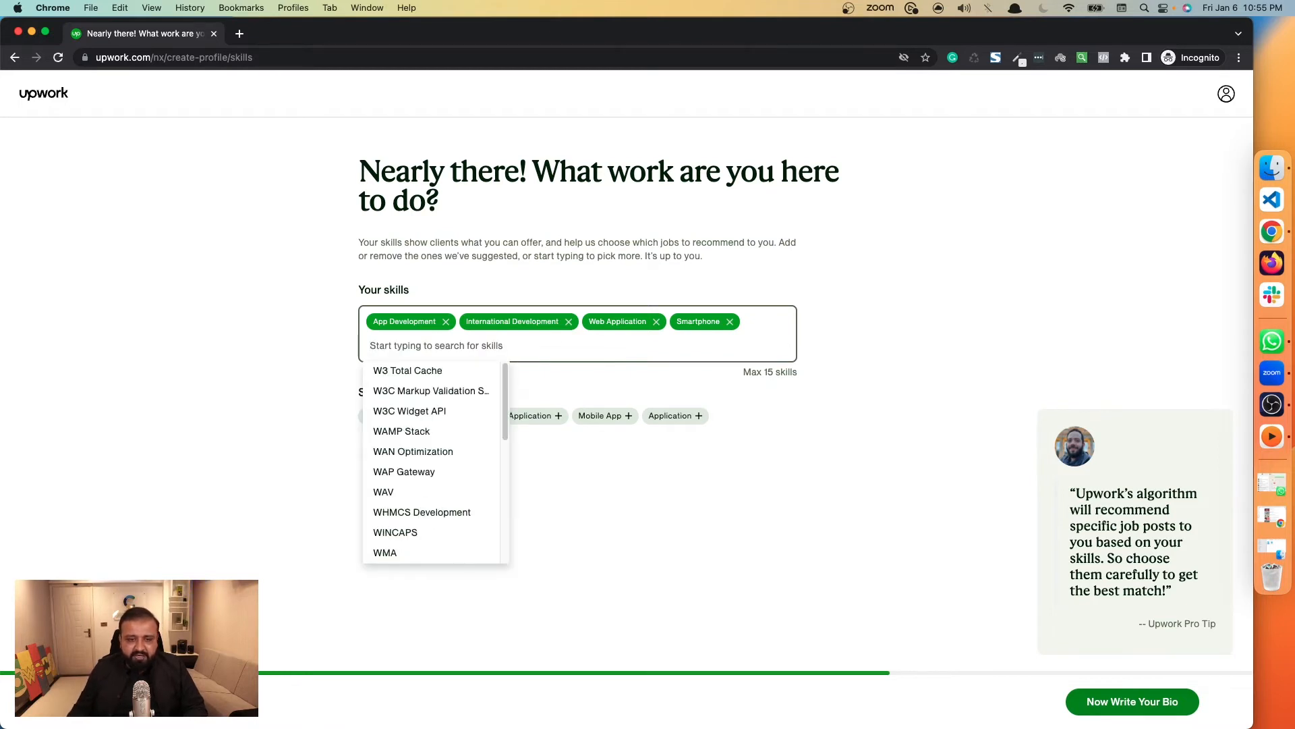
scroll(438, 465, down, 5)
scroll(438, 479, down, 2)
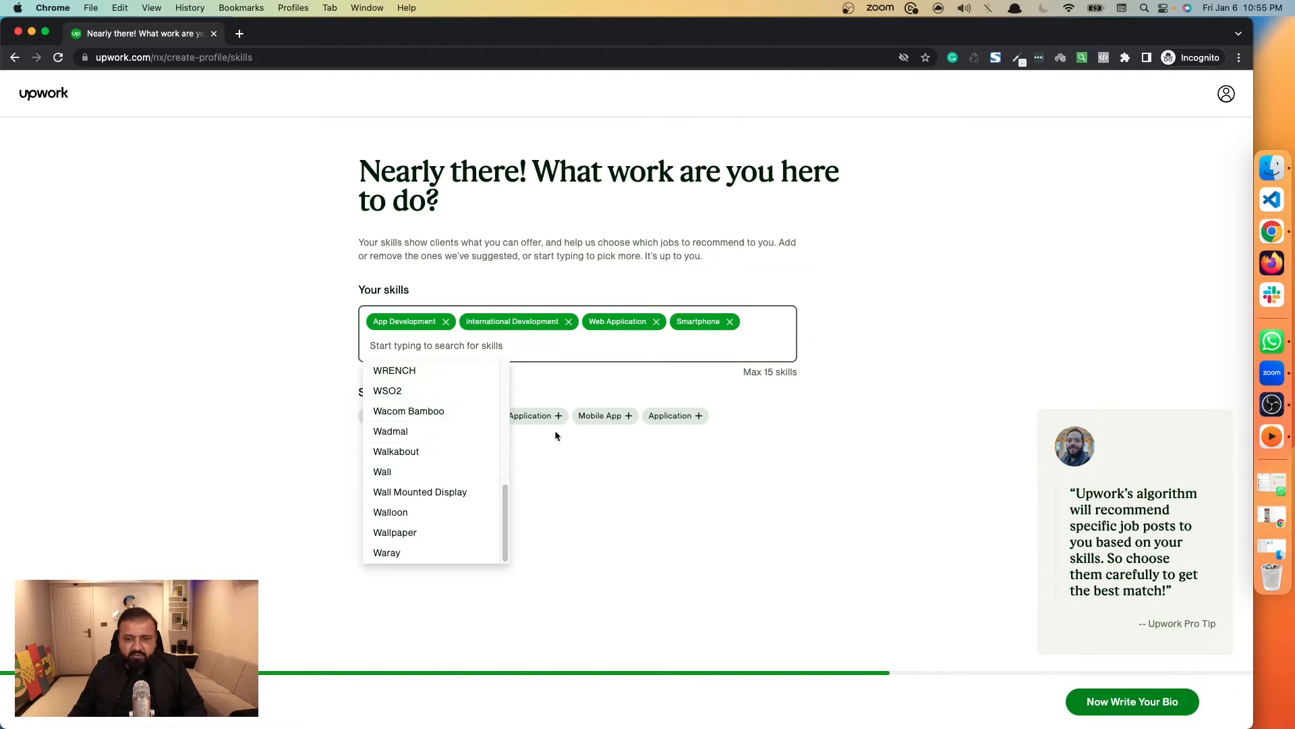
click(759, 407)
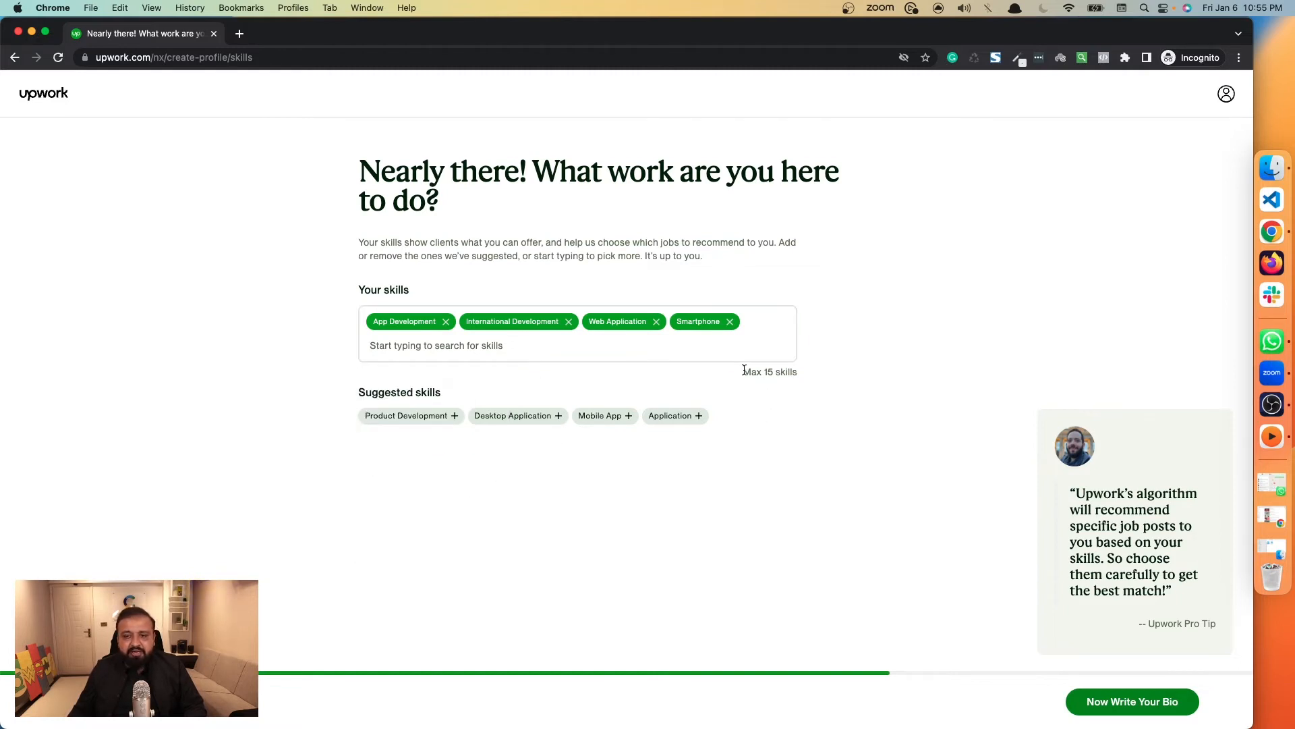
mouse_move(742, 372)
mouse_down()
mouse_move(800, 374)
mouse_move(739, 369)
mouse_up()
click(808, 374)
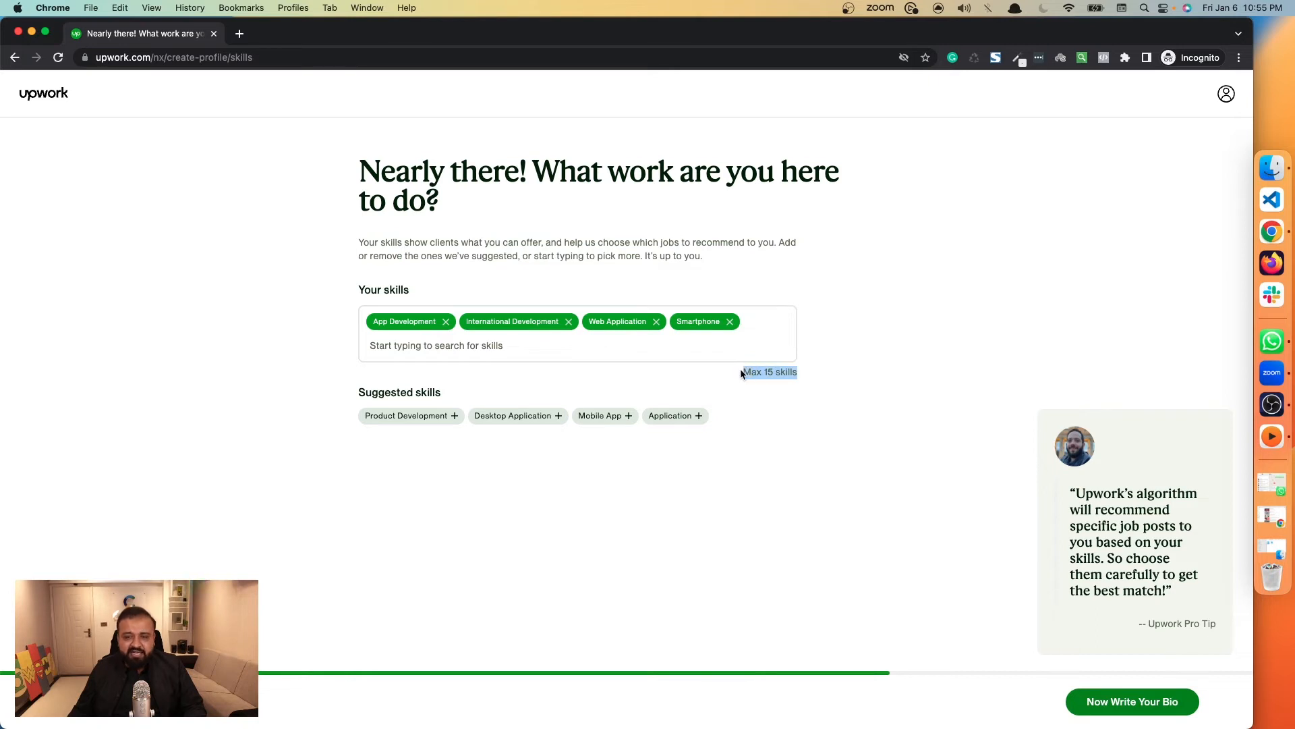
click(741, 373)
Search the skills for "Wordpress" and add the WordPress skill.
click(601, 348)
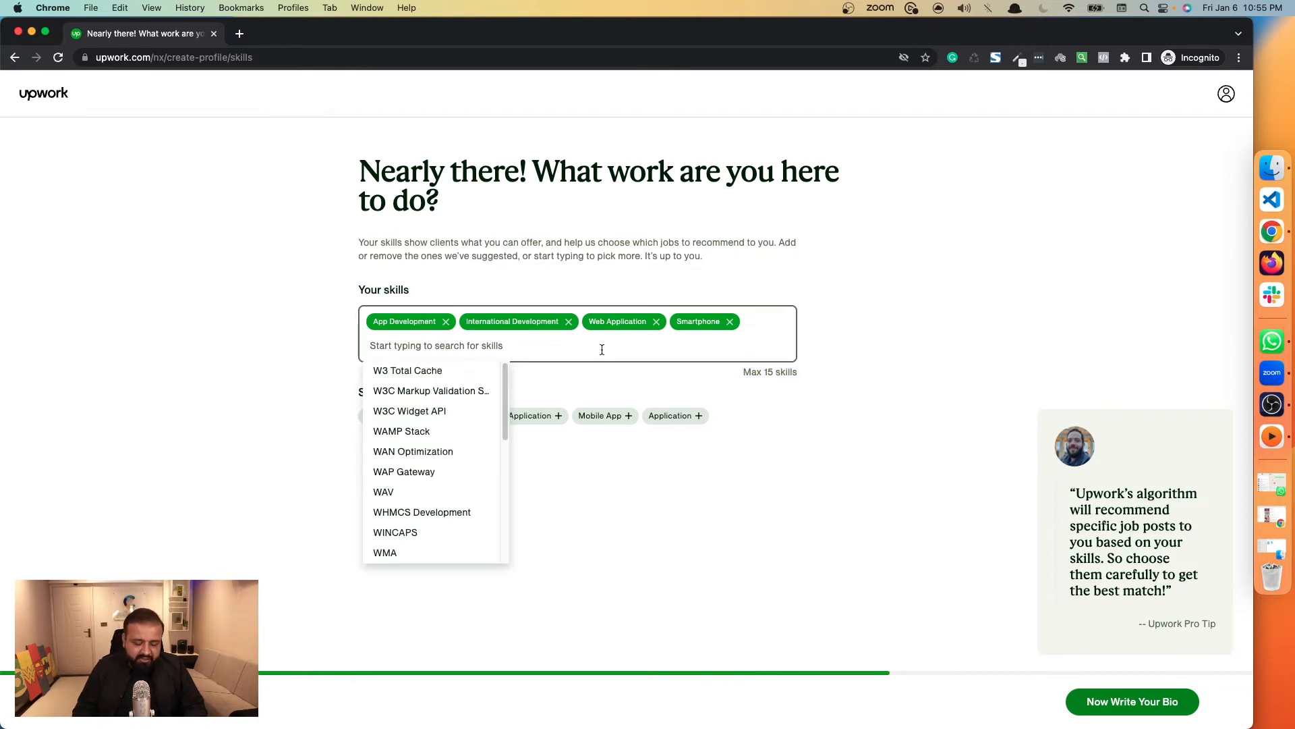
text(Wo)
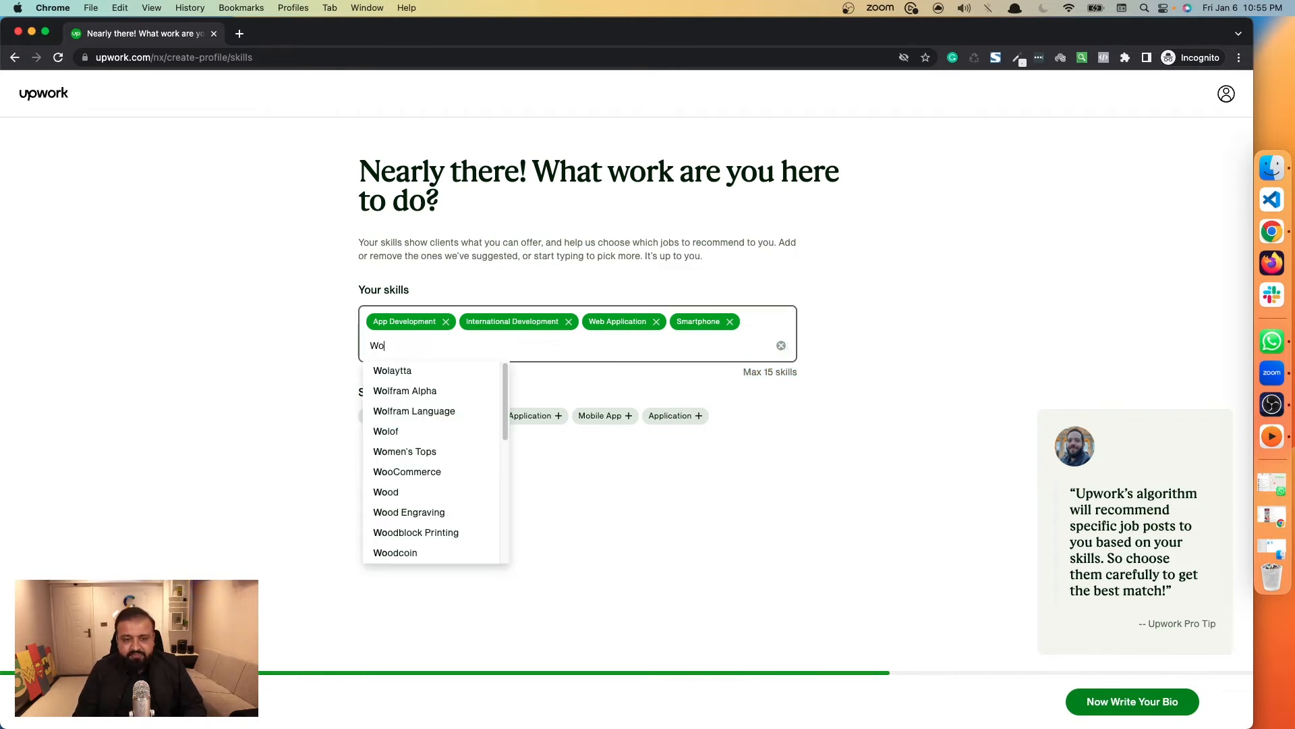
text(rdpress)
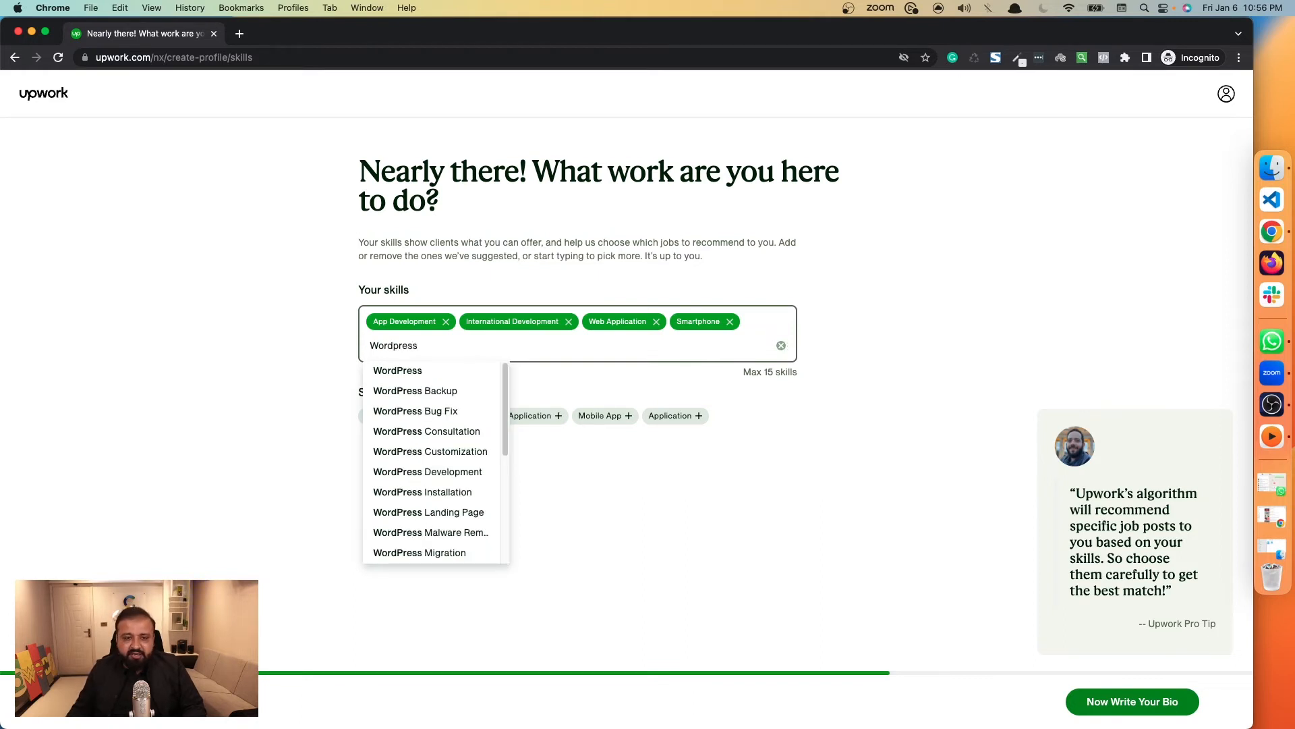
click(445, 371)
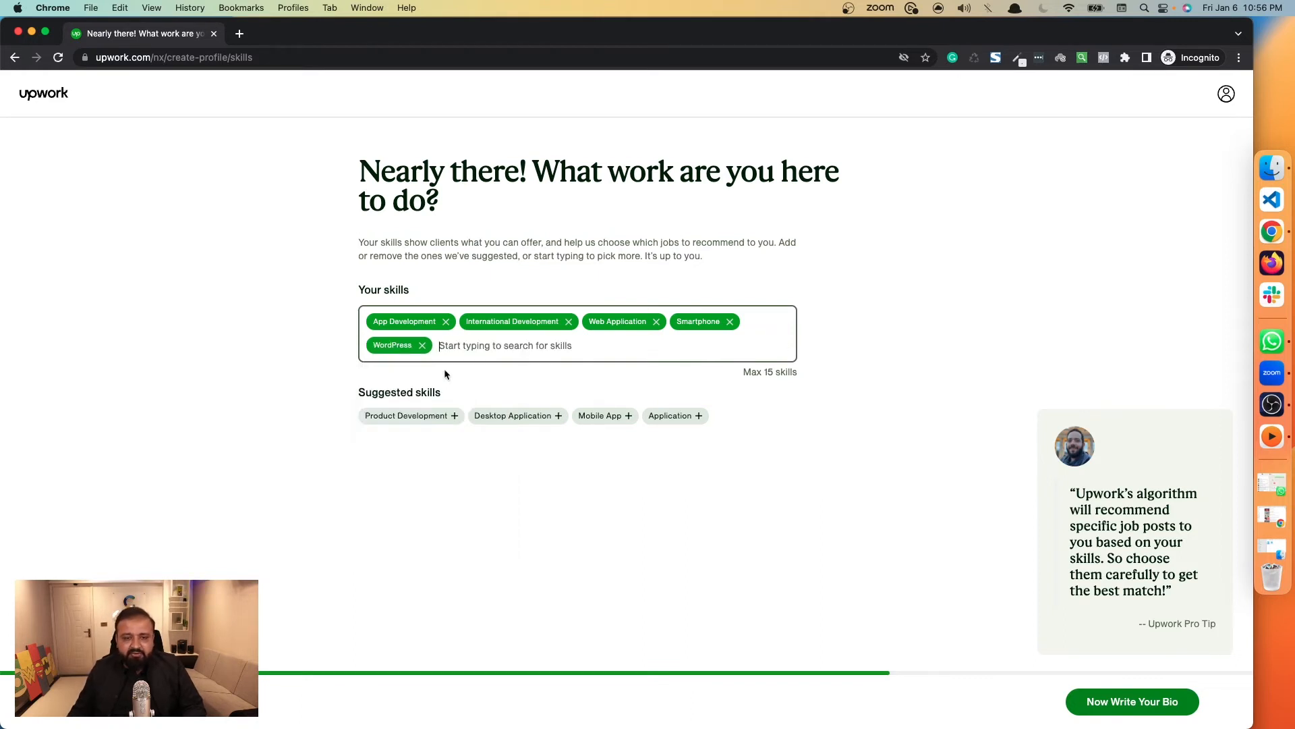
Add the Shopify skill and continue to the bio page.
text(Sh)
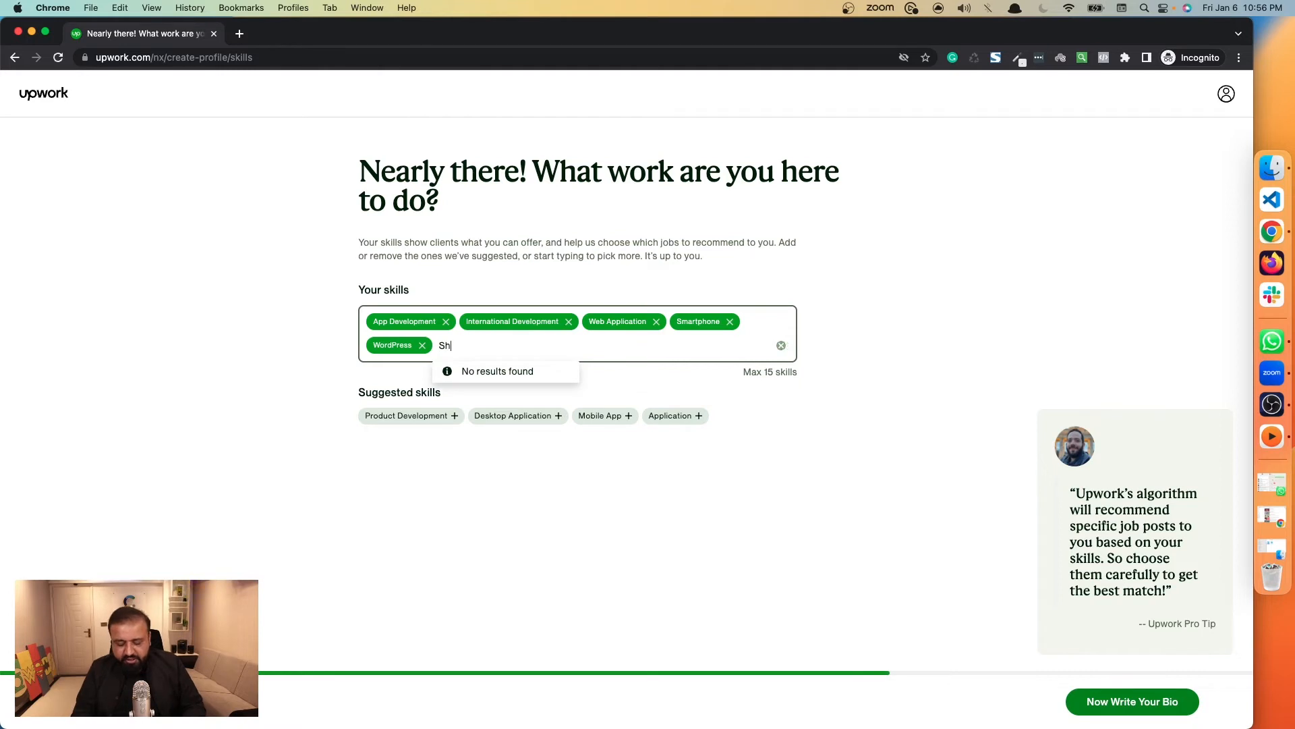
text(opif)
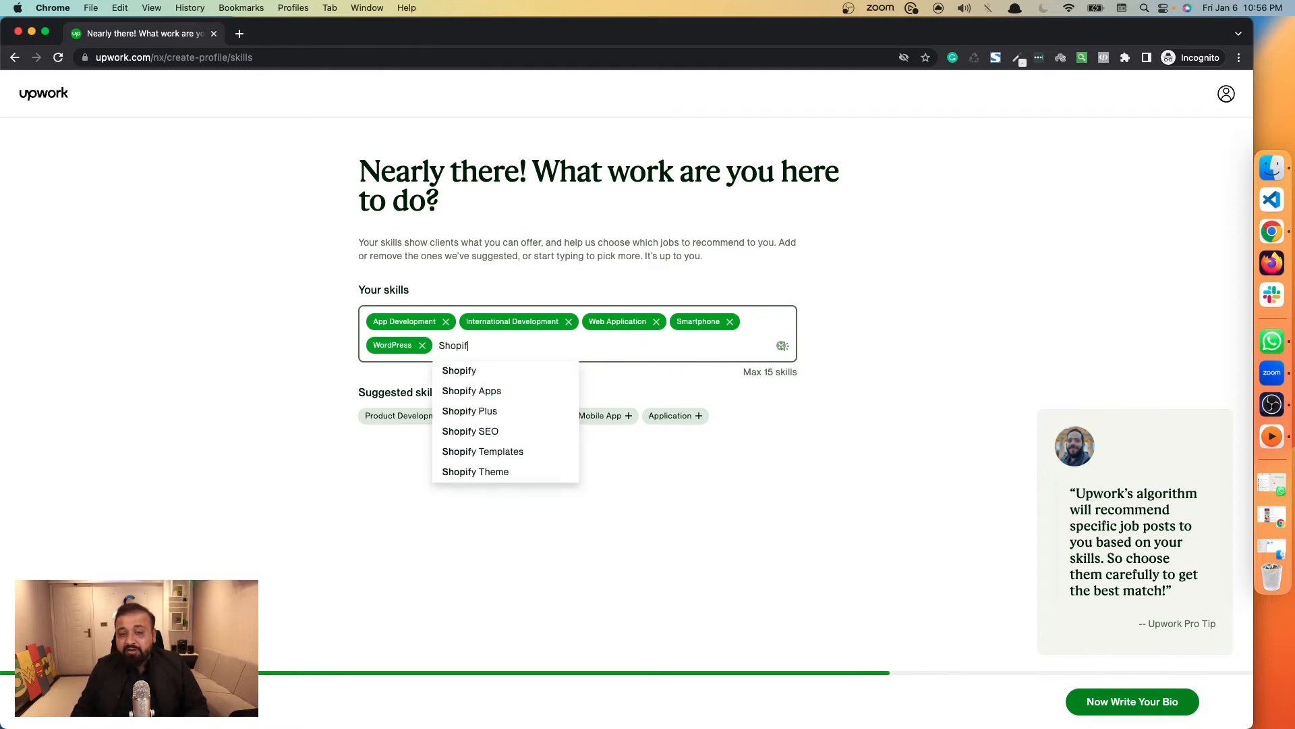
click(490, 374)
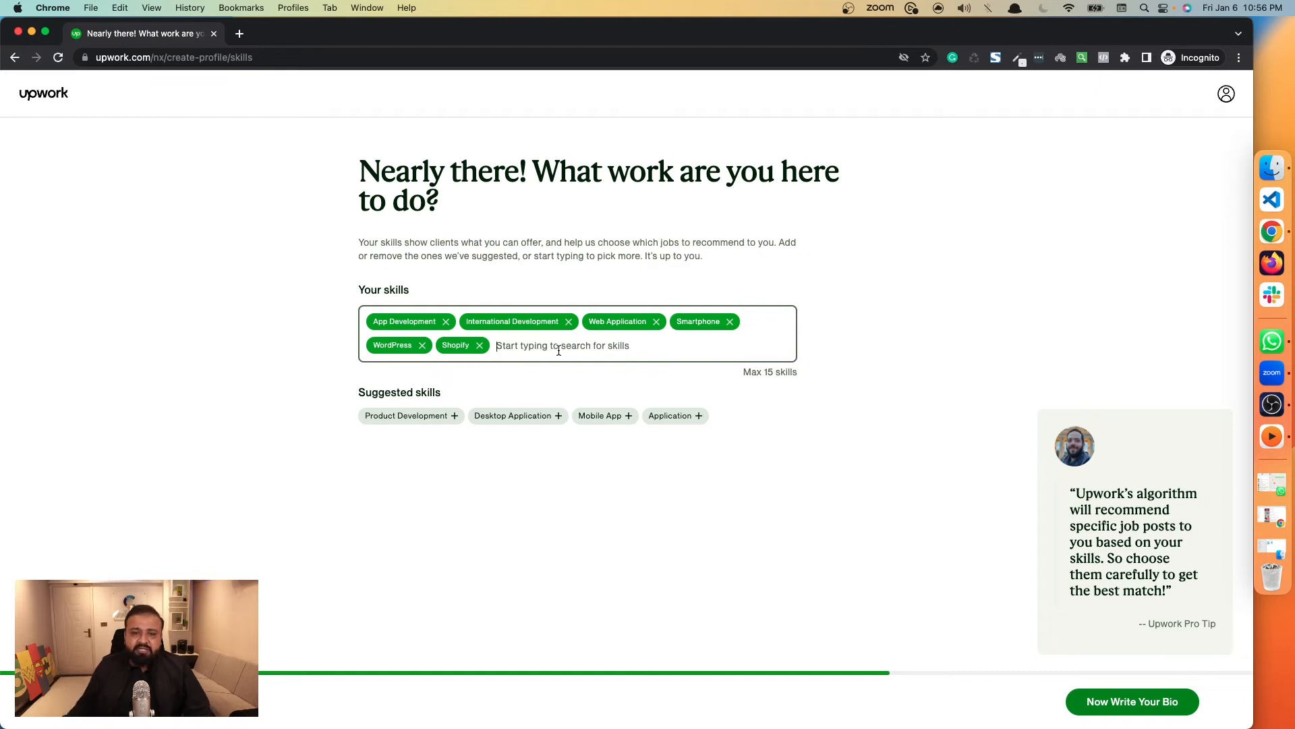
click(1133, 703)
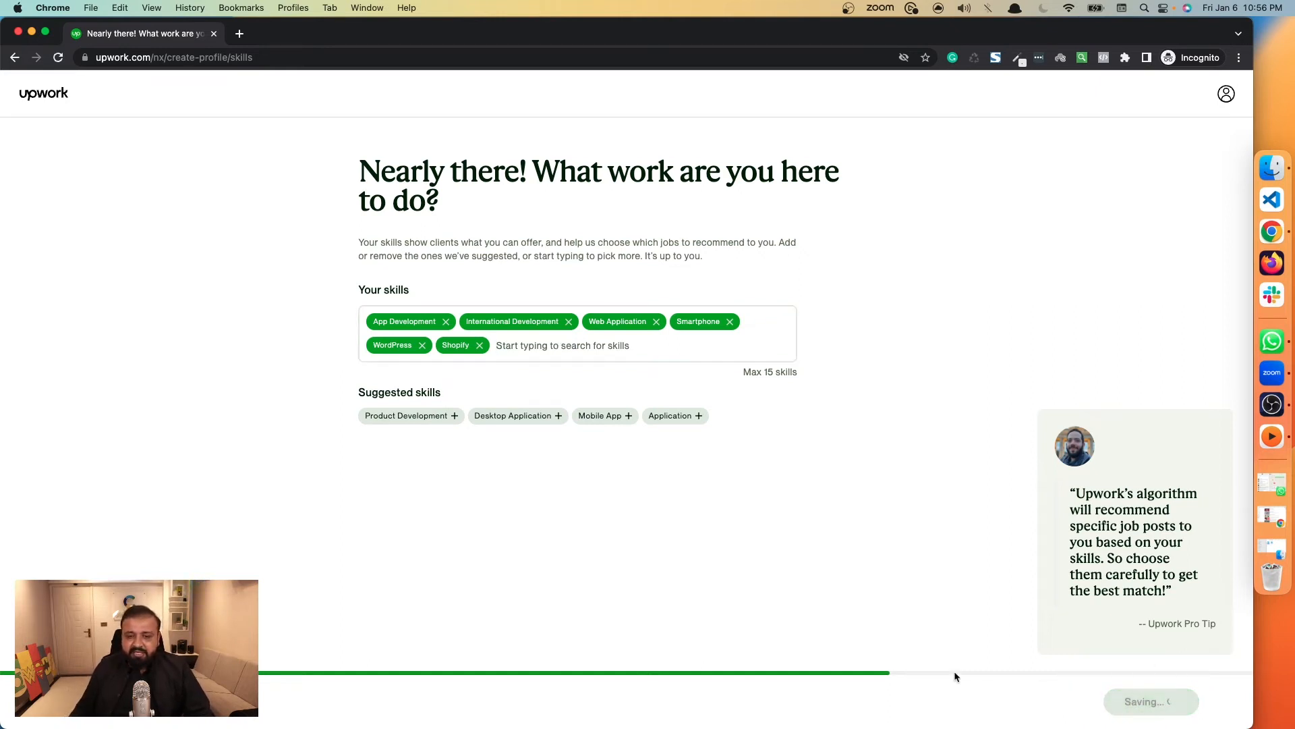
Copy the sample developer bio shown on the page into the bio field and continue to the services page.
click(487, 346)
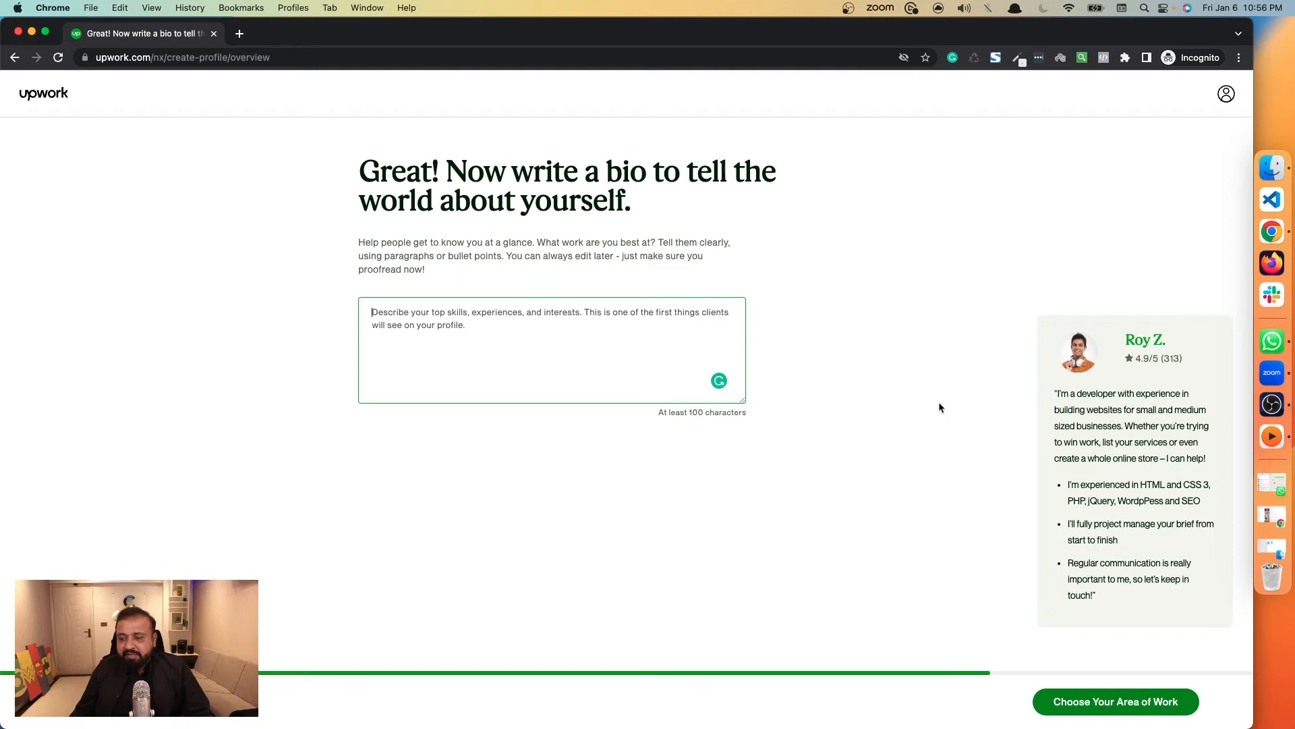
drag(1052, 400, 1110, 603)
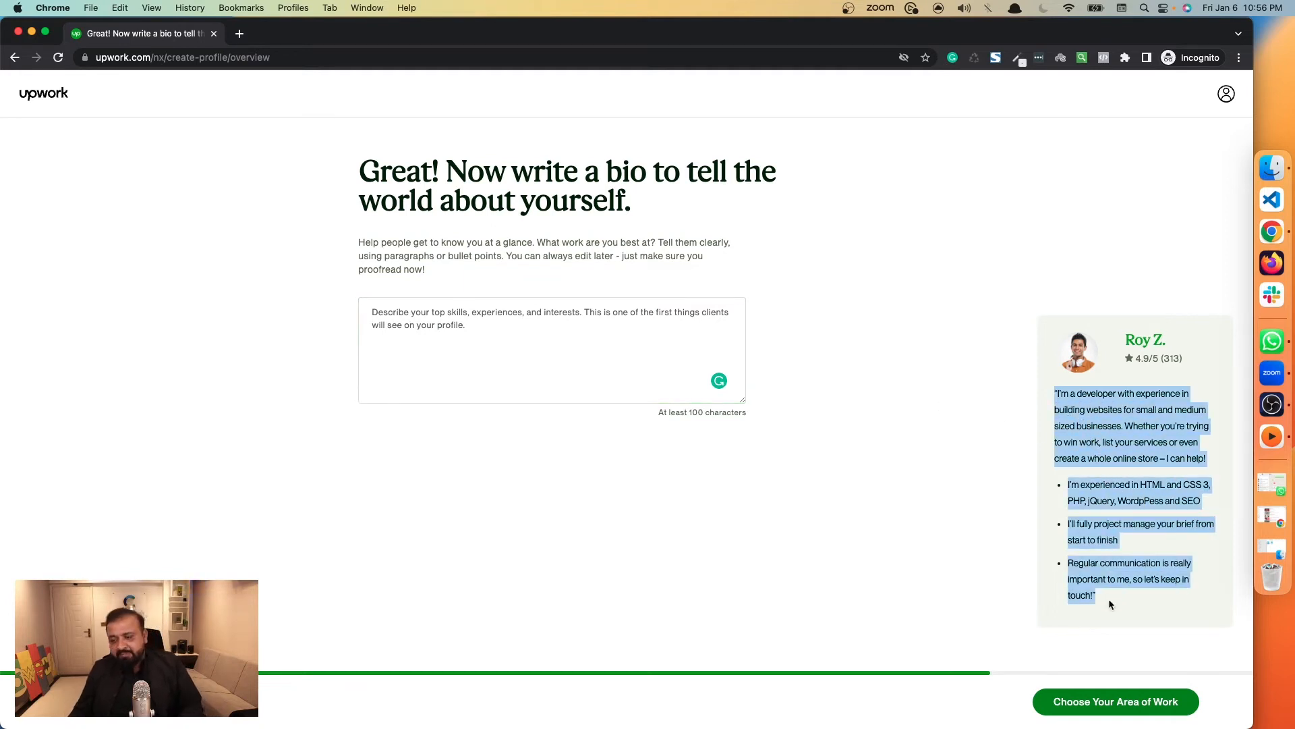
click(414, 323)
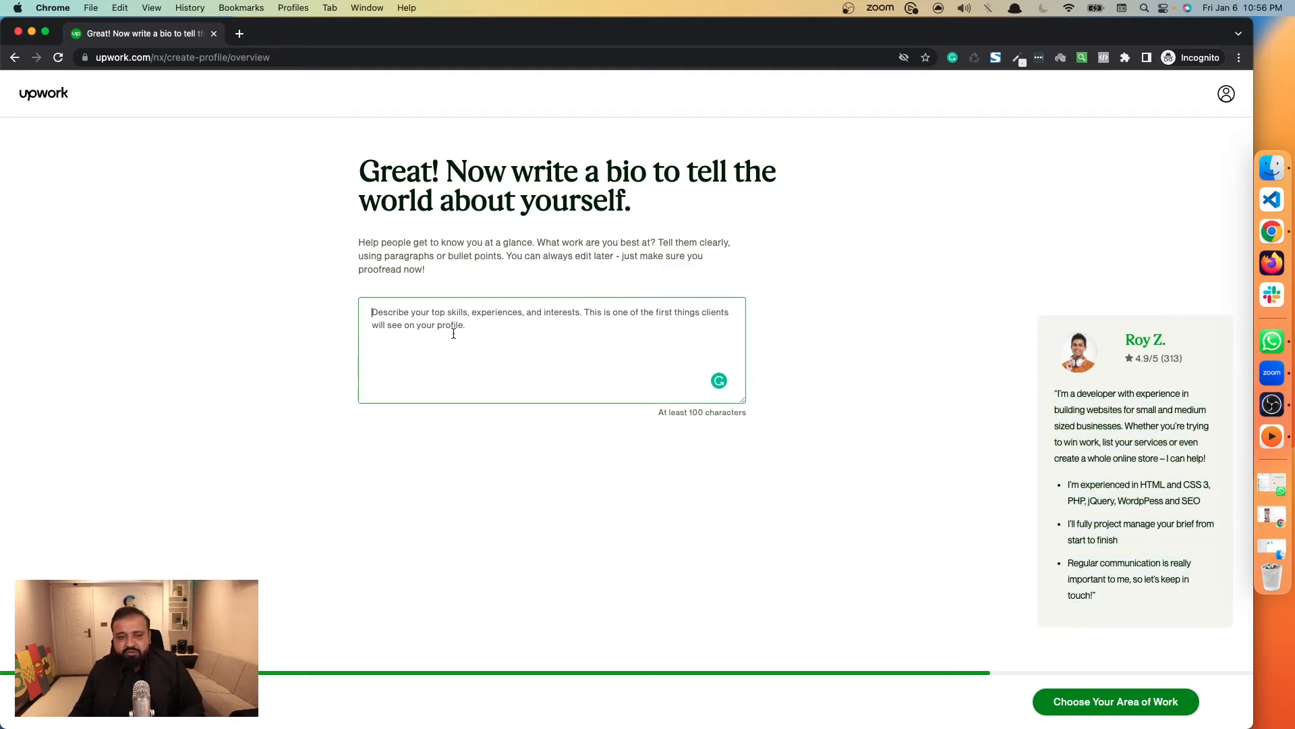
text("I’m a developer with experience in building websites for small and medium sized businesses. Whether you’re trying to win work, list your services or even create a whole online store – I can help! I’m experienced in HTML and CSS 3, PHP, jQuery, WordpPess and SEO I’ll fully project manage your brief from start to finish Regular communication is really important to me, so let’s keep in touch!")
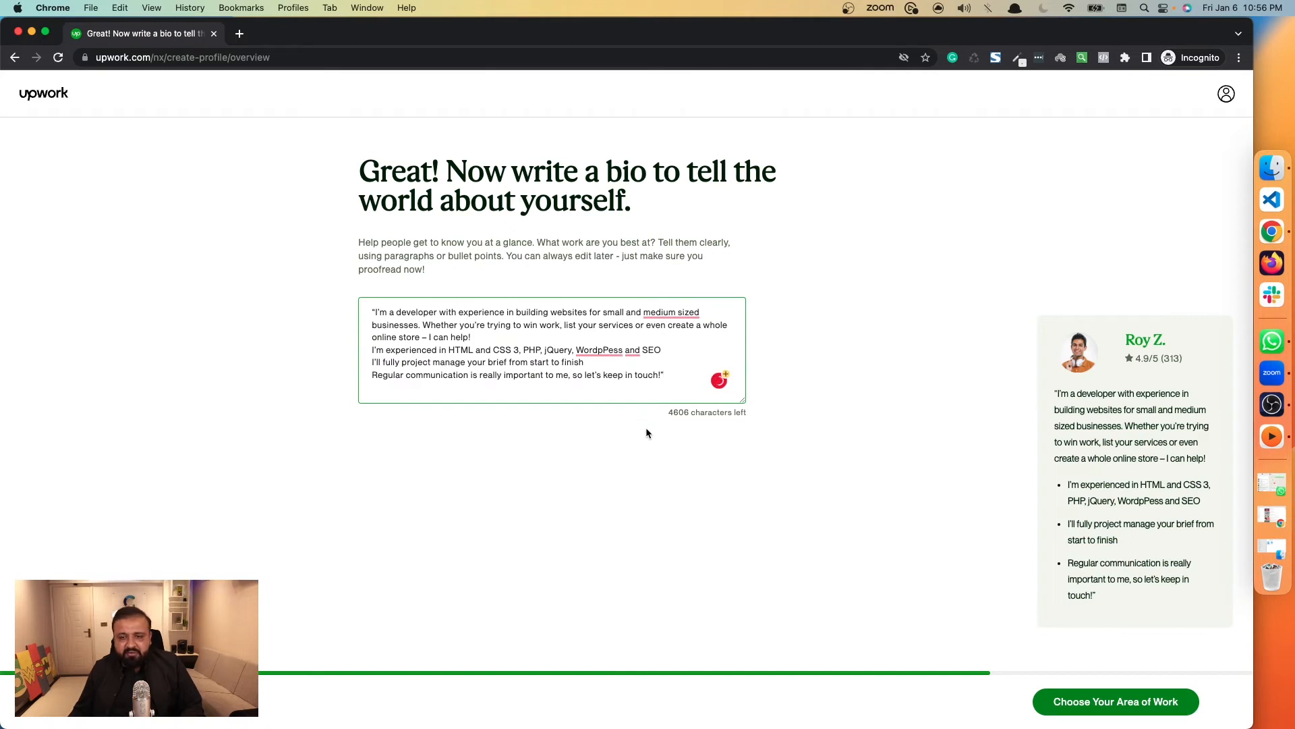
click(646, 431)
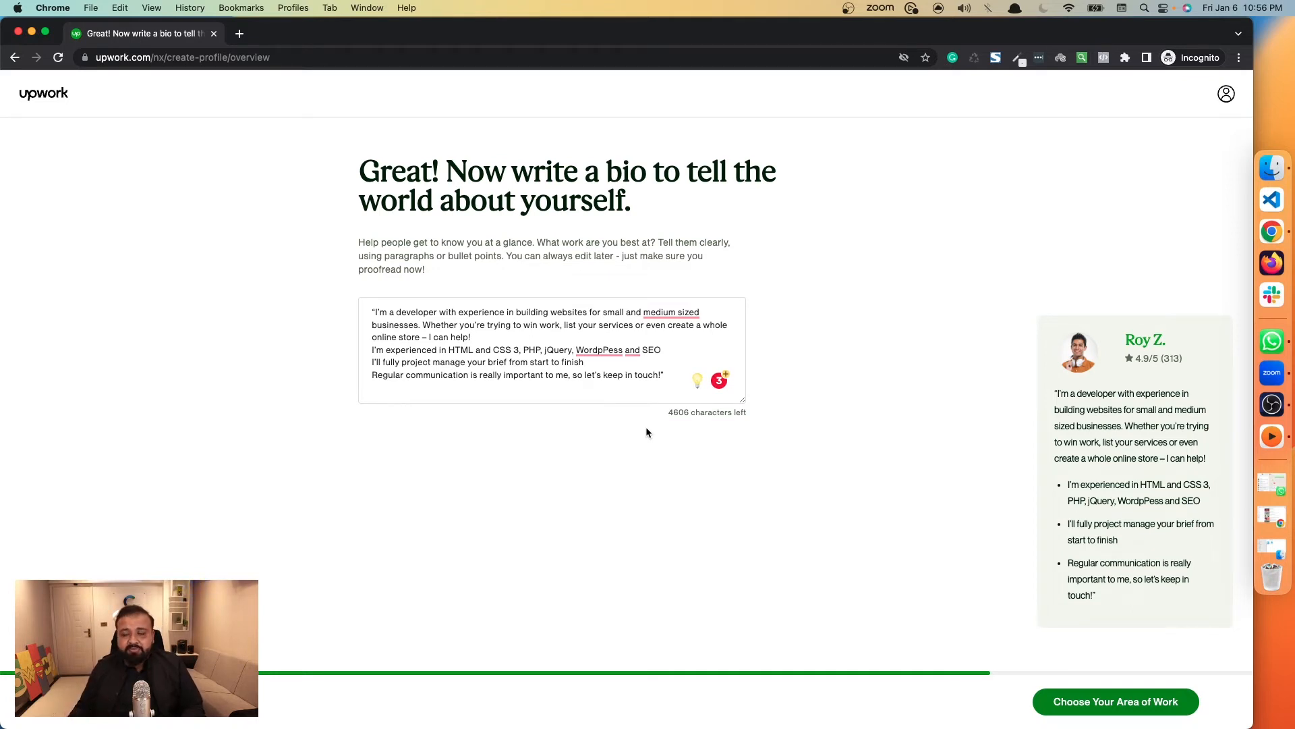
click(1099, 702)
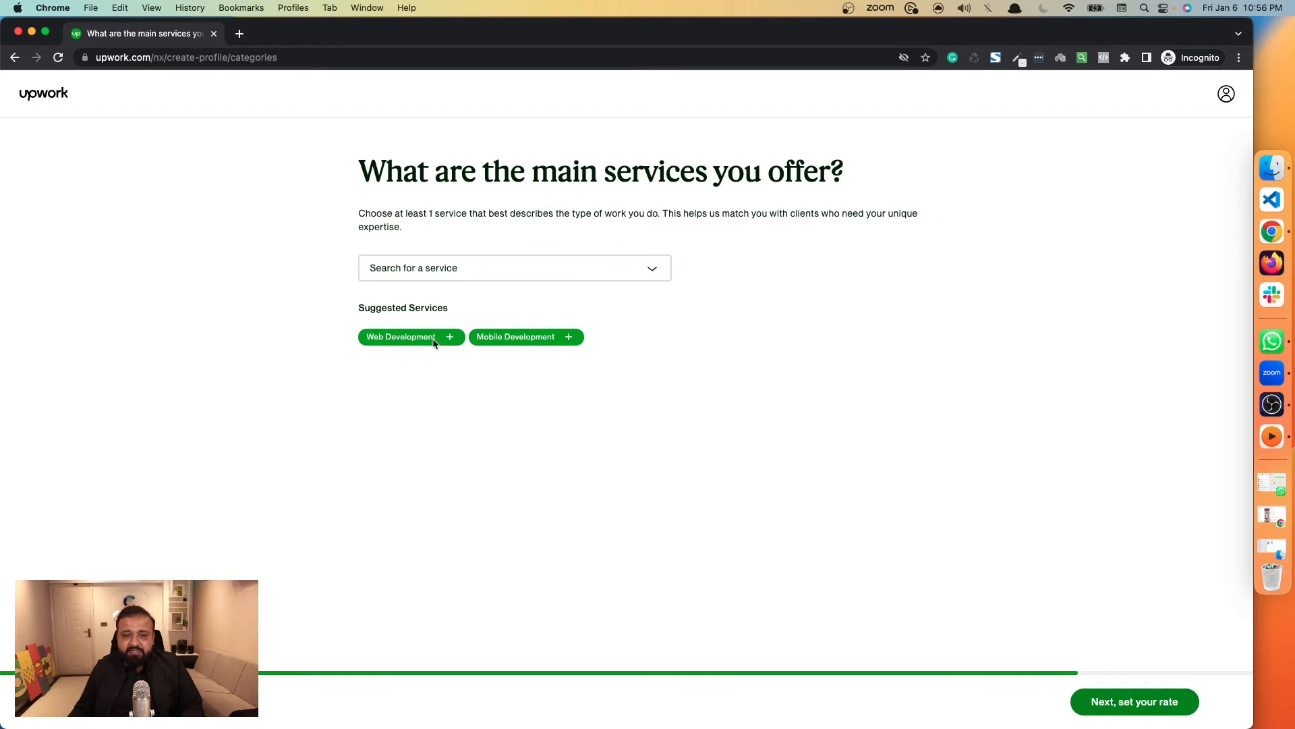
Choose Web & Mobile Design and Web Development from the Web, Mobile & Software Dev category as the main services.
click(538, 270)
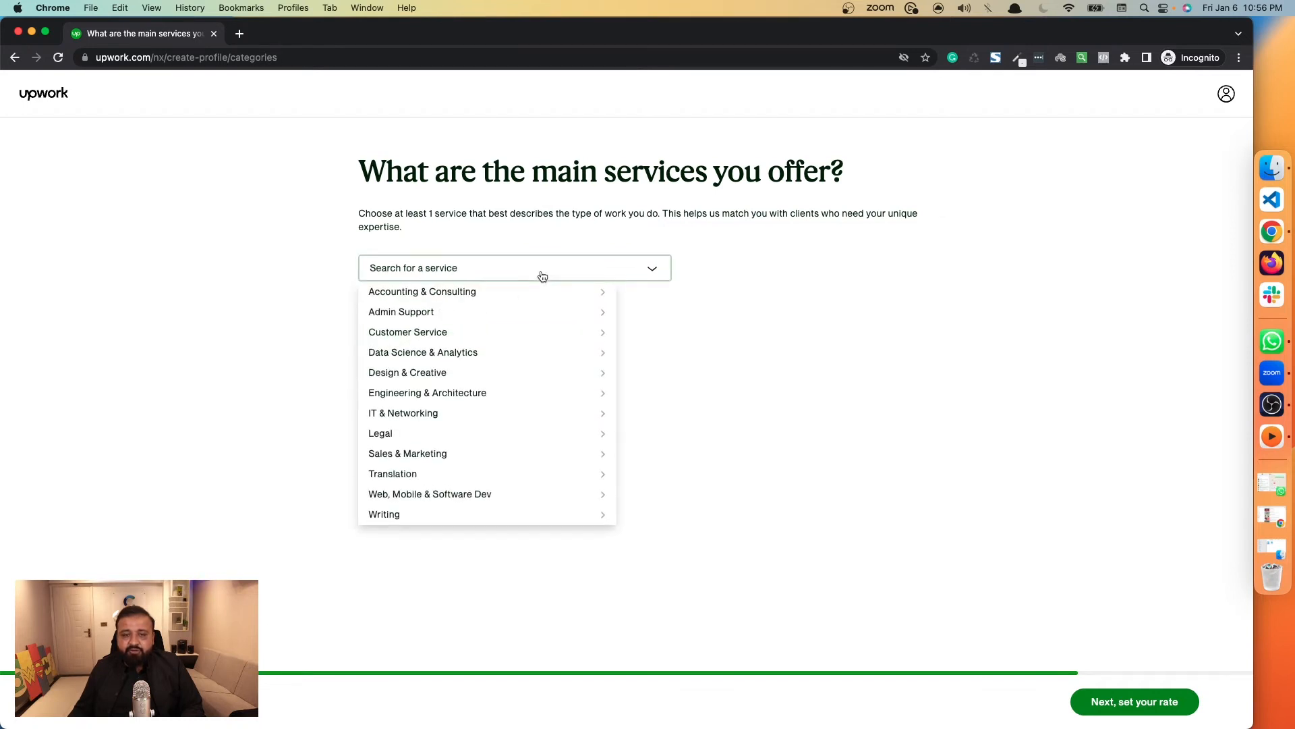
click(538, 270)
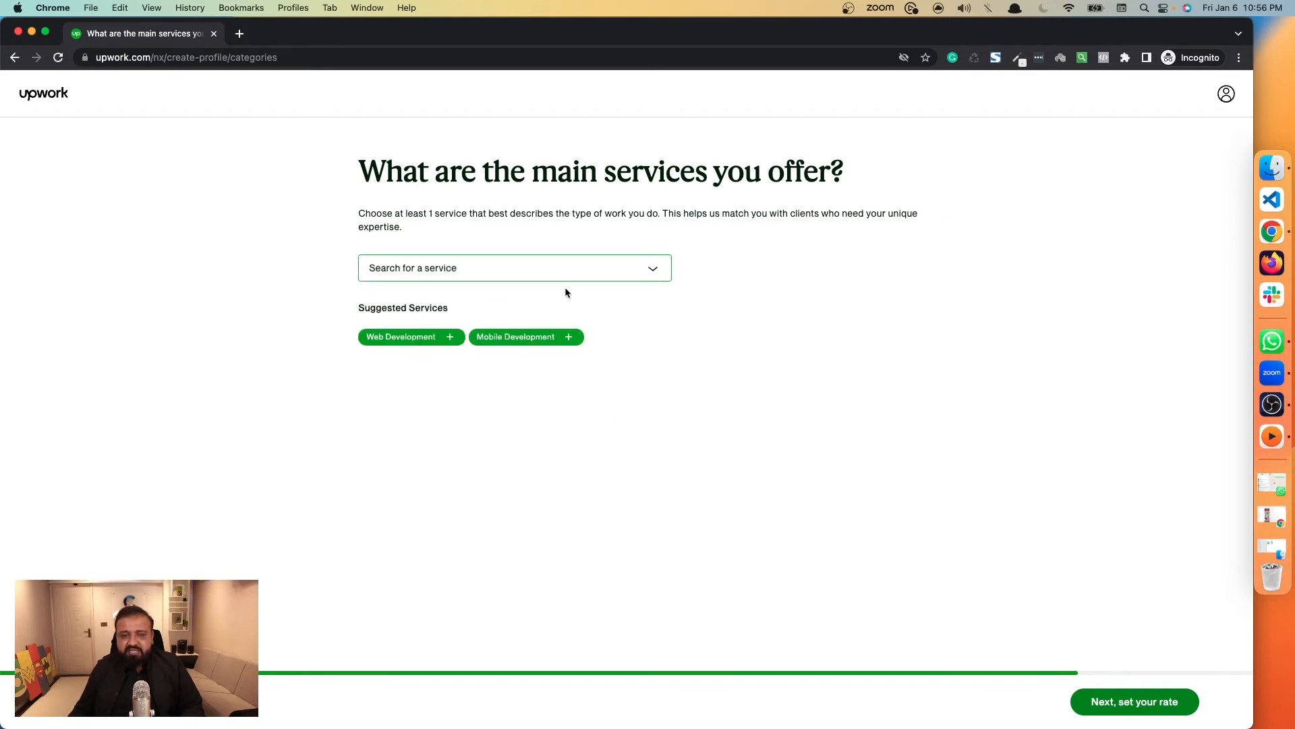
click(529, 273)
mouse_move(481, 423)
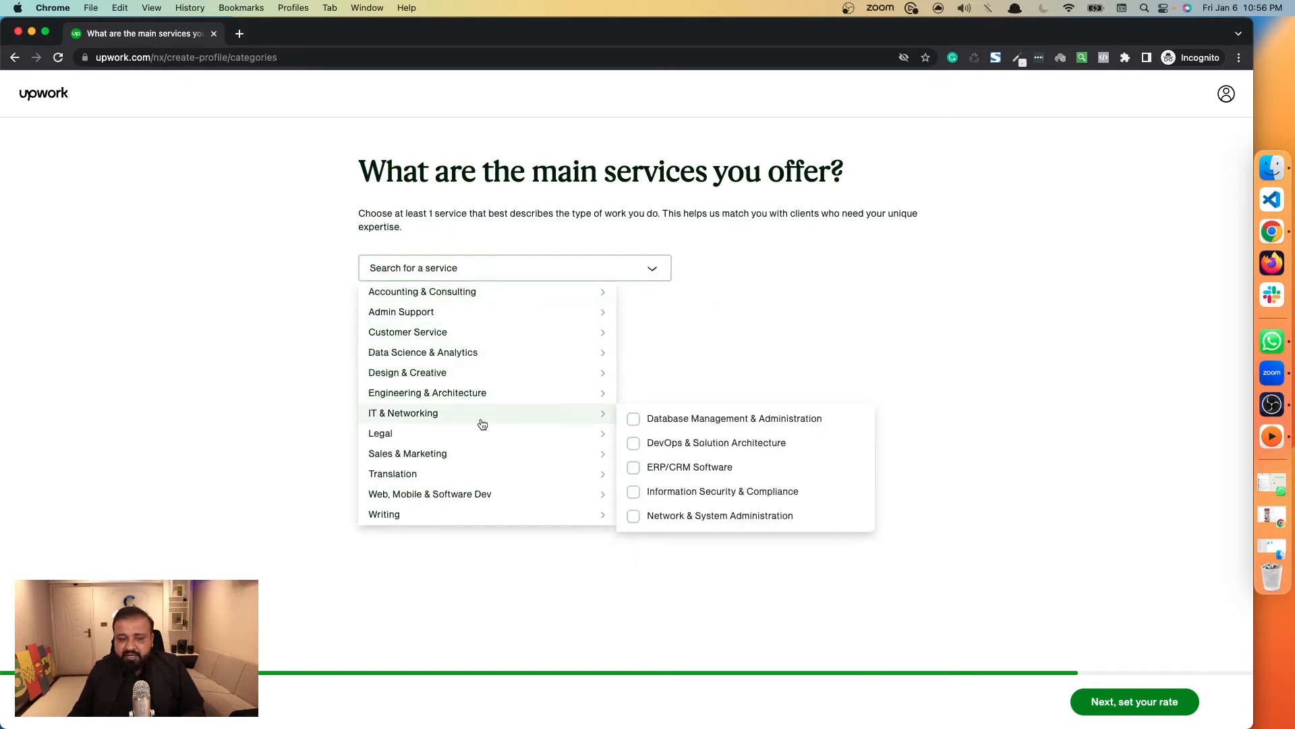
mouse_move(479, 500)
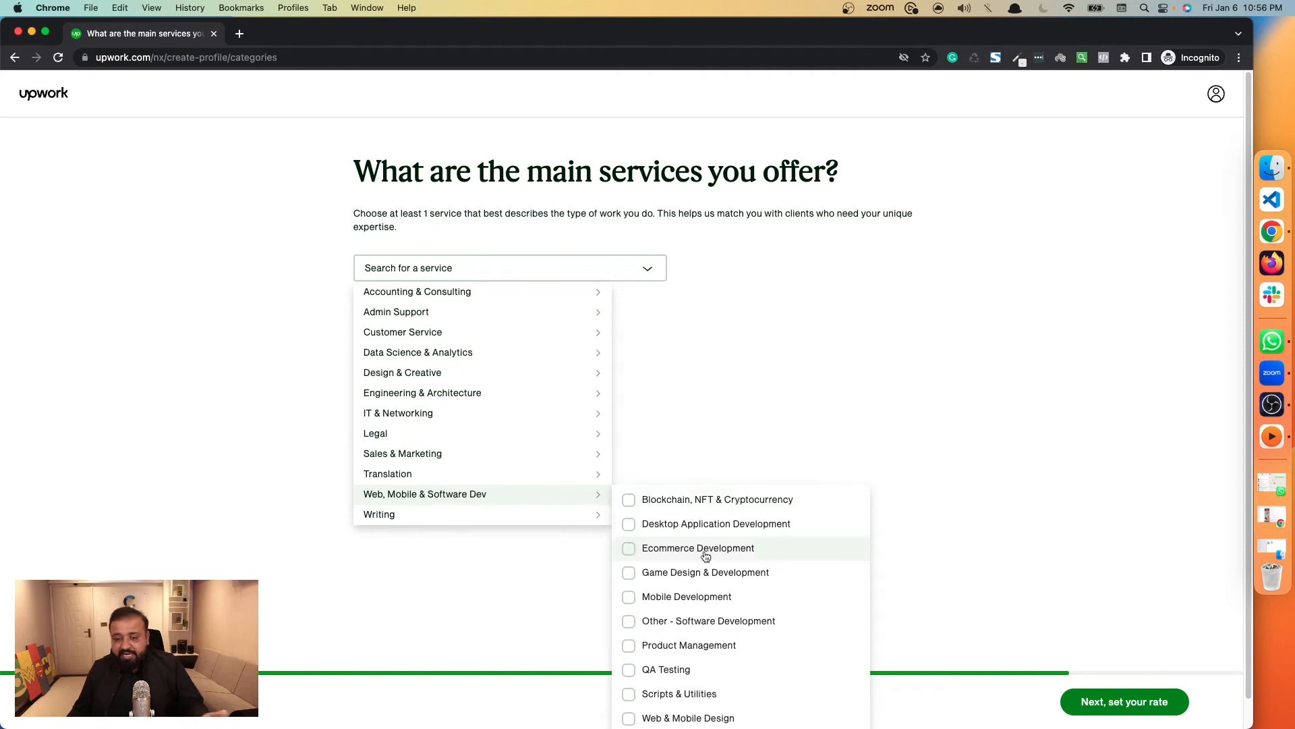
scroll(712, 573, down, 1)
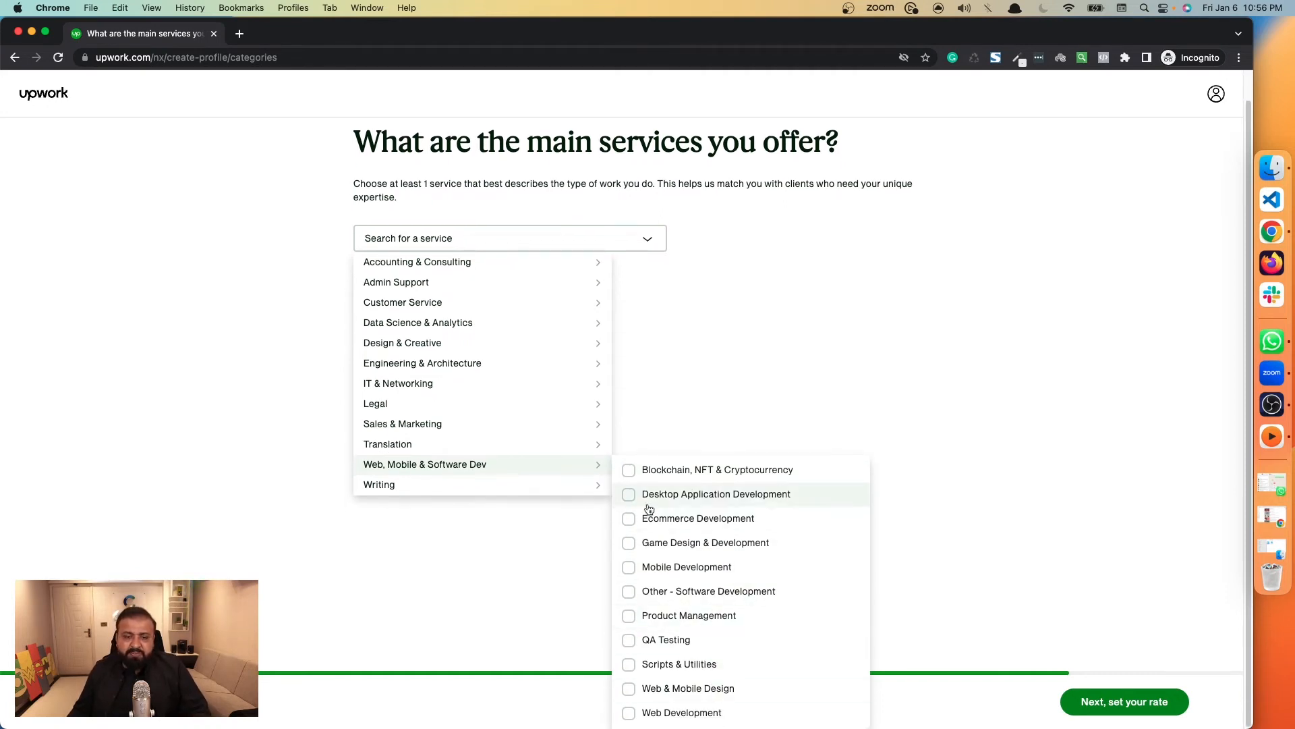
click(630, 689)
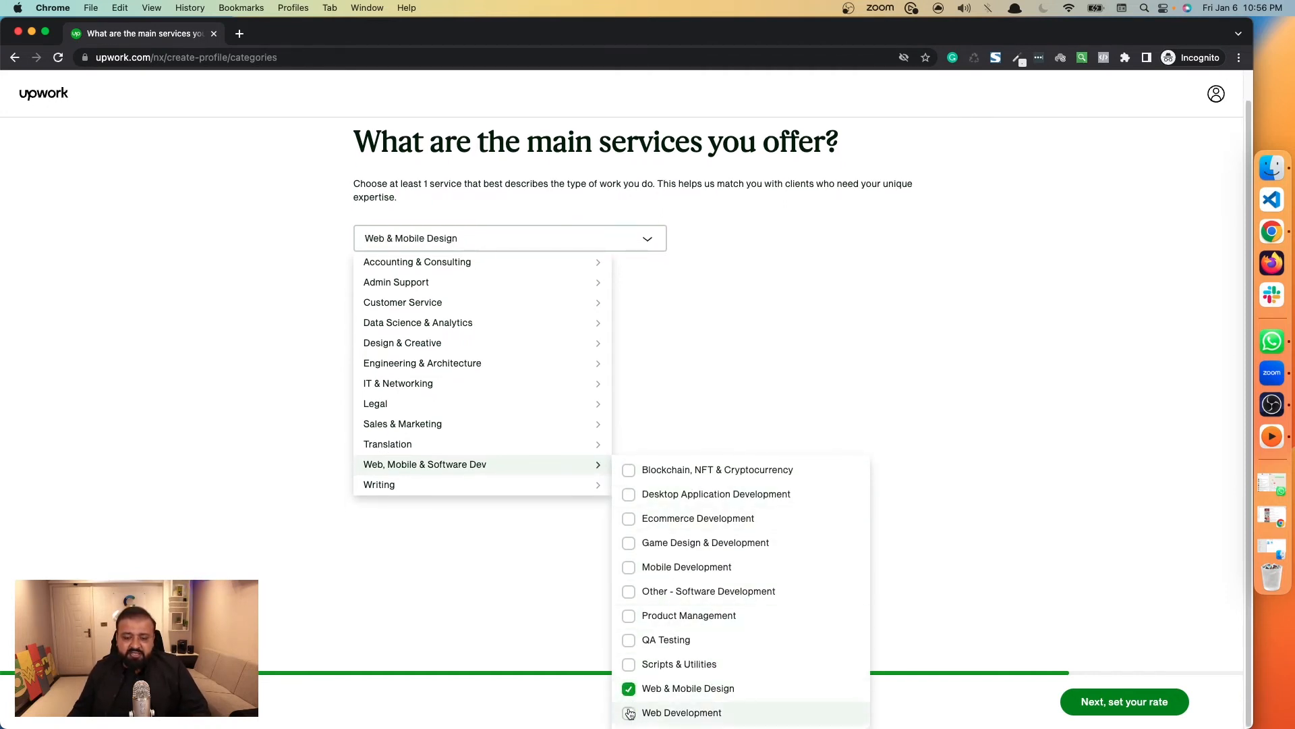
click(630, 712)
Look through the other service categories and continue to the hourly rate page.
scroll(557, 469, up, 1)
mouse_move(485, 333)
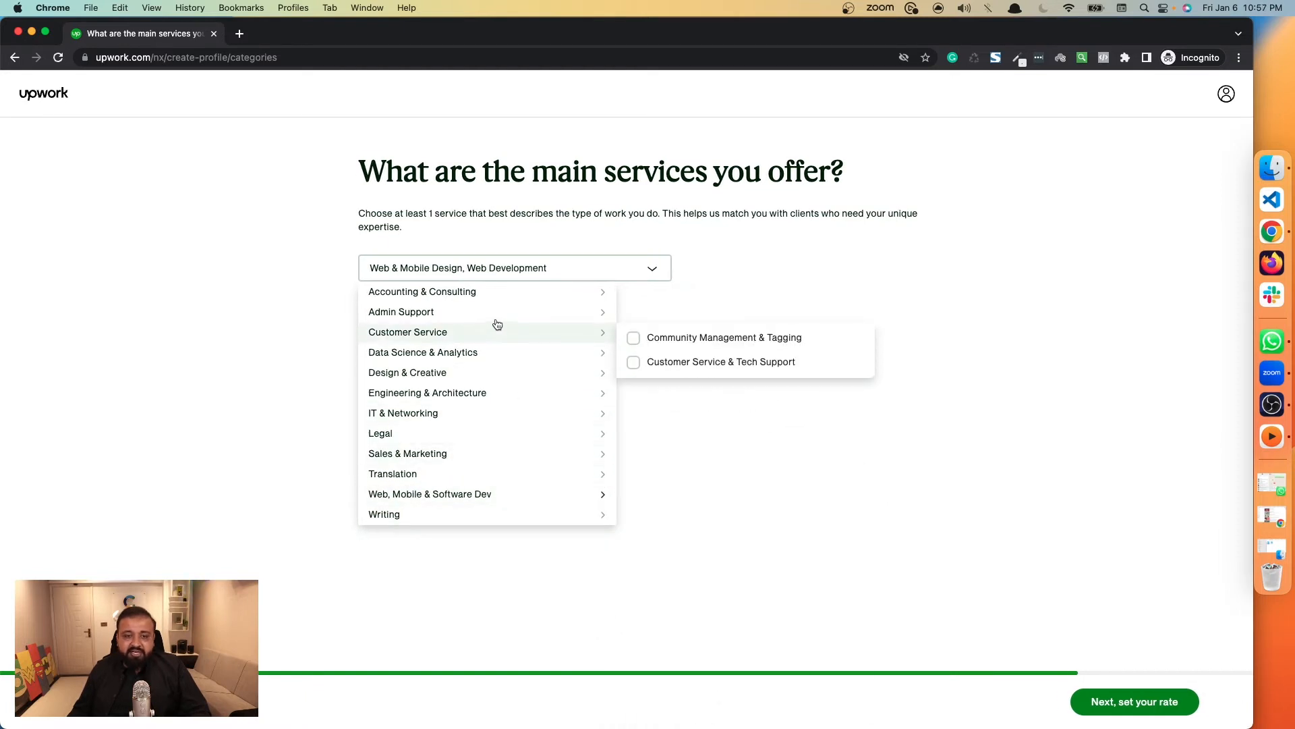
mouse_move(498, 321)
mouse_move(495, 353)
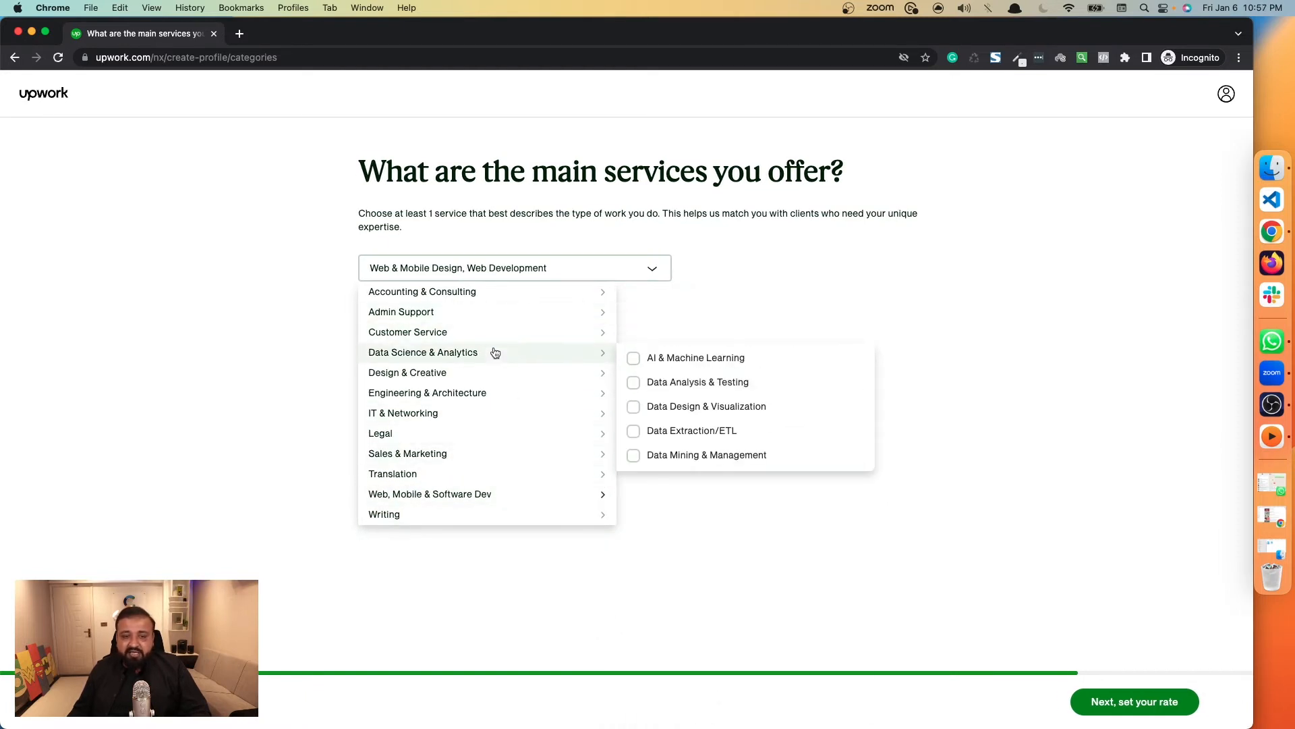
mouse_move(573, 379)
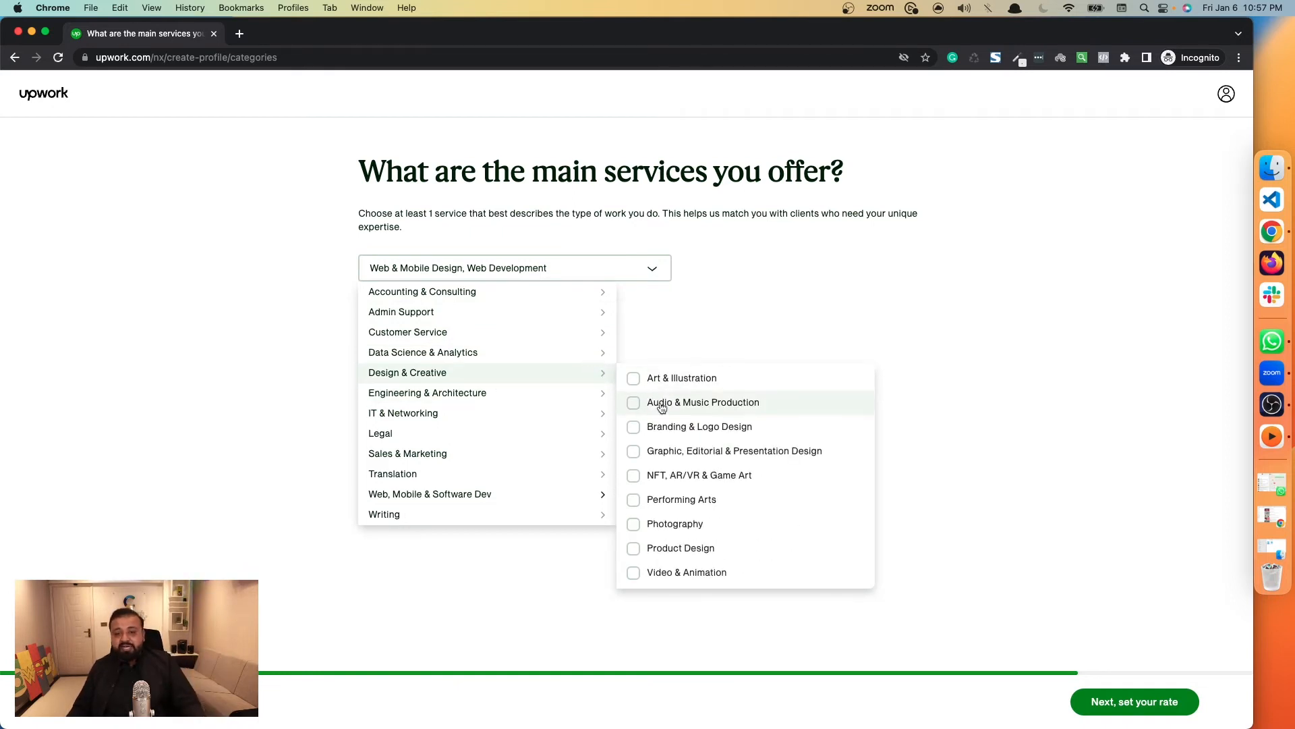
click(1095, 663)
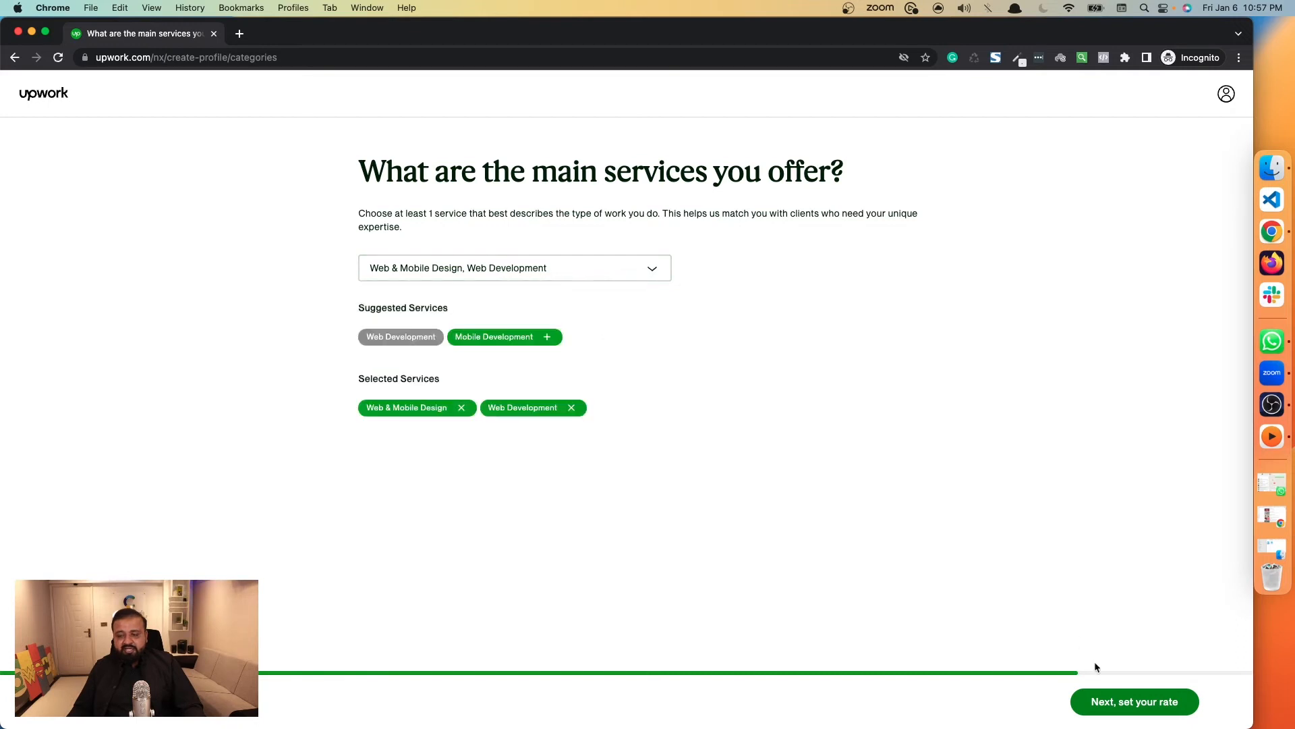
click(1107, 701)
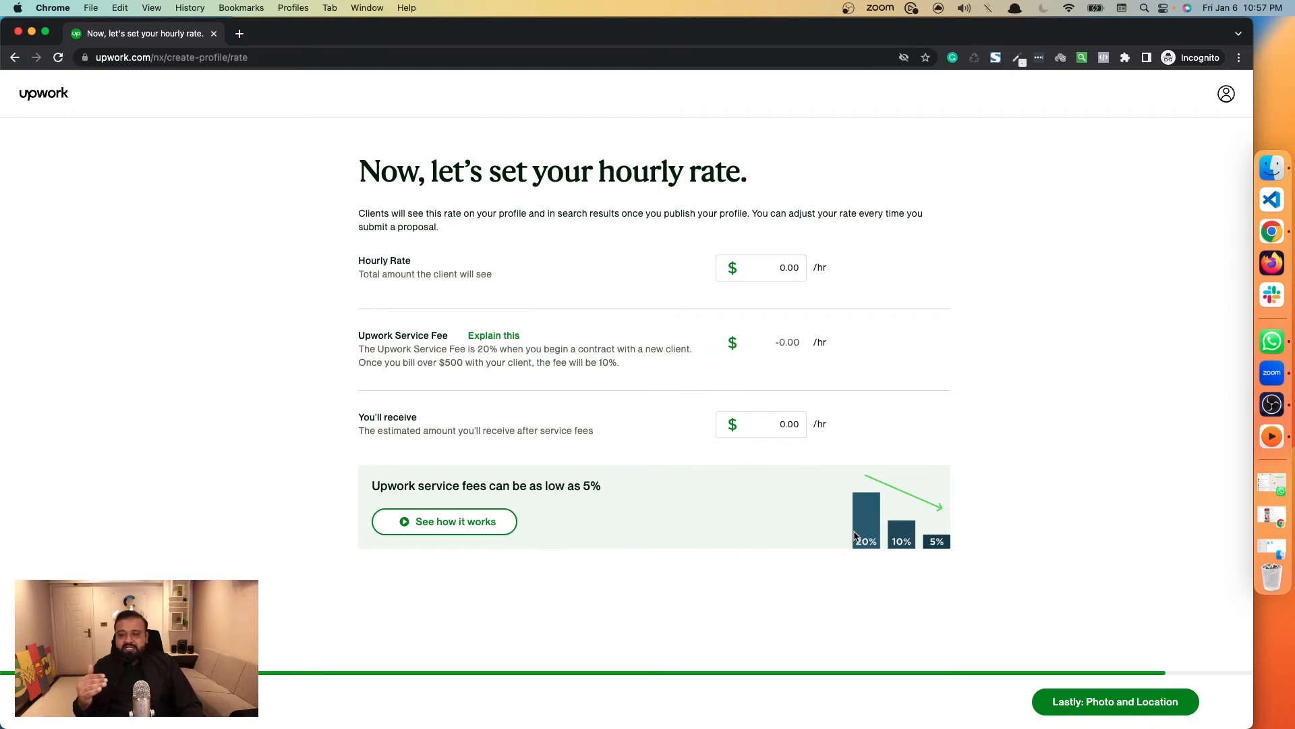
Set the hourly rate to $30.00 and review the resulting Upwork service fee.
click(774, 273)
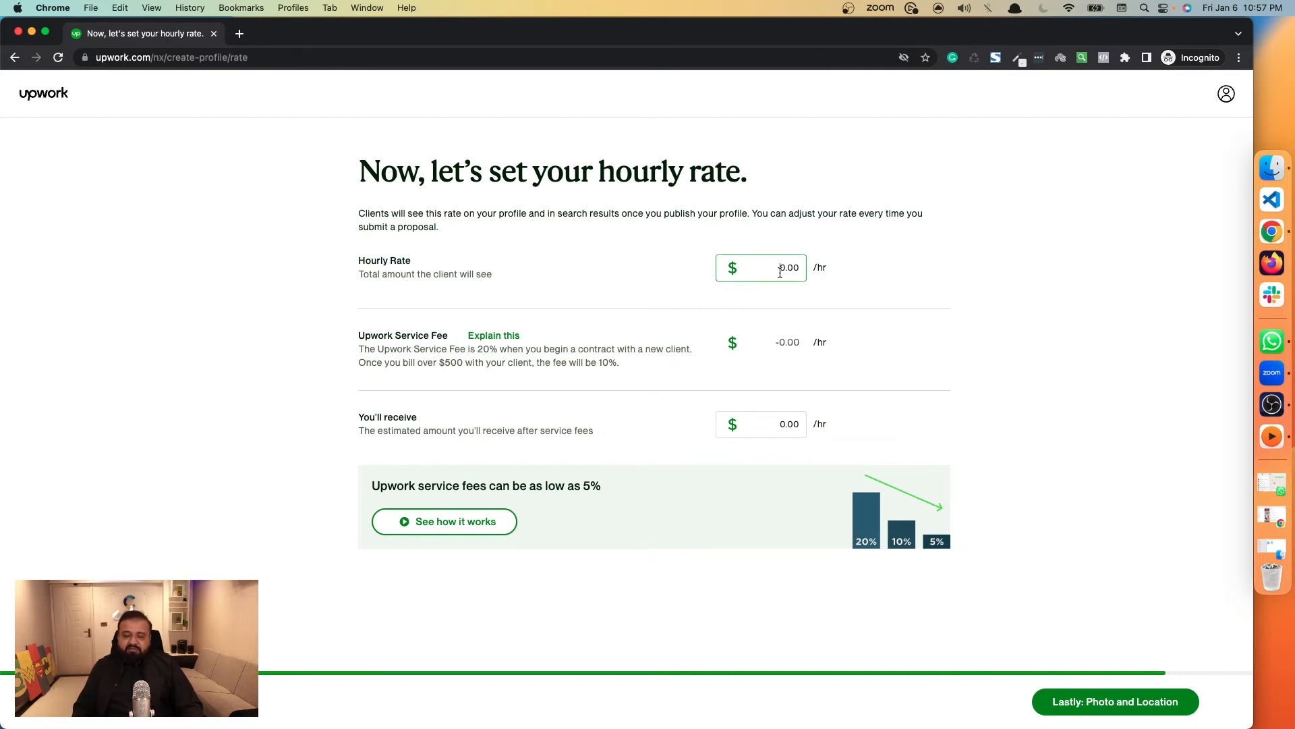
text(30)
click(782, 290)
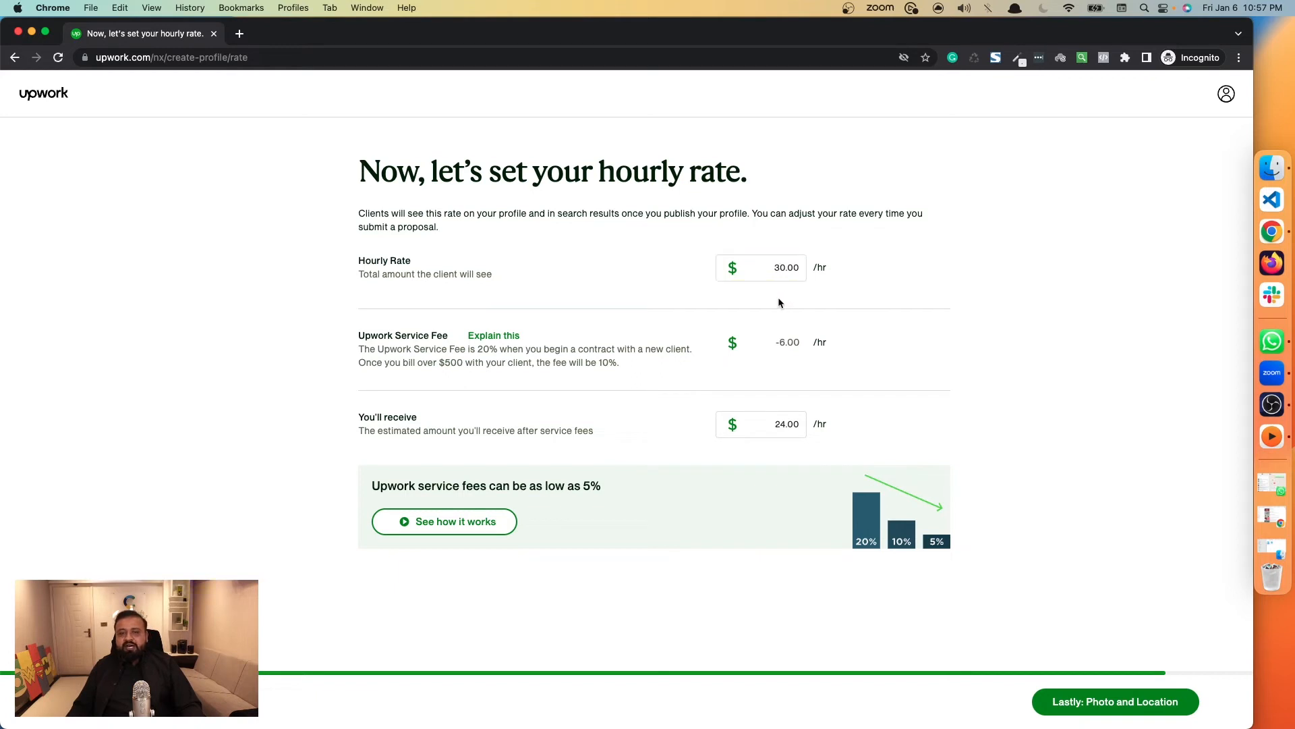
click(783, 267)
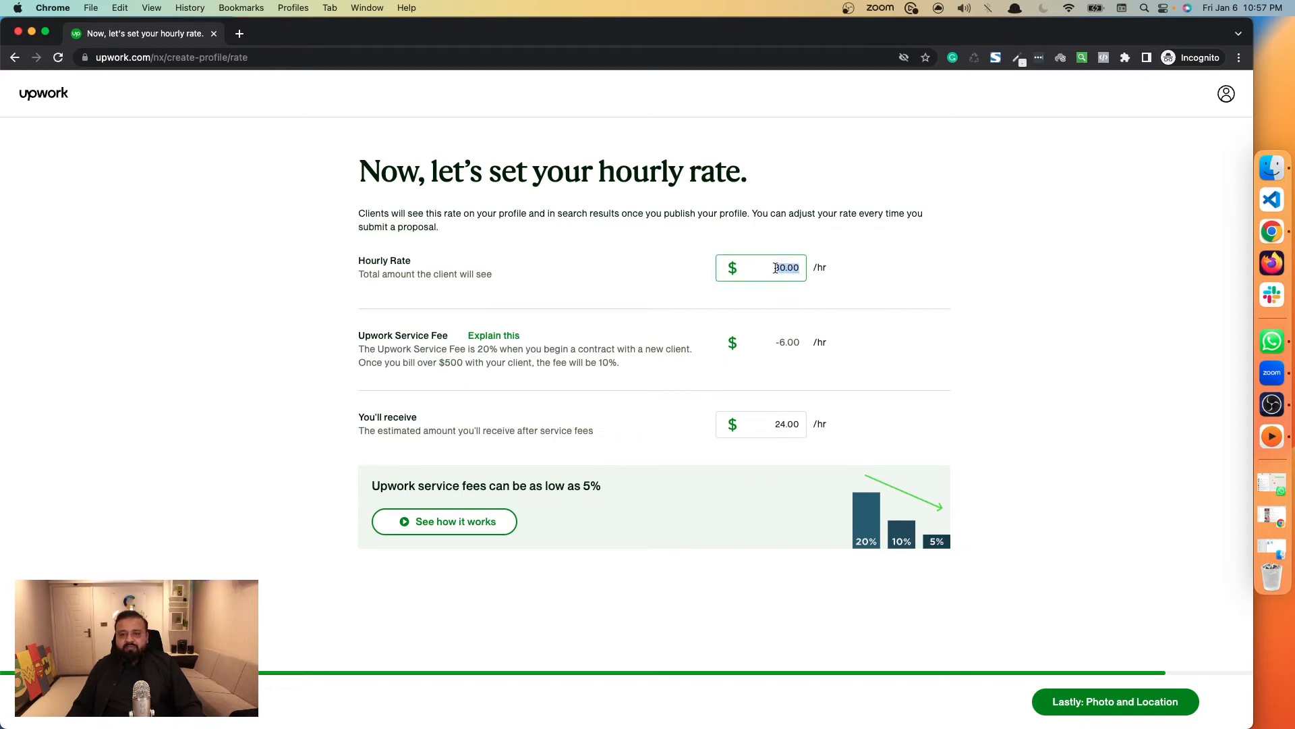
click(782, 297)
drag(780, 346, 795, 345)
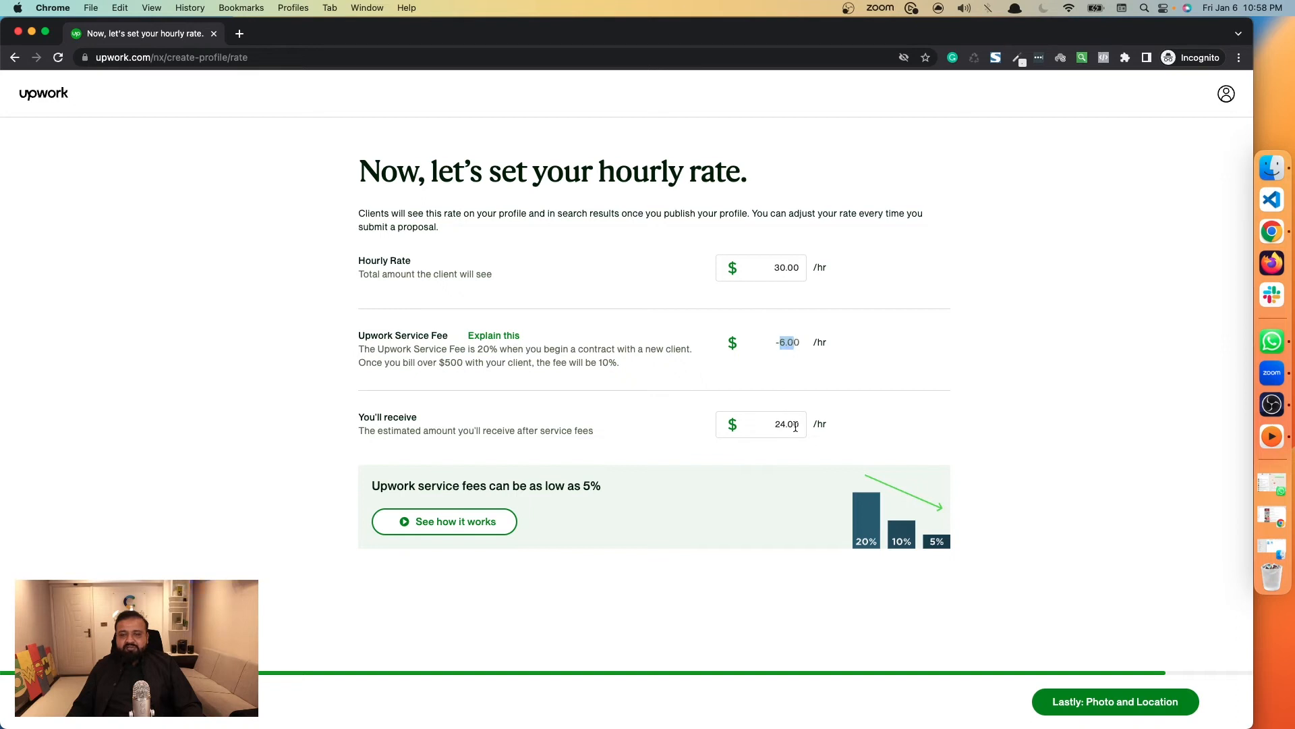
click(772, 587)
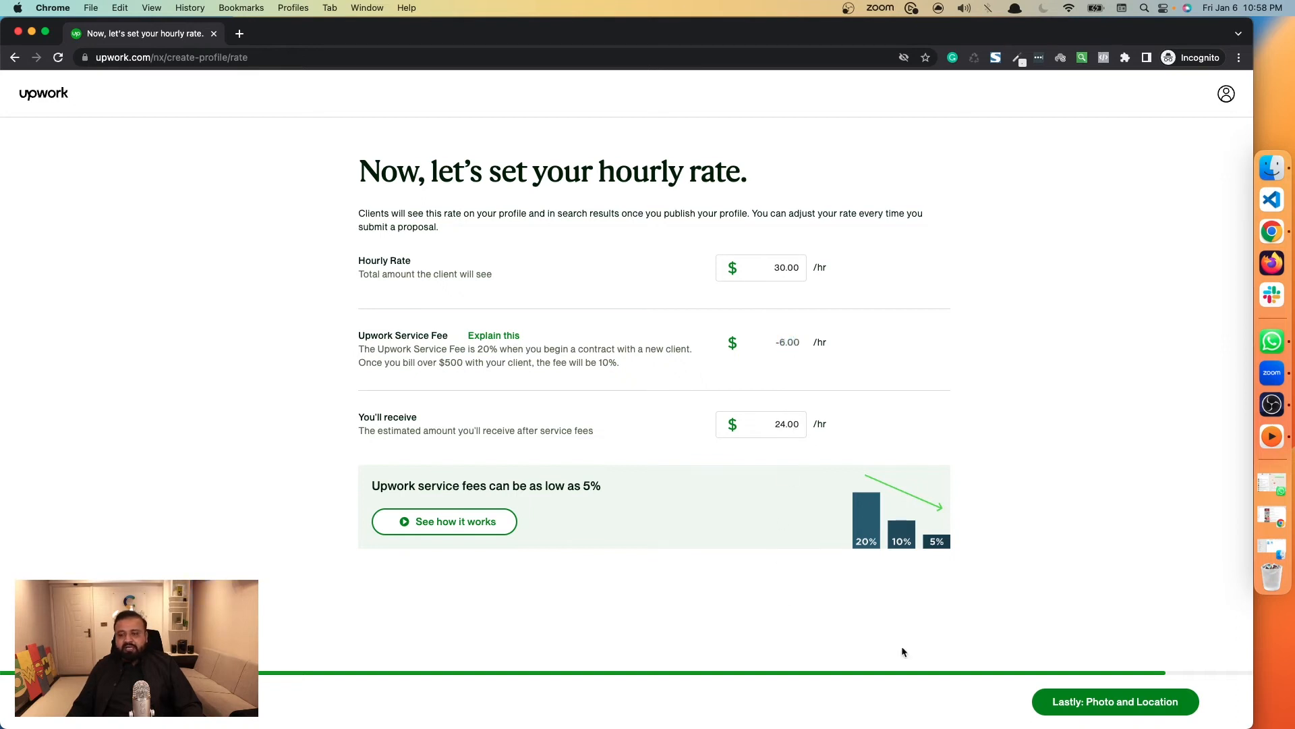
Continue to the photo and location page, look over its address and phone fields, and try to proceed to the profile check.
click(1064, 705)
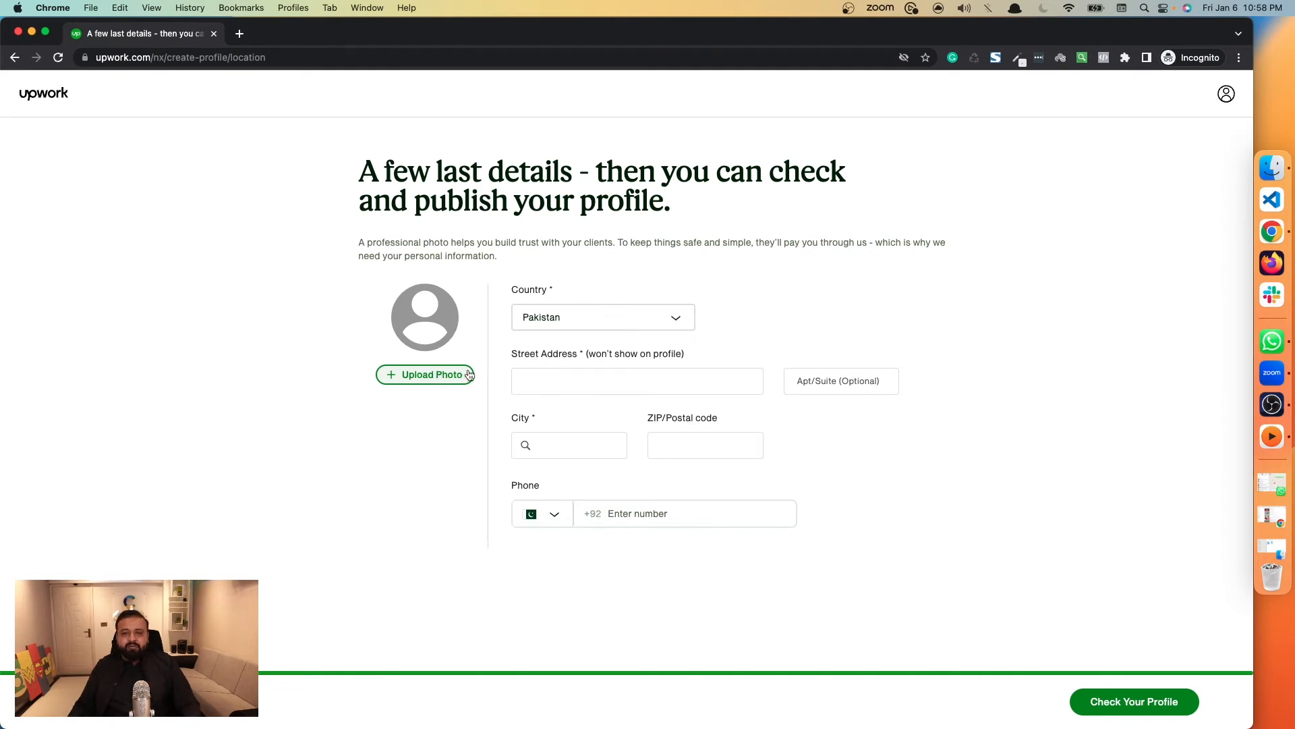
click(580, 378)
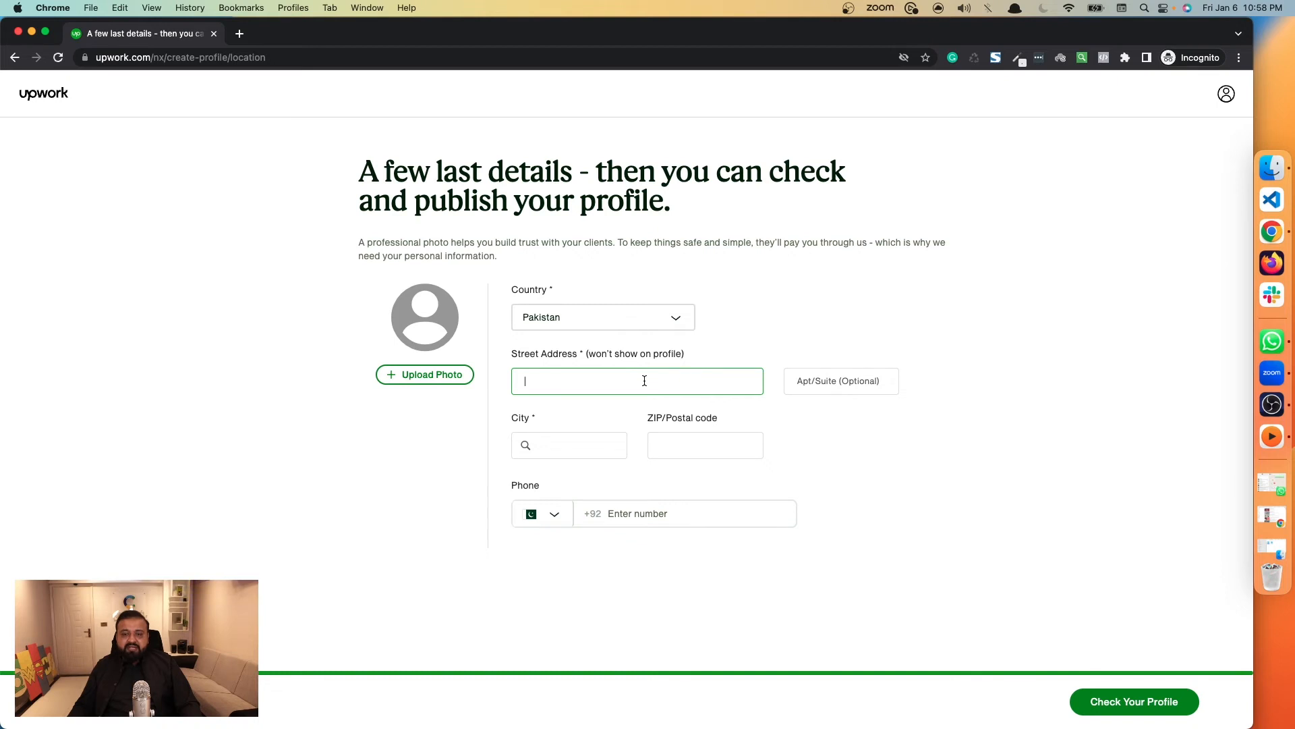
click(572, 447)
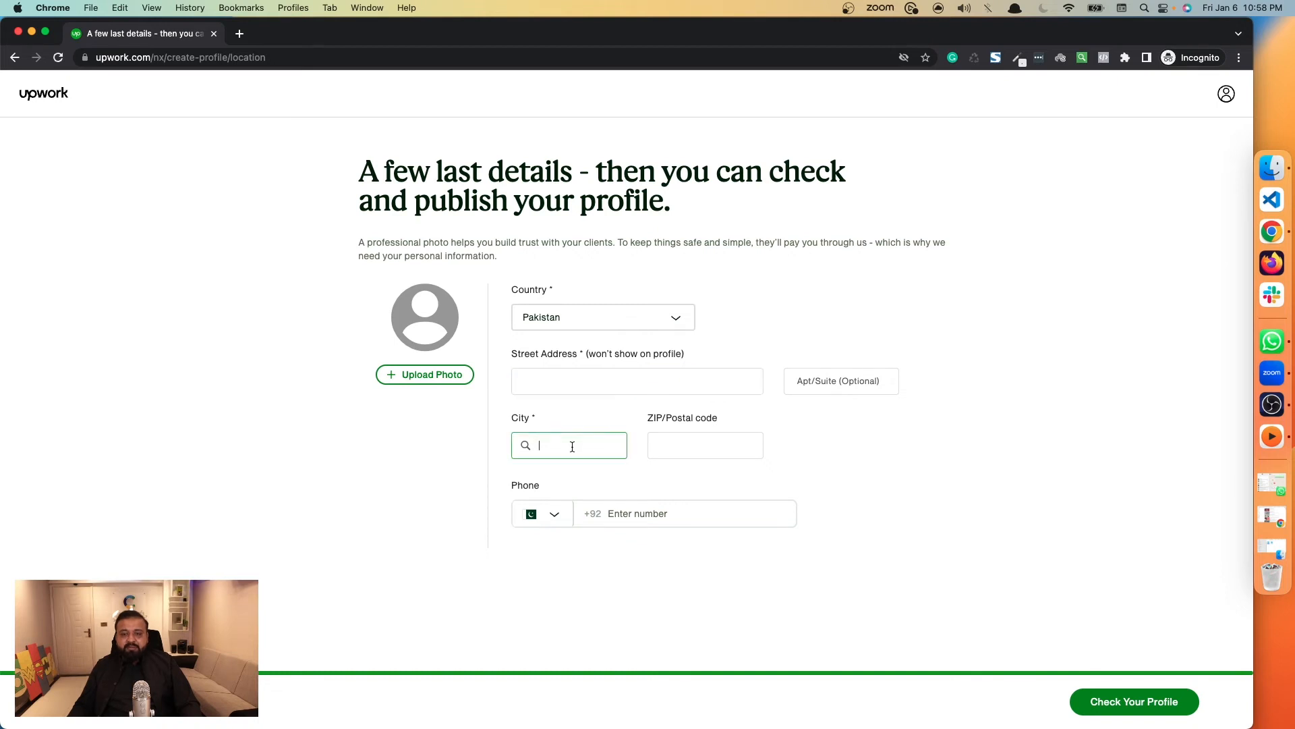
click(670, 439)
click(607, 453)
click(611, 513)
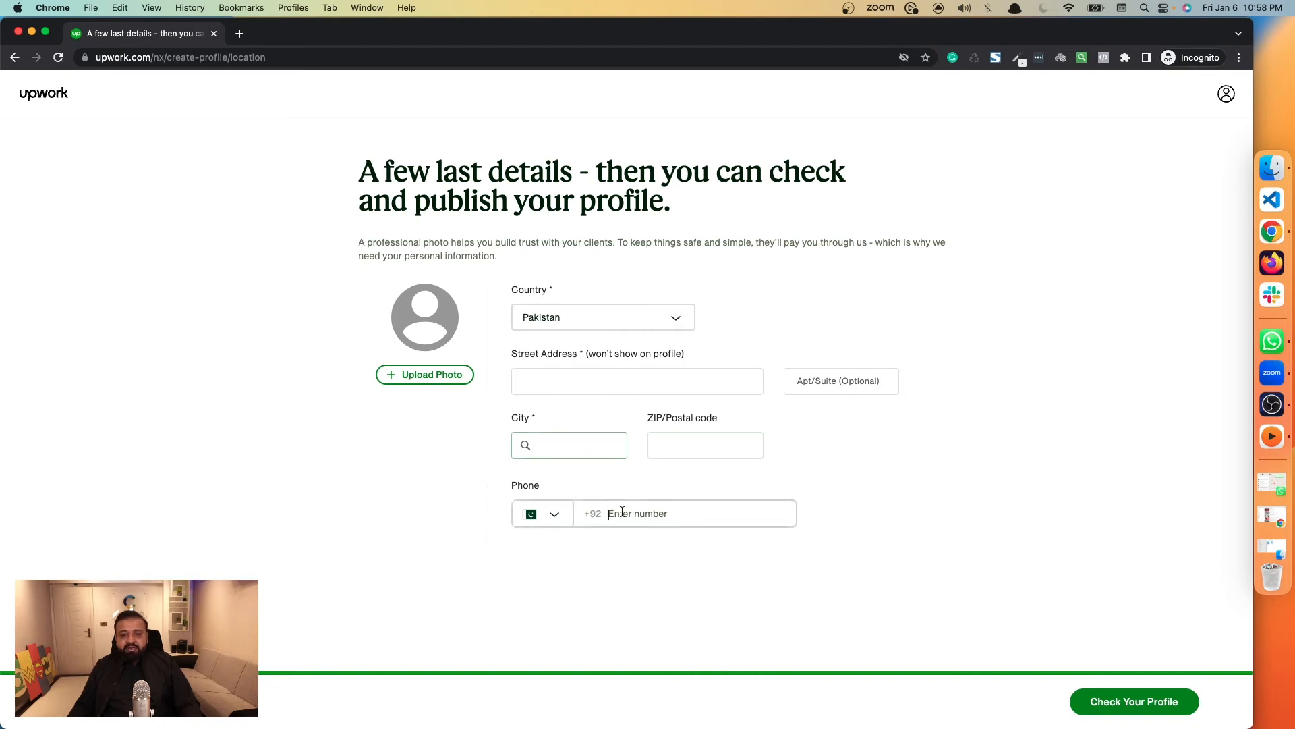
click(1091, 709)
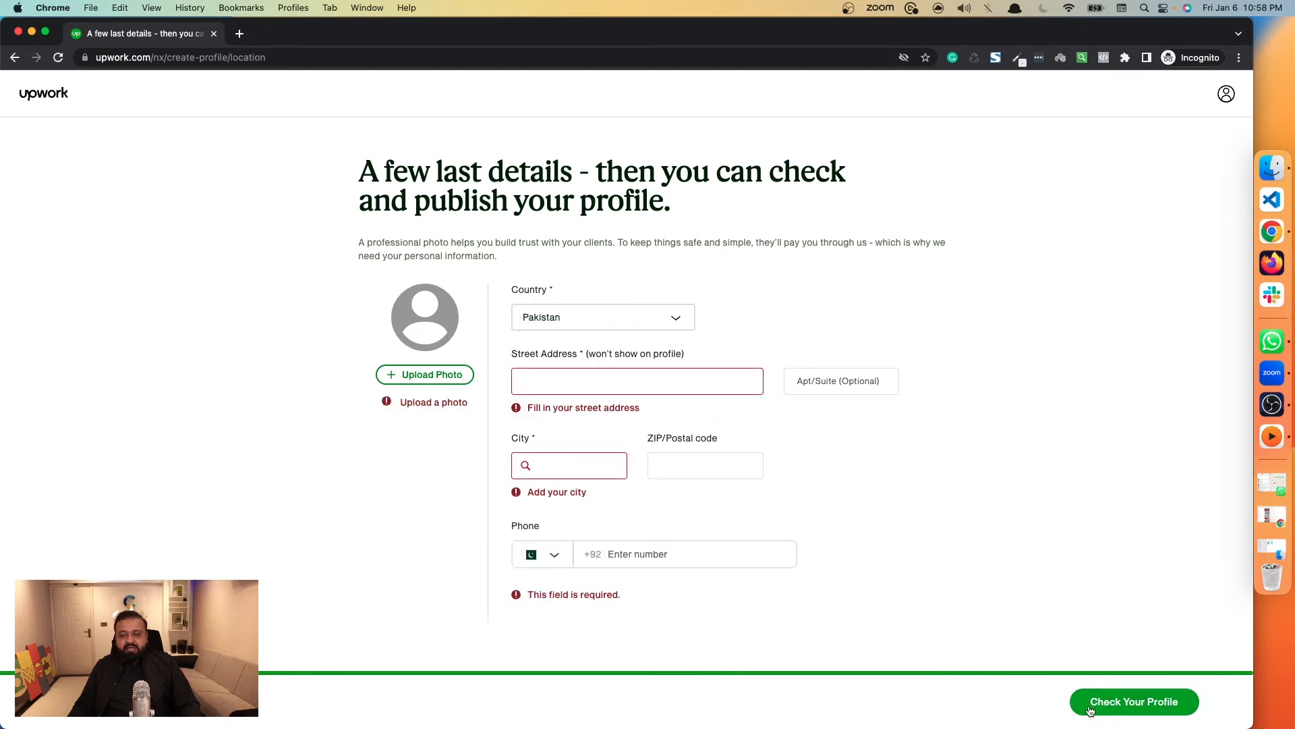
Enter the street address in the location details and select Islamabad as the city.
click(602, 387)
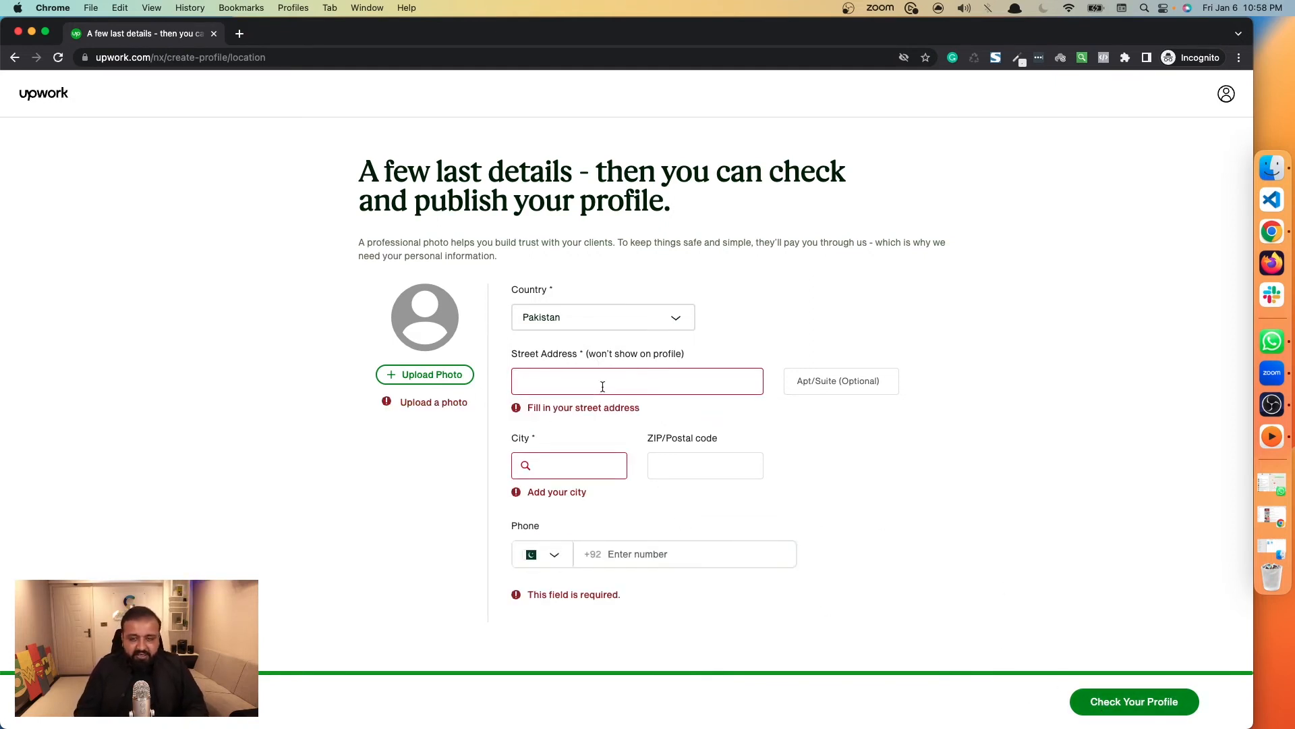
text(Islamabad)
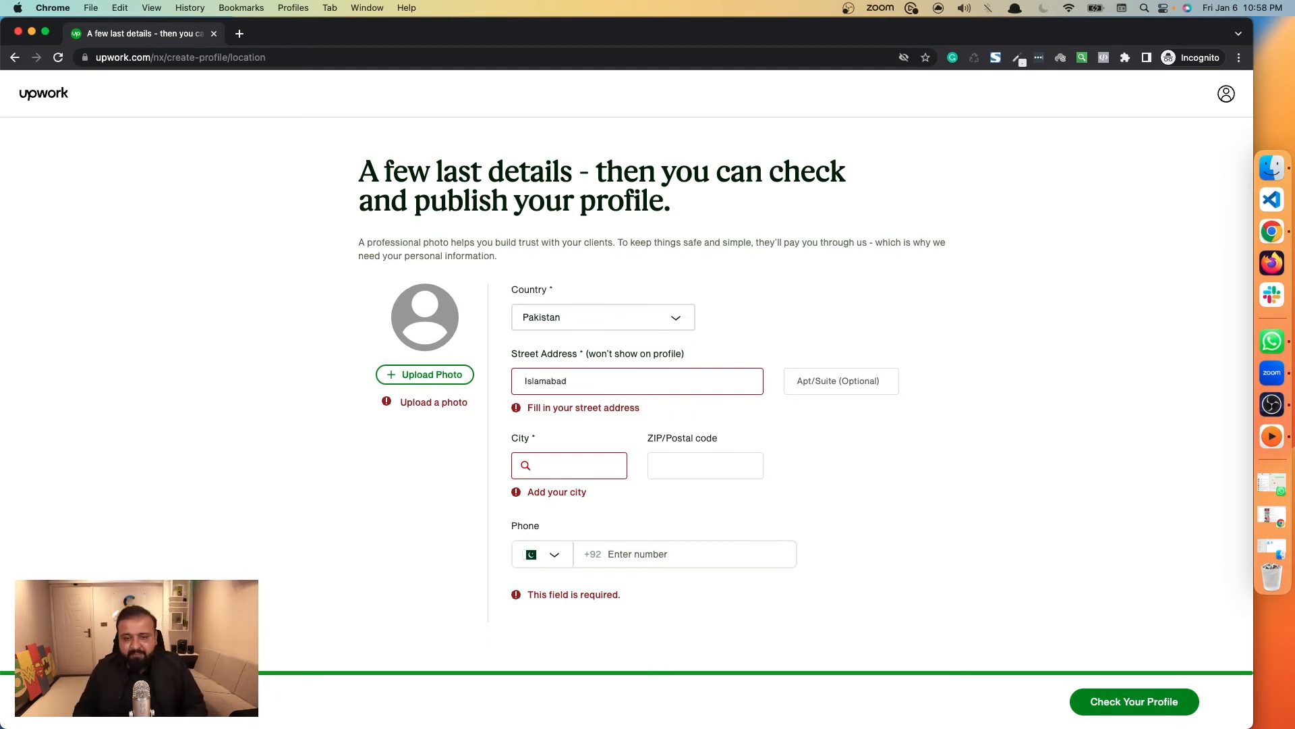
double_click(551, 389)
click(520, 384)
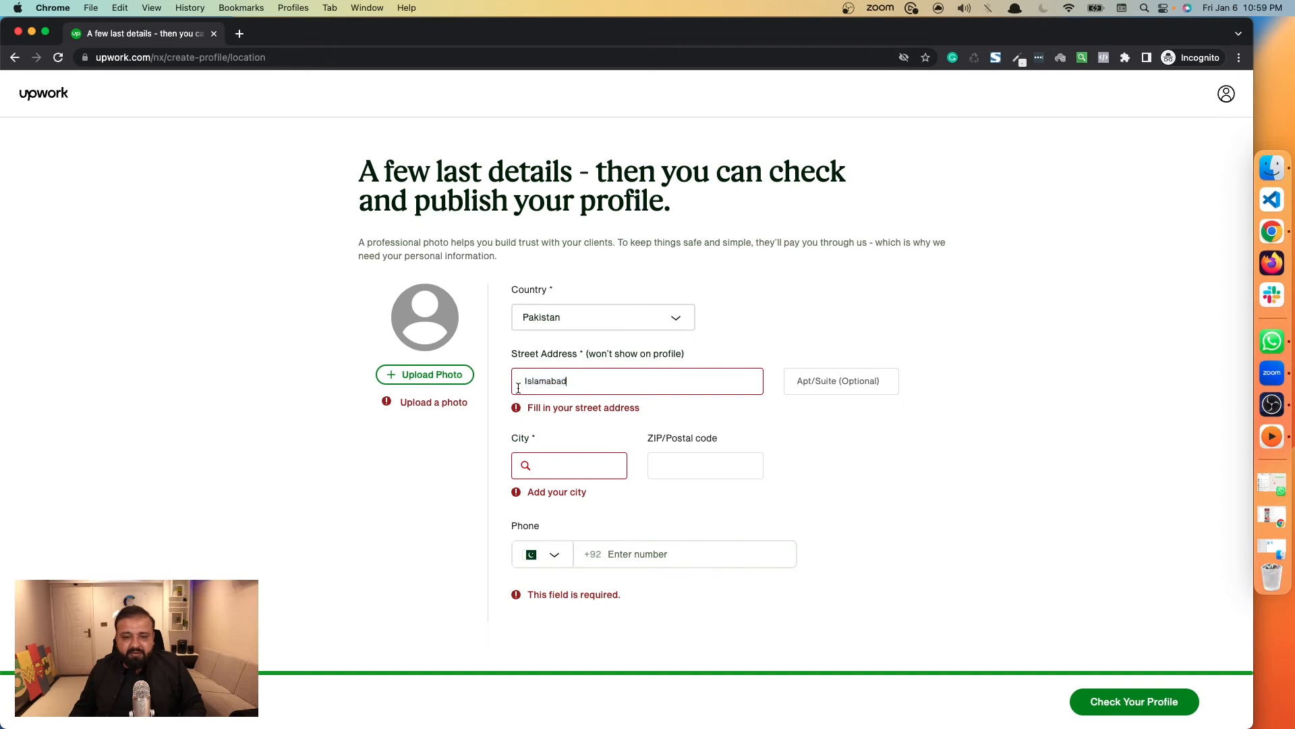
text(test)
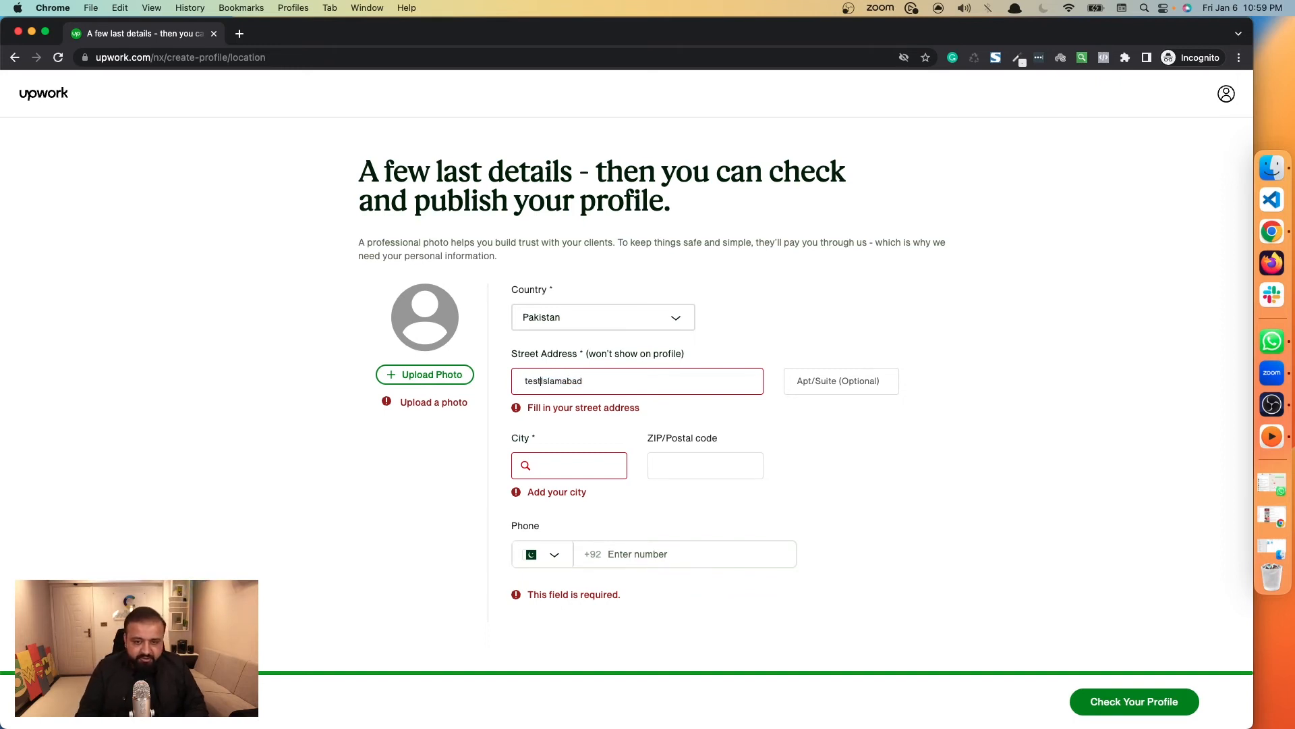
text(,)
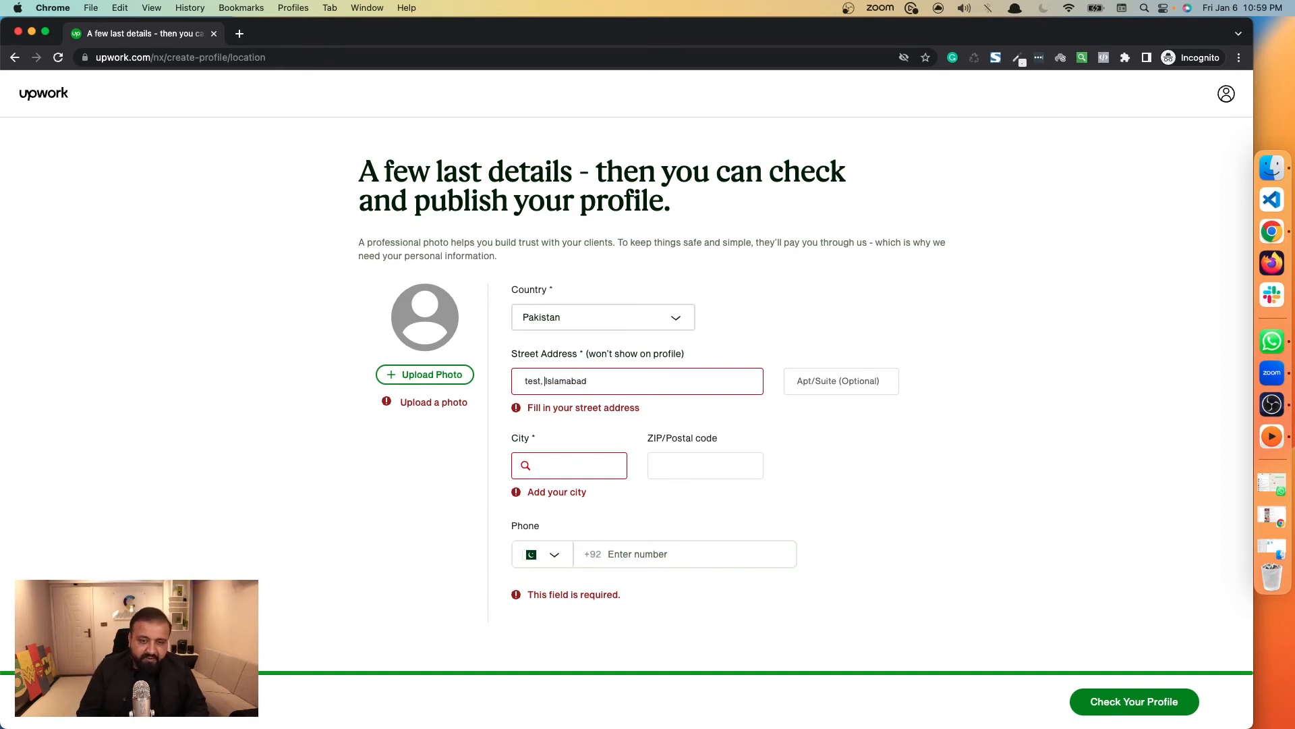
click(549, 464)
text(Is)
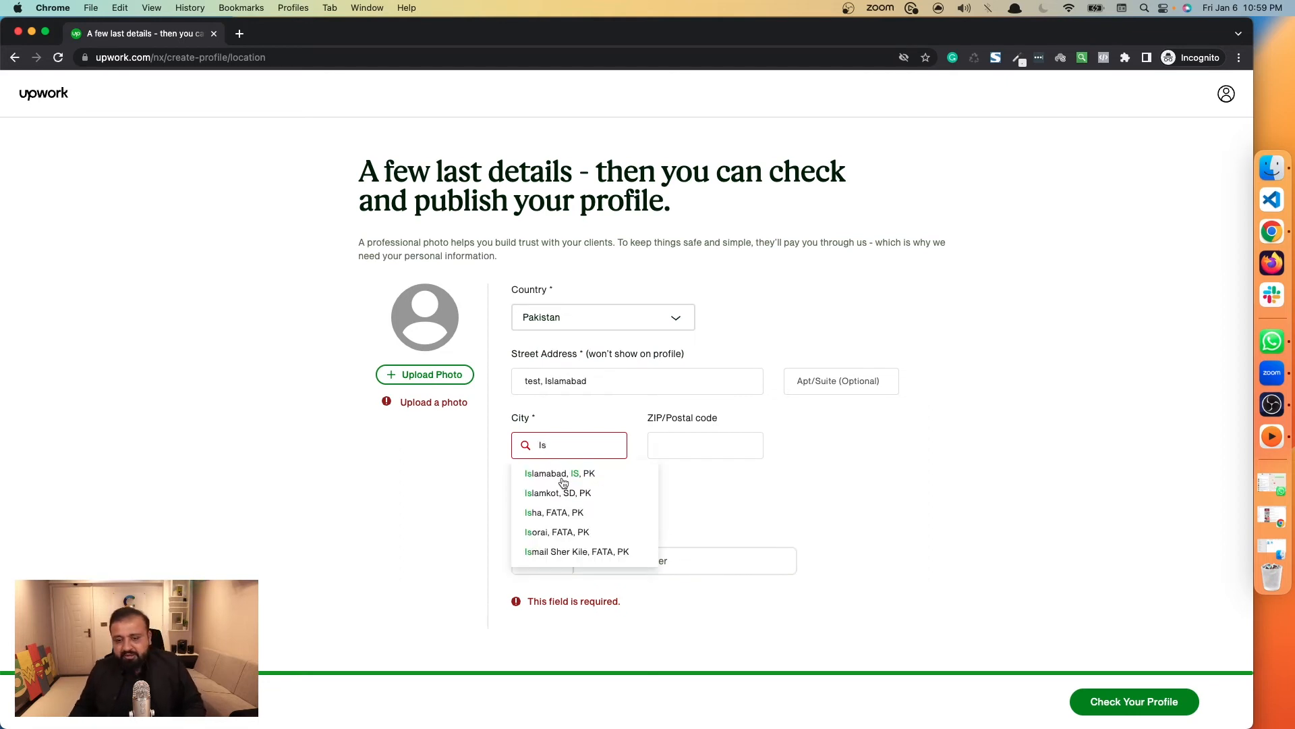
click(564, 476)
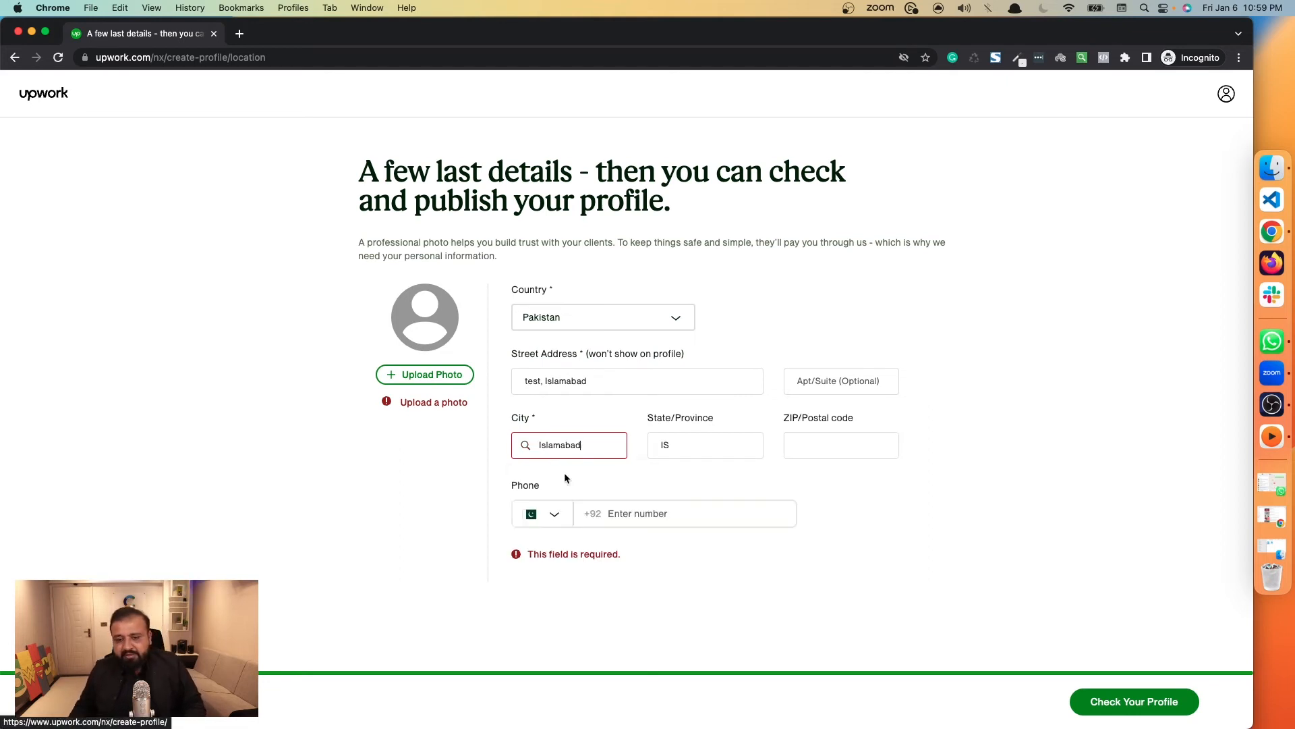
Fill in the ZIP/Postal code and phone number from the saved autofill entry, removing the phone number's leading zero.
click(837, 456)
click(869, 148)
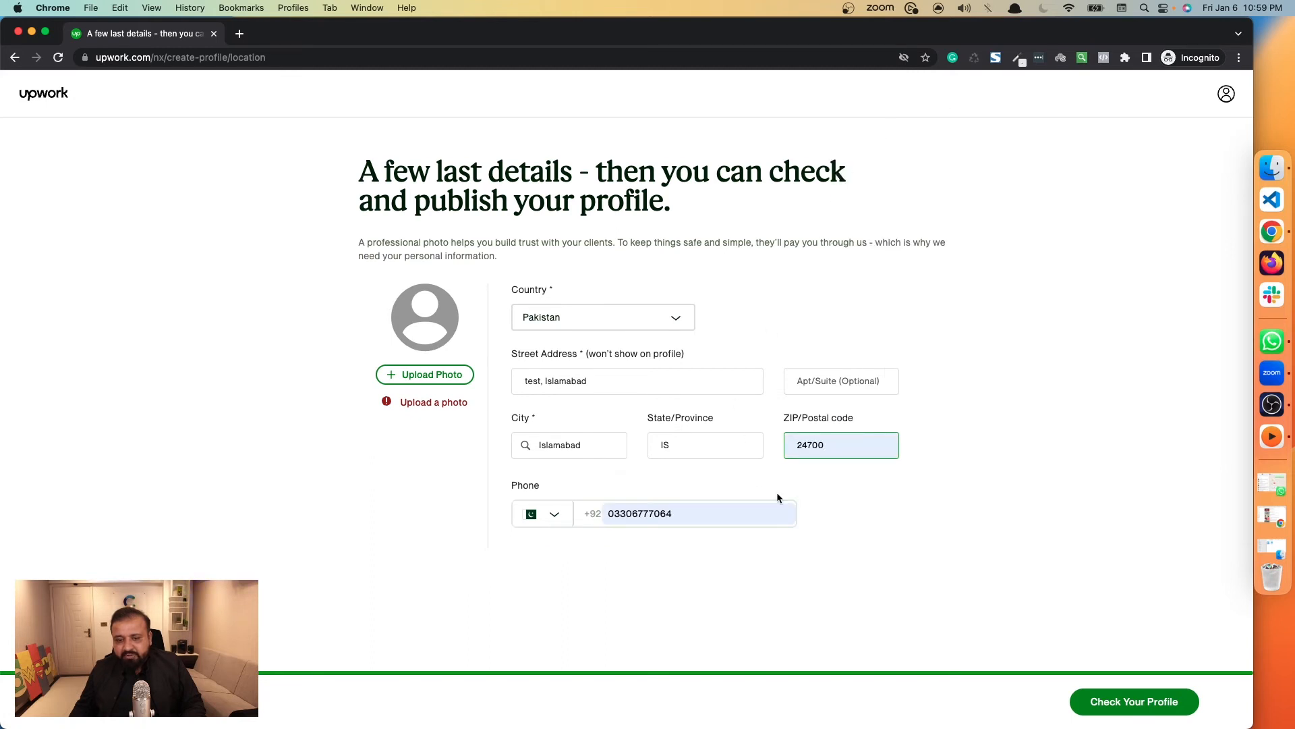
click(612, 513)
key(BackSpace)
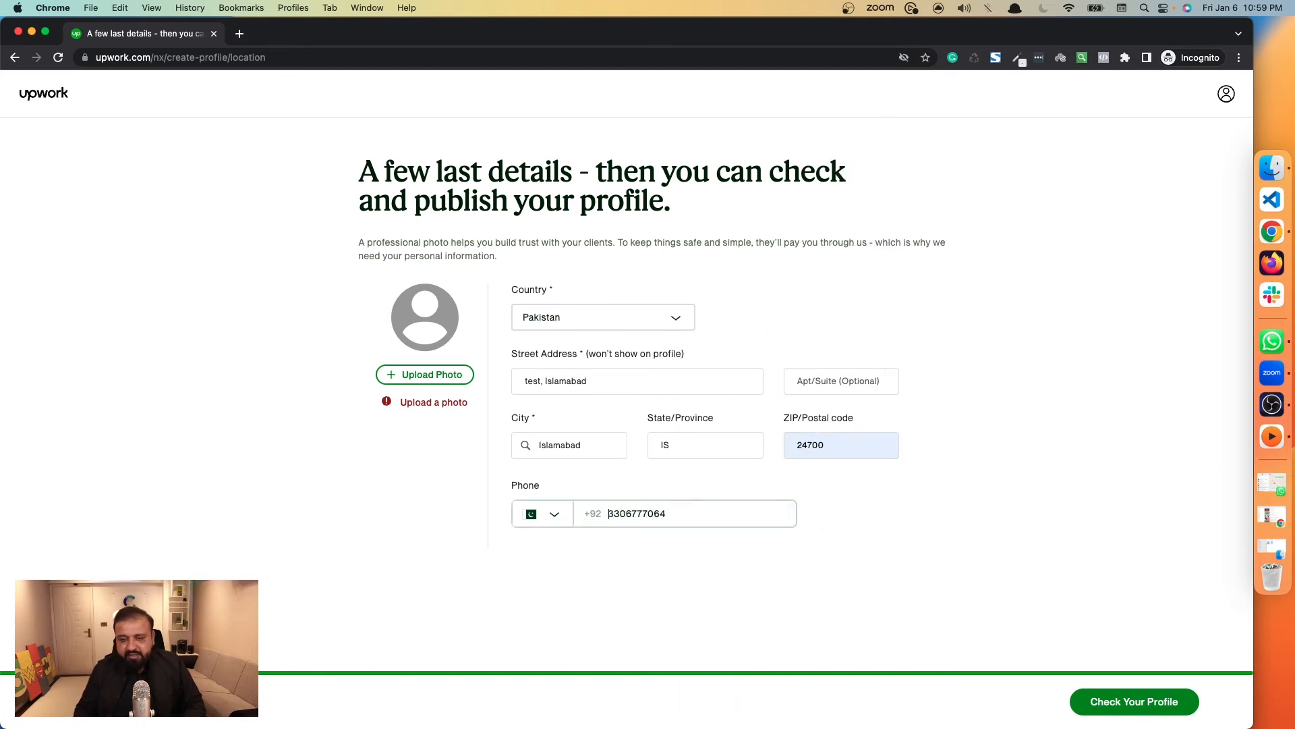
click(719, 557)
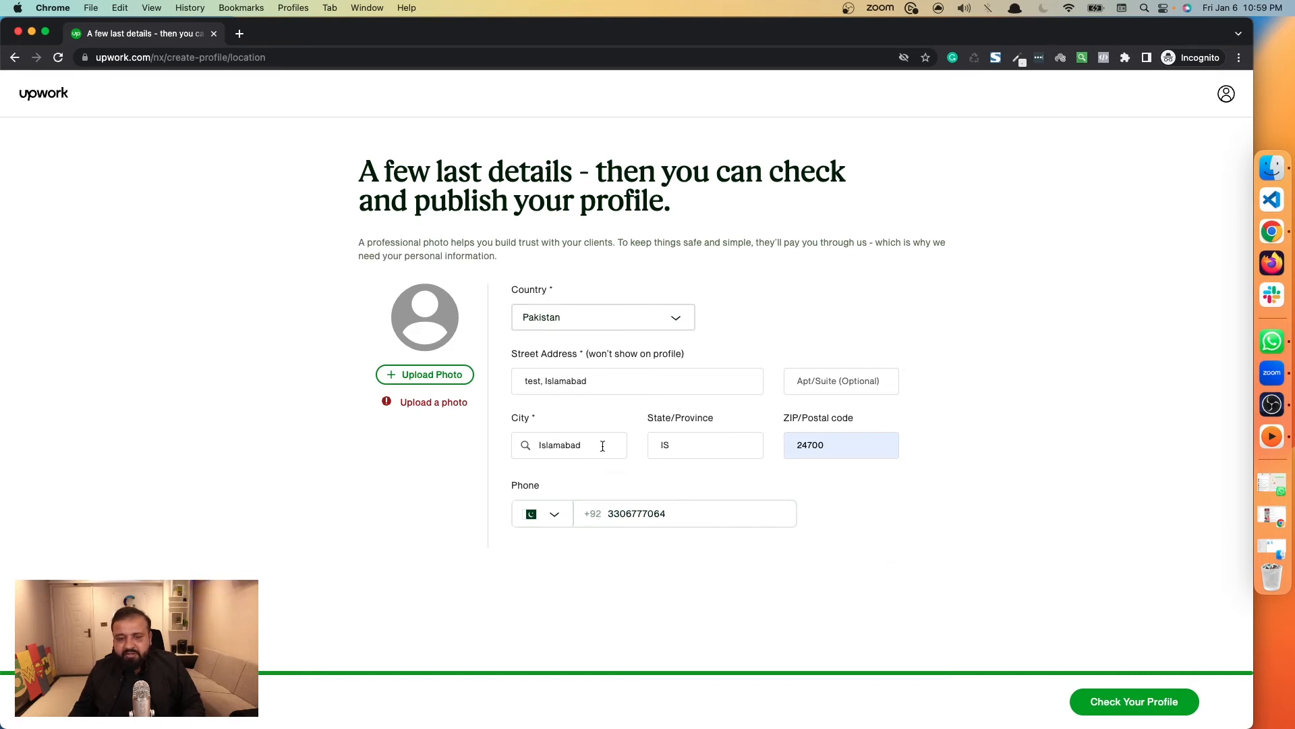
Upload the square orange-background portrait from the Desktop as the profile photo and continue to the profile preview.
click(425, 374)
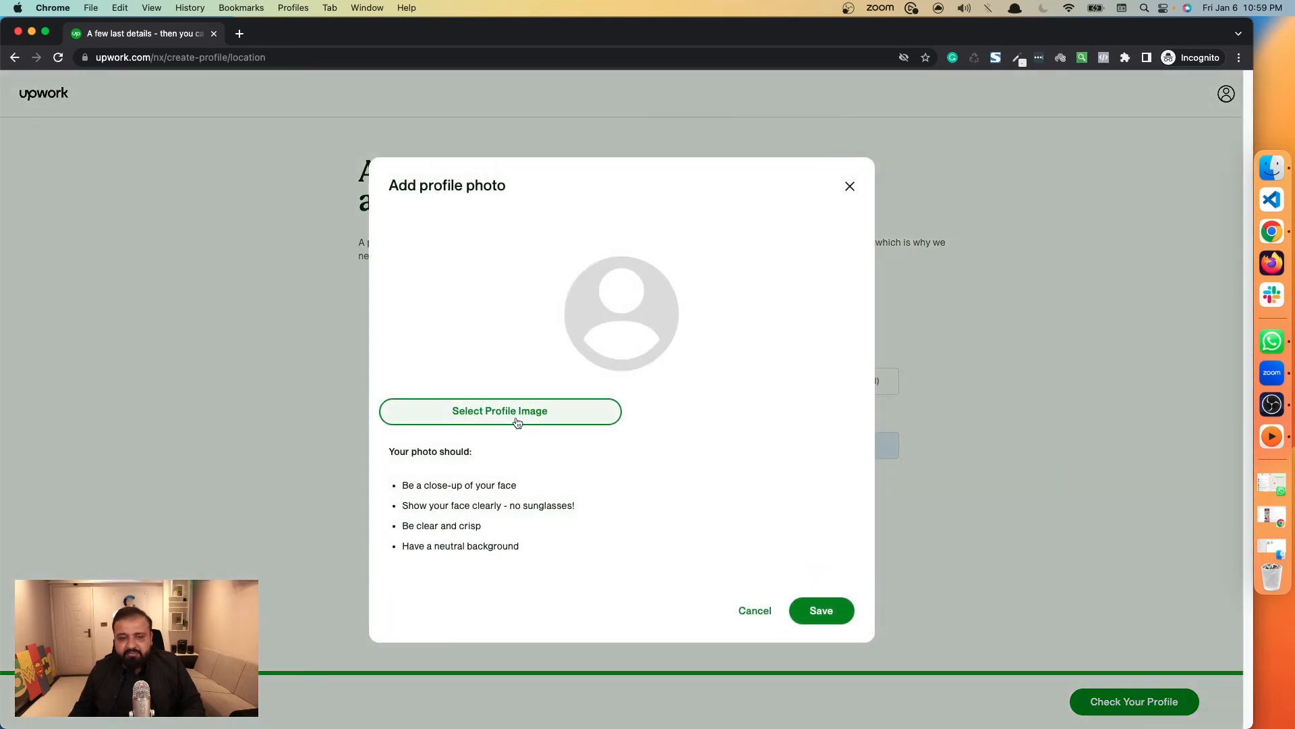
click(517, 423)
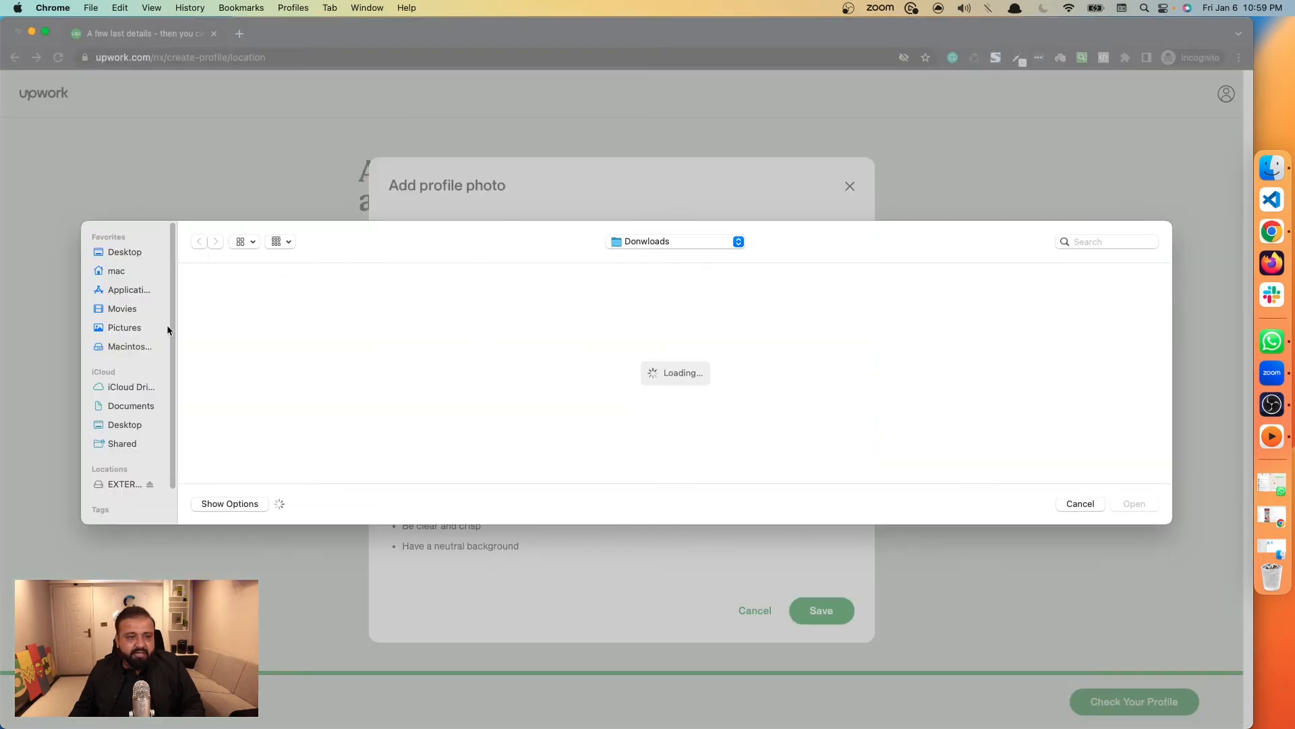
click(127, 251)
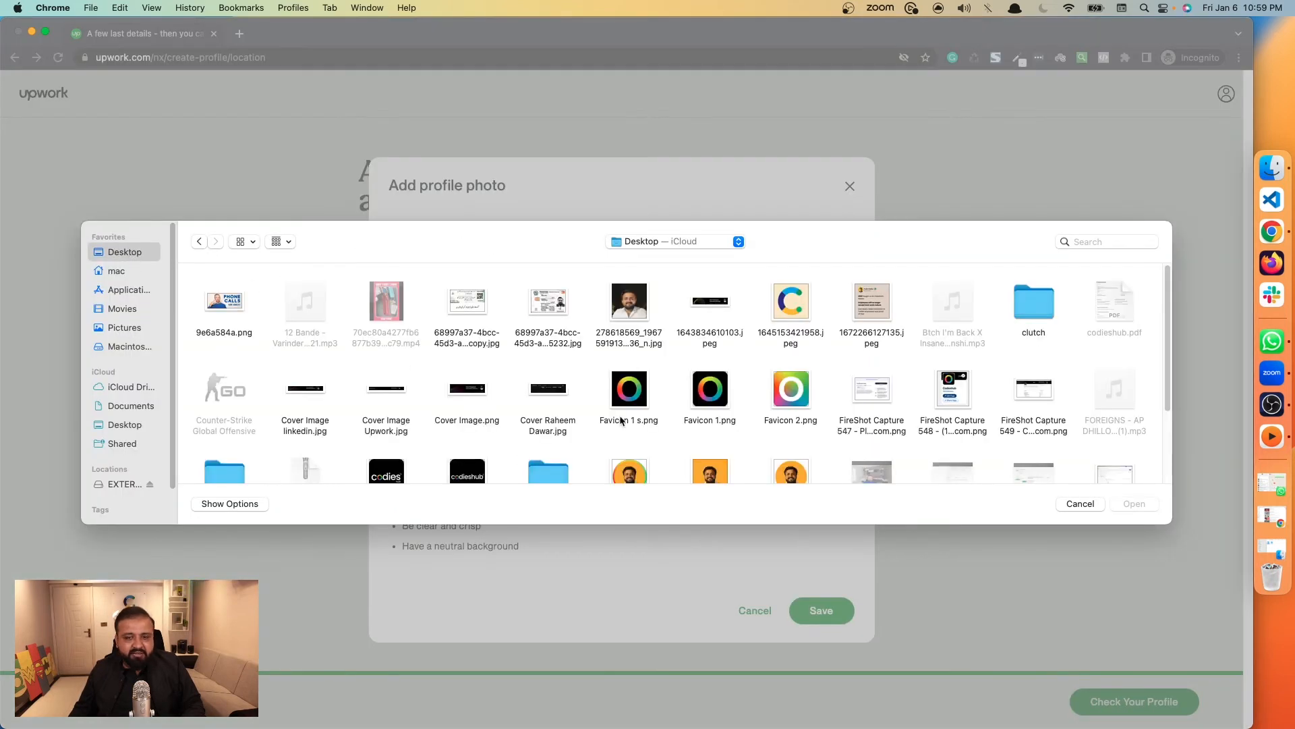
click(710, 464)
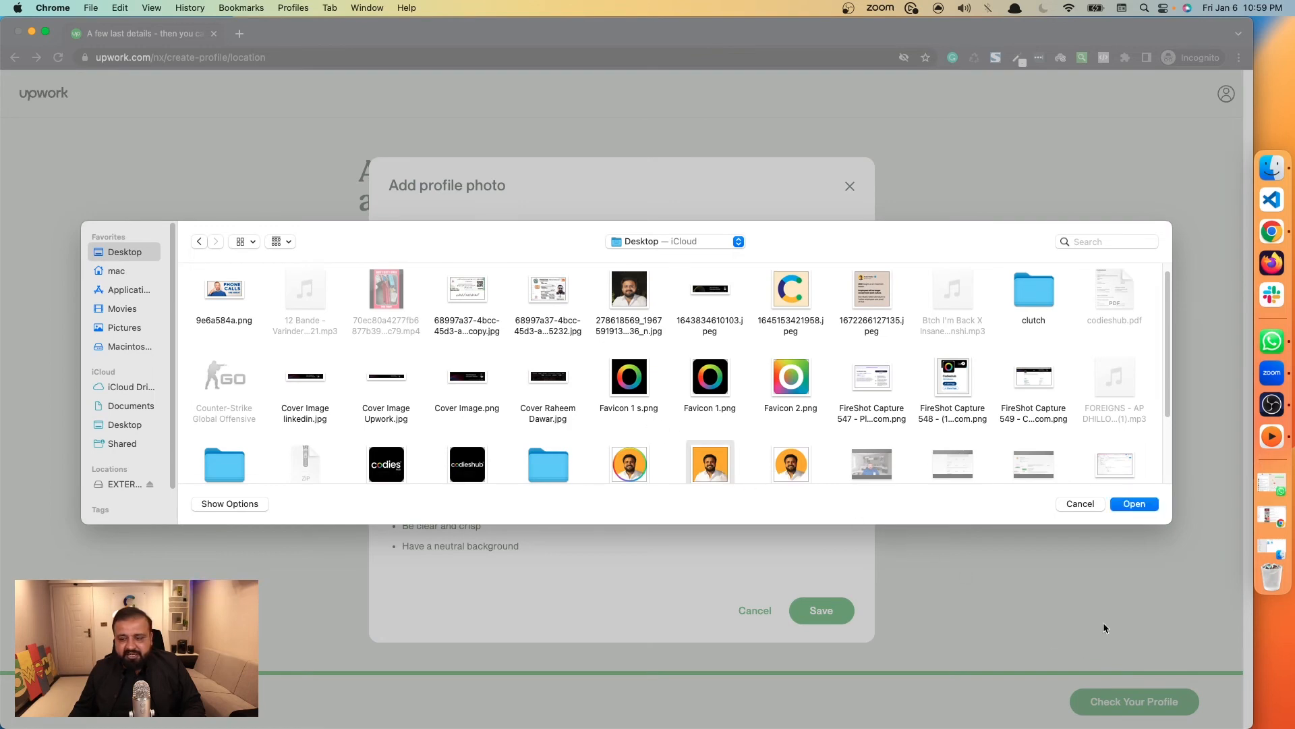
click(1123, 507)
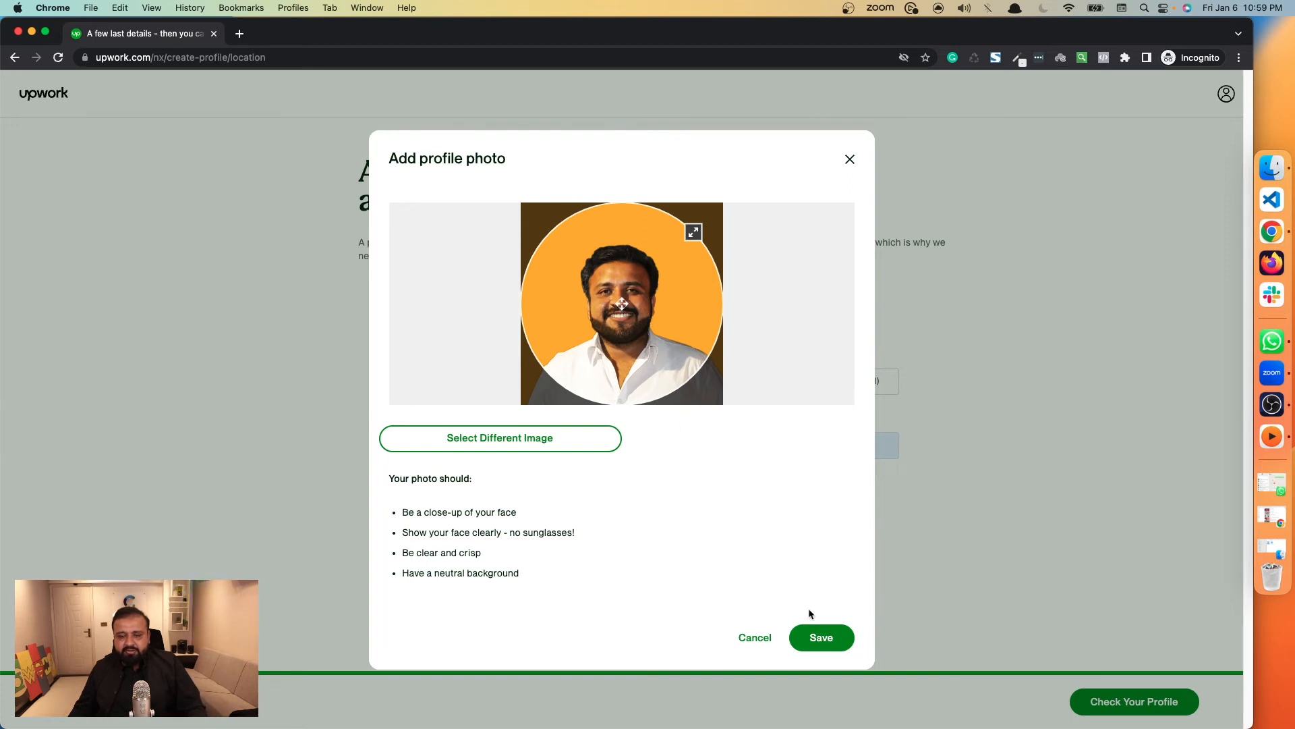
click(820, 637)
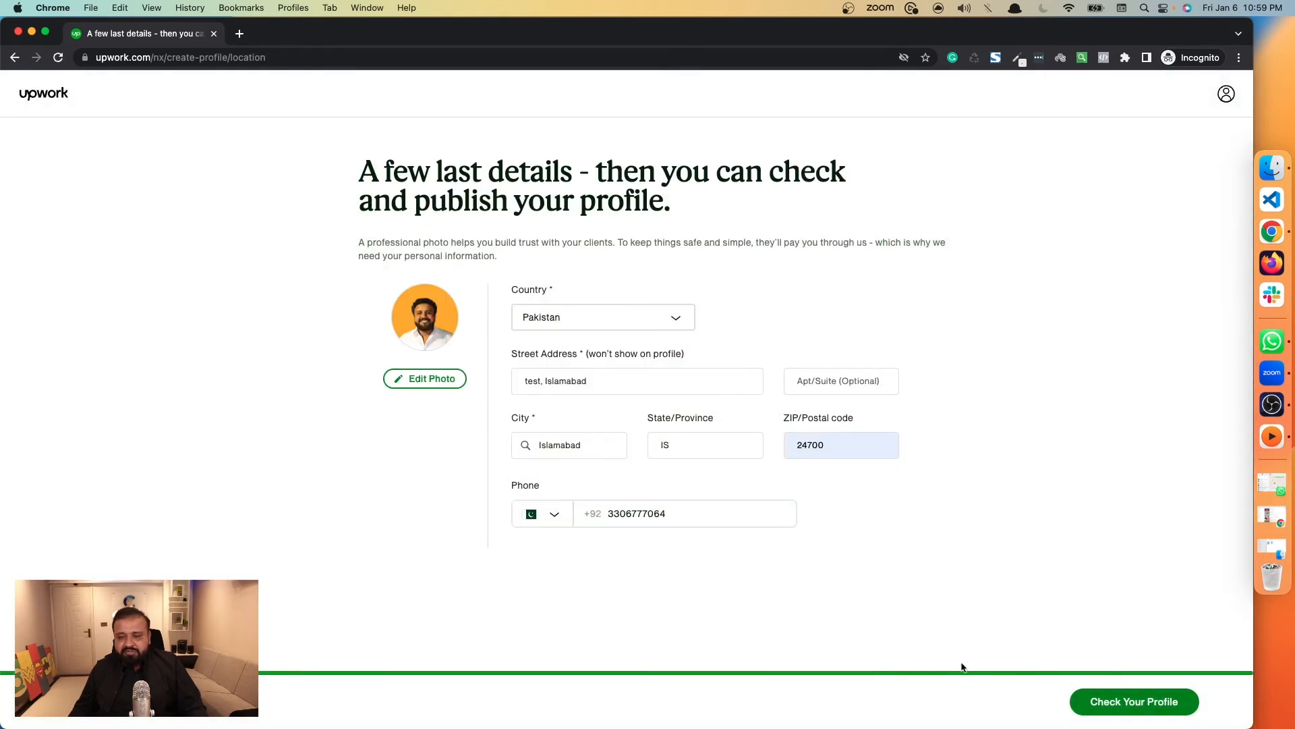
click(1101, 703)
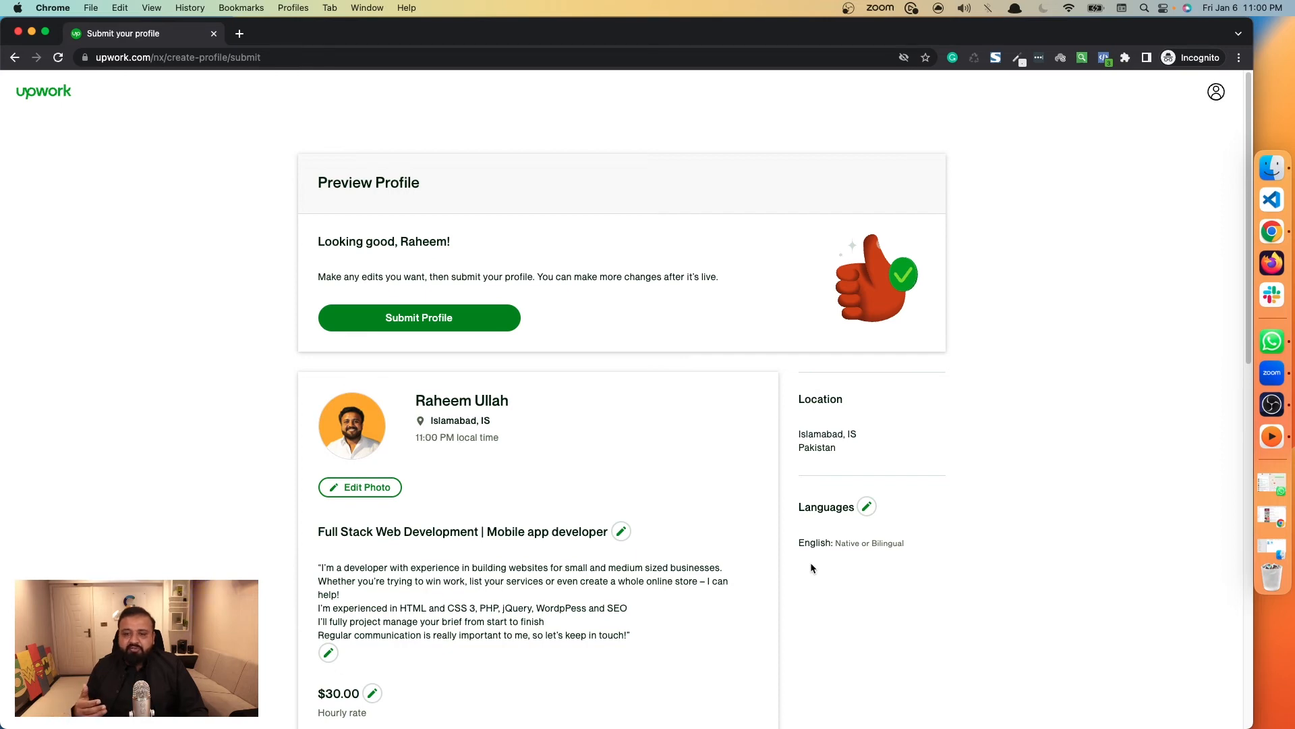
Review the profile preview, including the title, bio, hourly rate, skills, location and languages.
scroll(548, 528, down, 6)
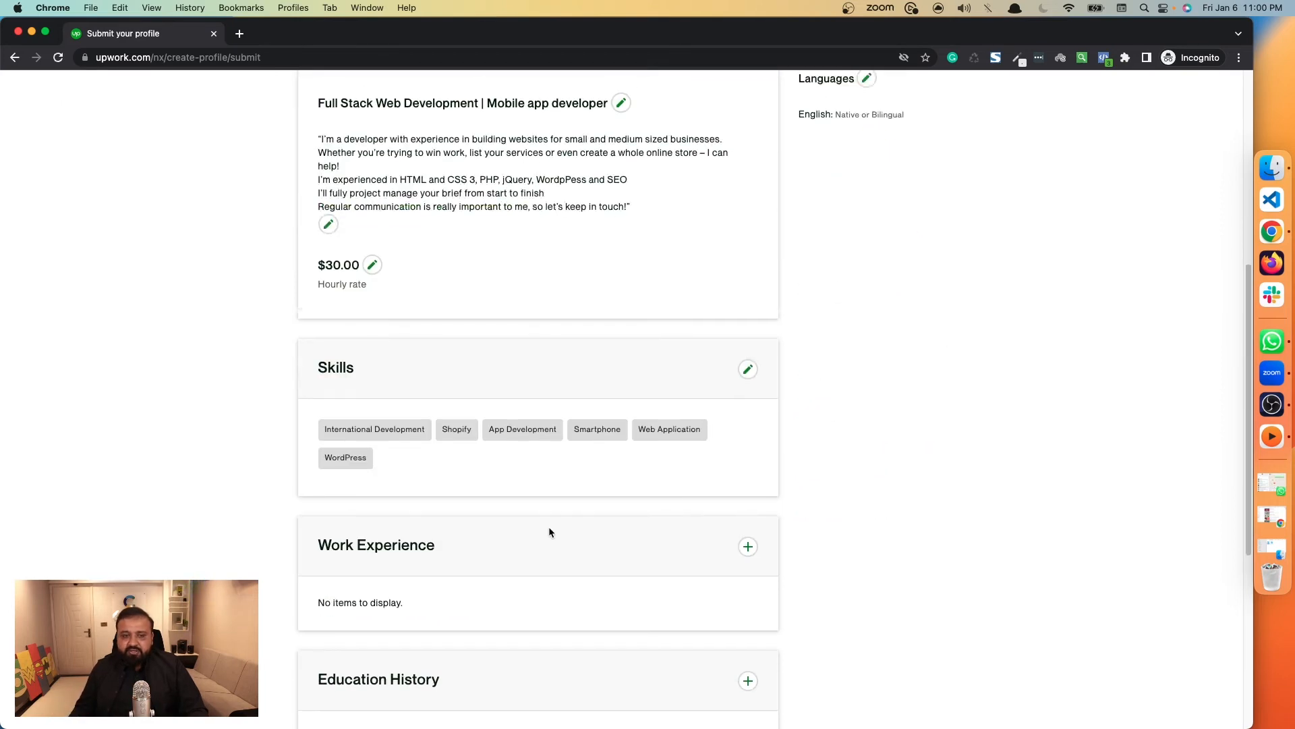
scroll(549, 532, up, 4)
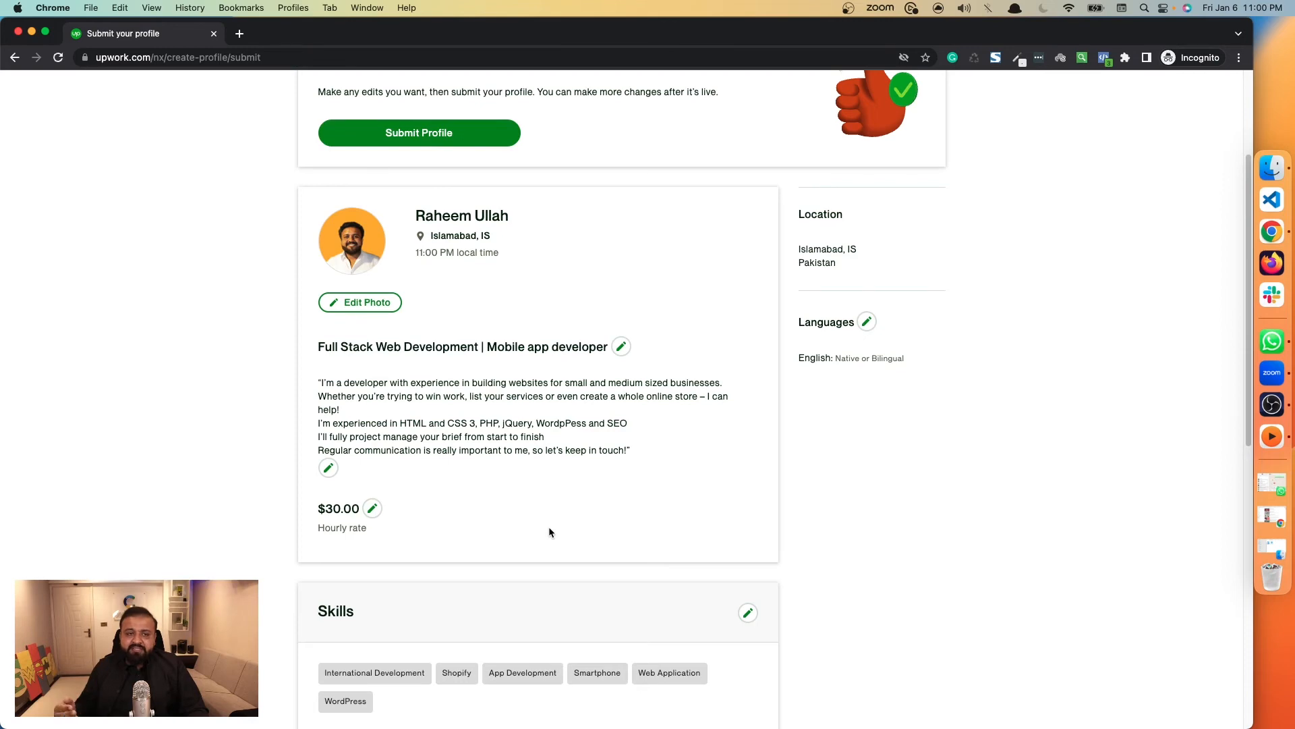
scroll(548, 529, down, 2)
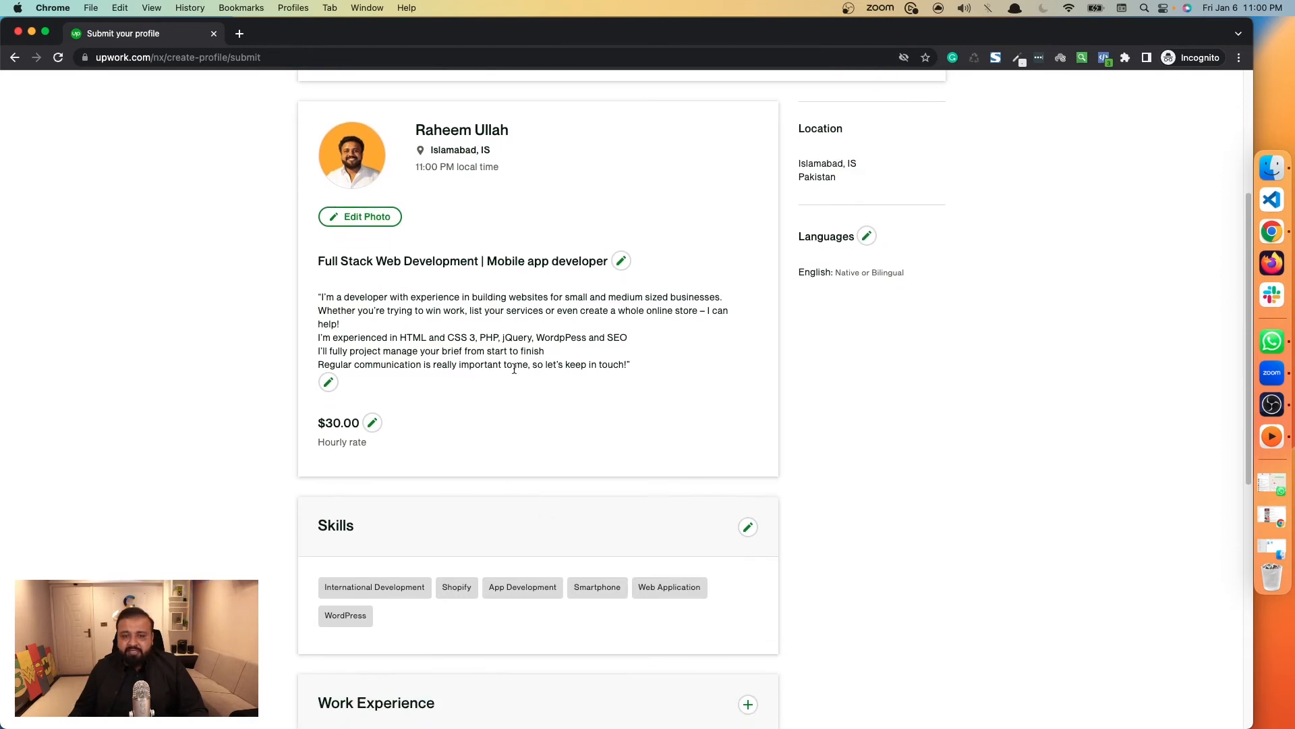
scroll(541, 364, up, 3)
scroll(552, 390, down, 6)
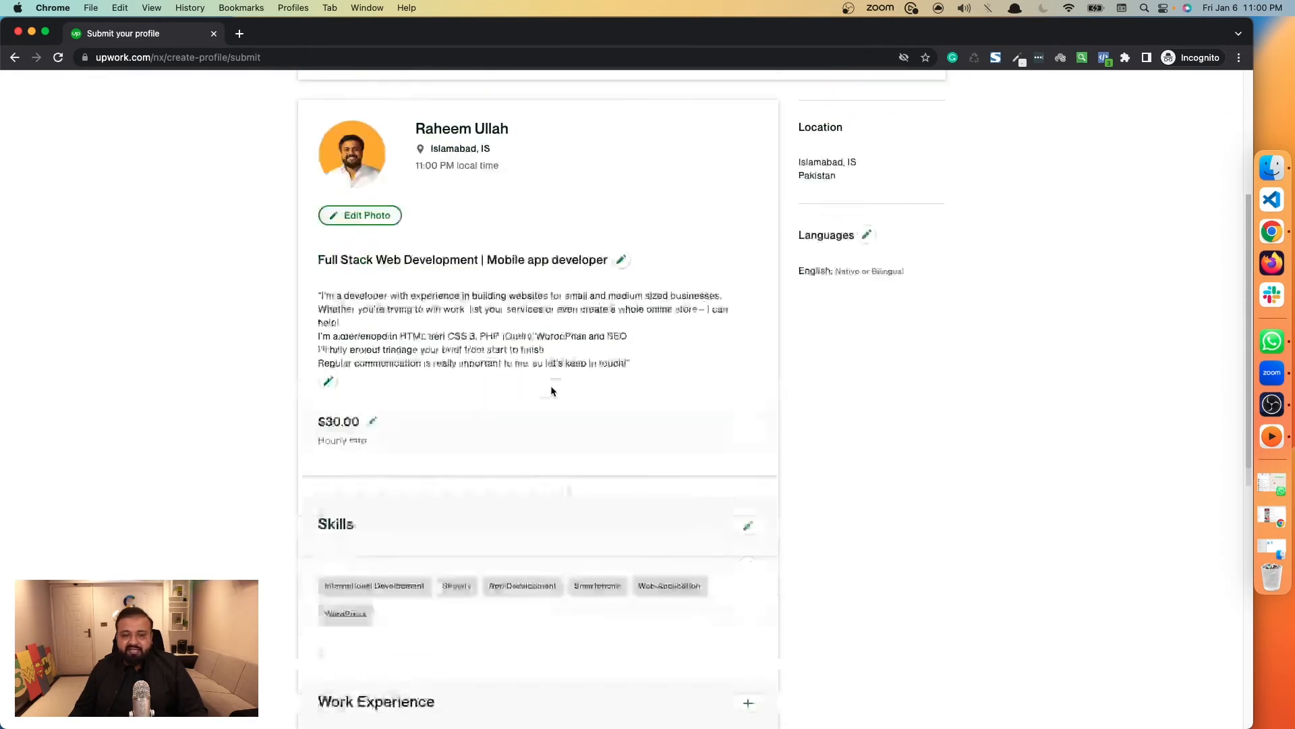
scroll(493, 451, down, 5)
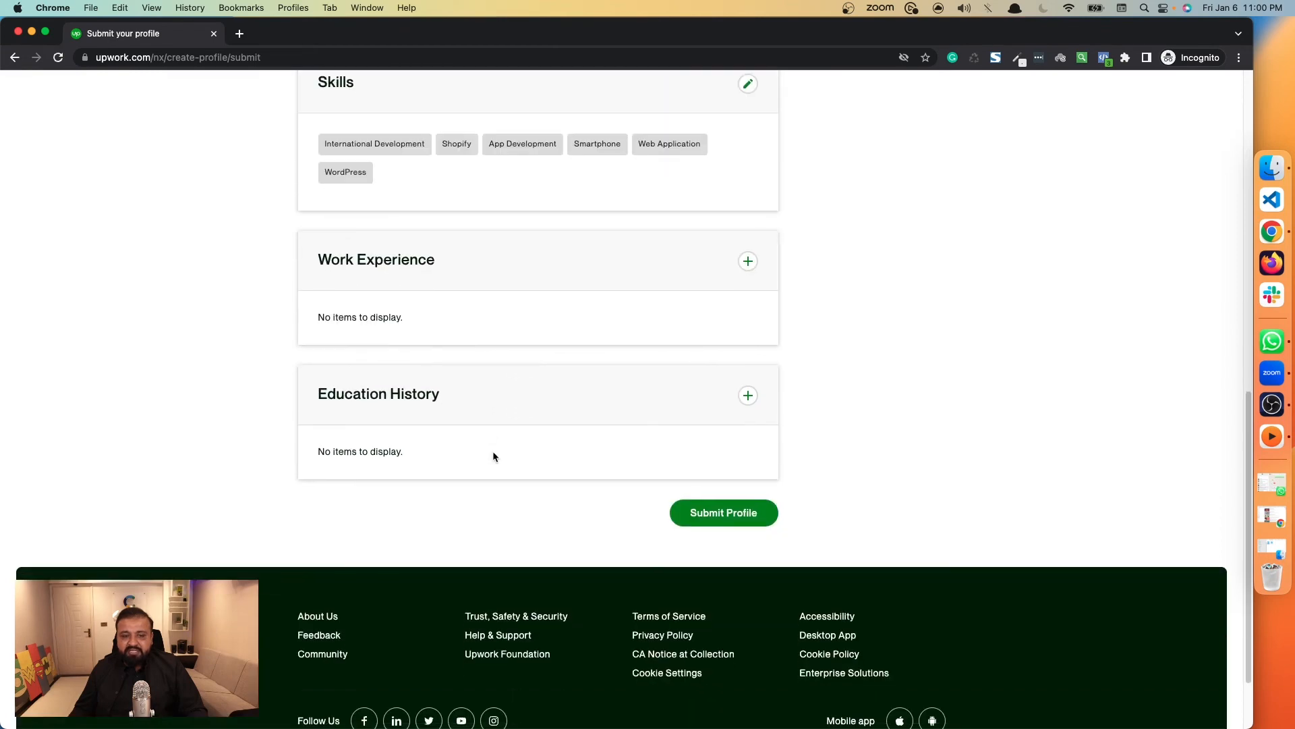
scroll(492, 451, up, 2)
scroll(493, 451, up, 8)
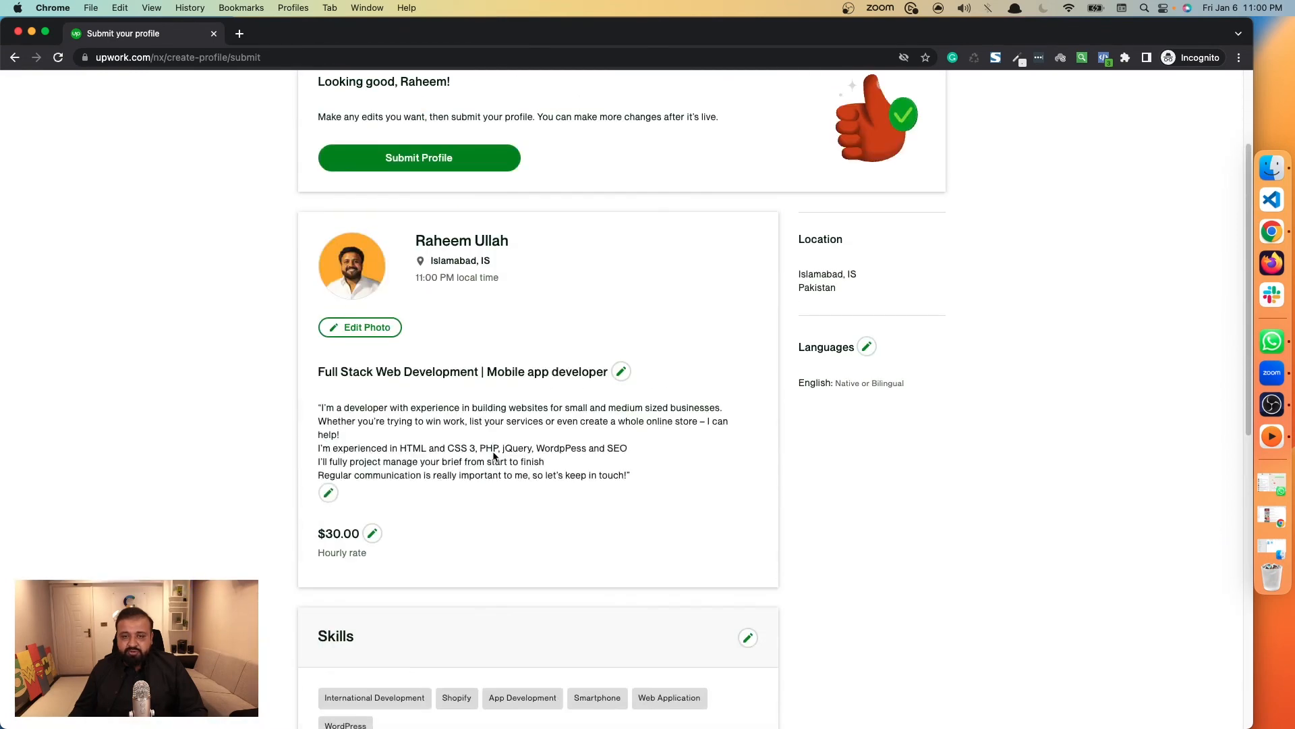
scroll(493, 452, up, 3)
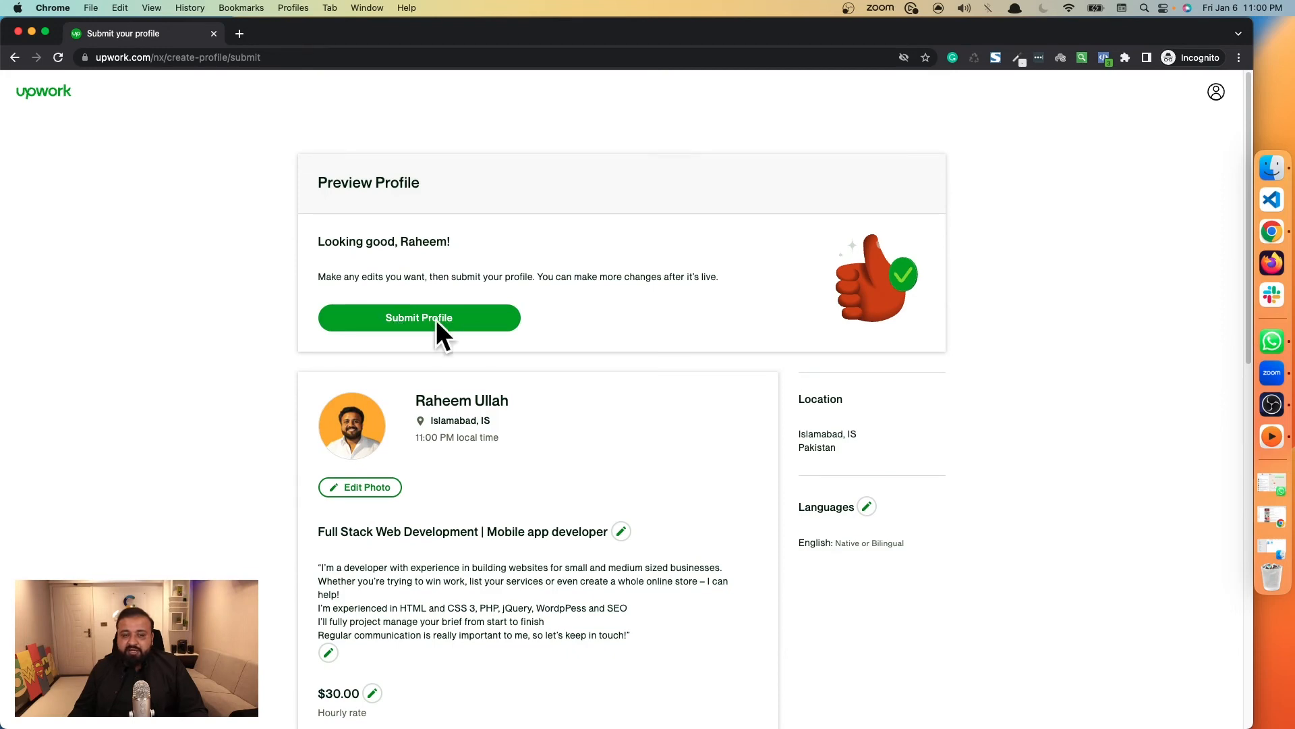
Examine the Work Experience and Education History sections and the bio text in the profile preview.
scroll(494, 440, down, 4)
scroll(494, 439, down, 7)
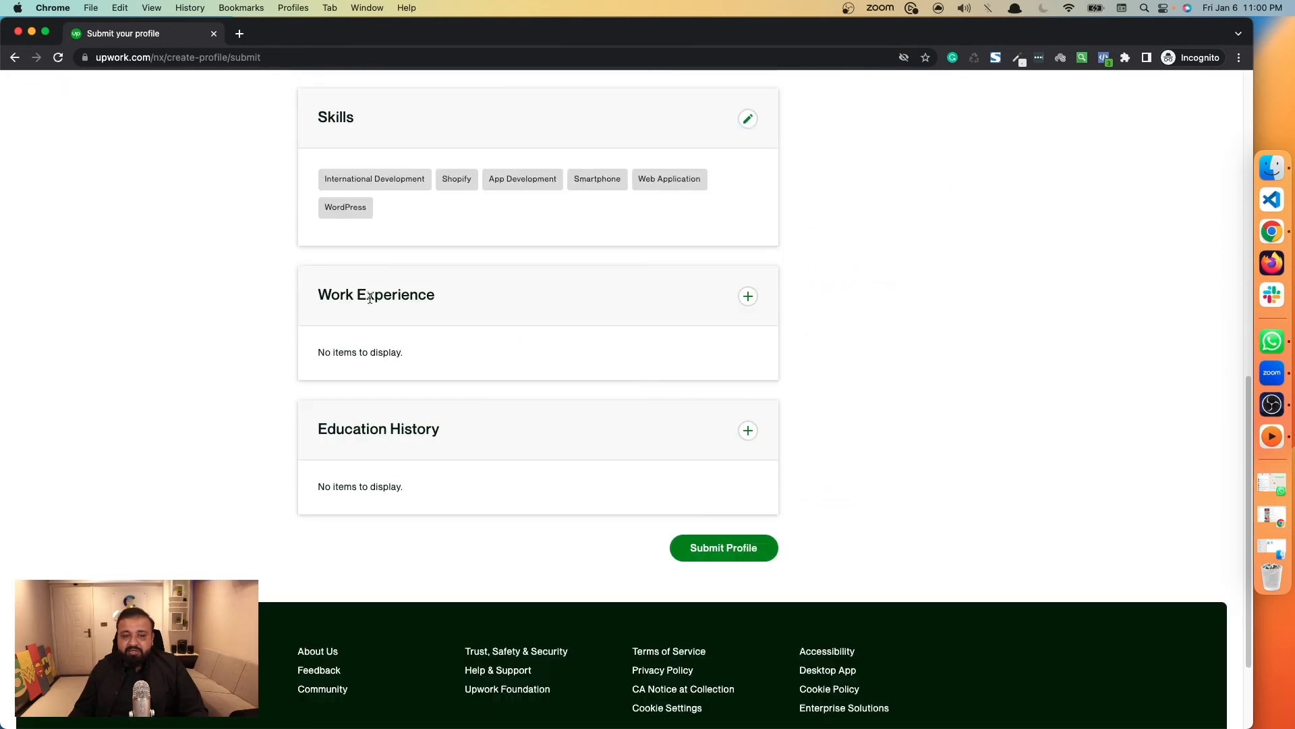
drag(319, 288, 450, 373)
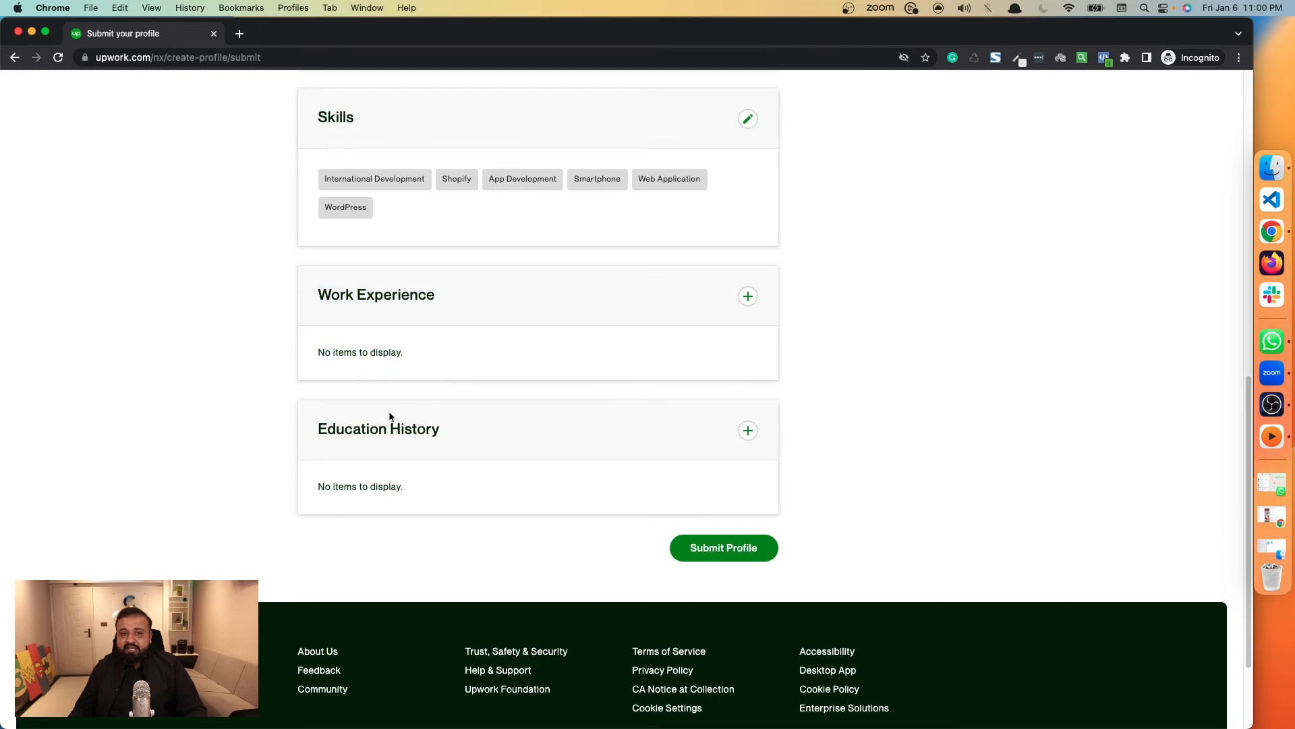
drag(391, 419, 439, 500)
scroll(438, 496, up, 10)
scroll(438, 499, down, 5)
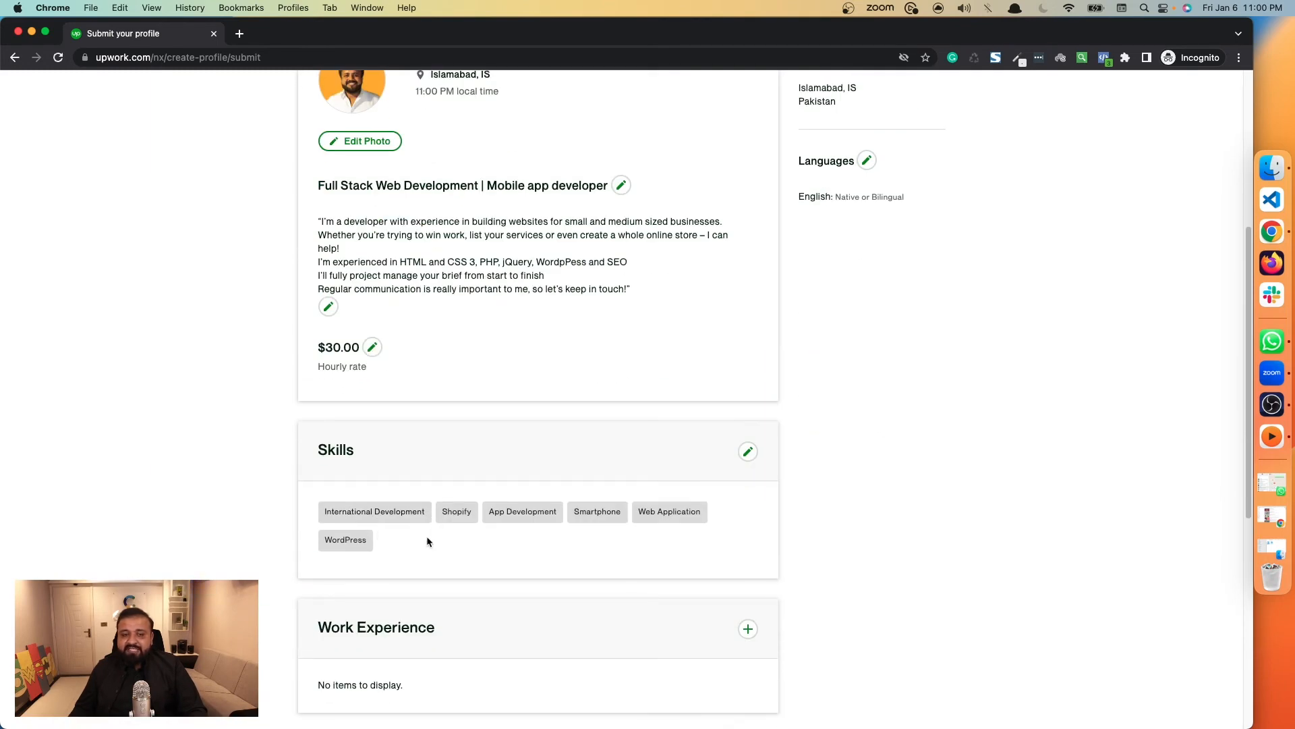
scroll(427, 540, up, 5)
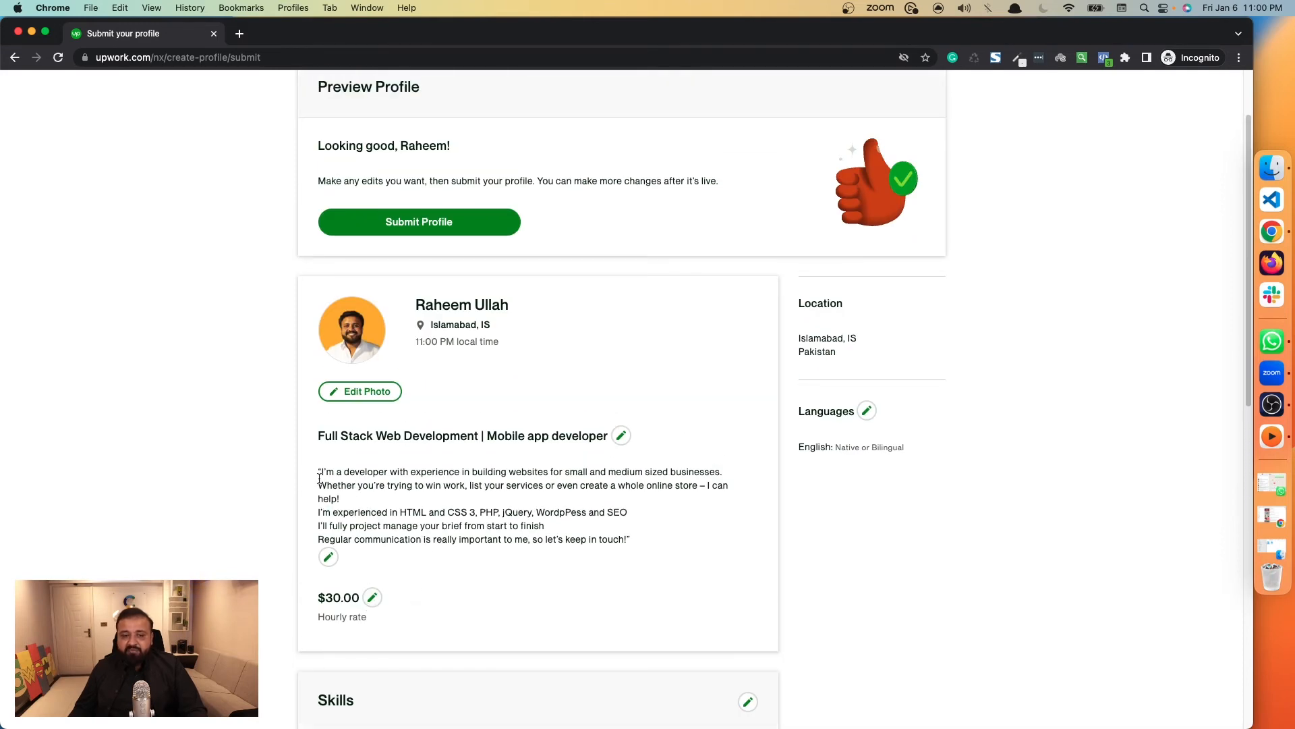
drag(318, 472, 631, 543)
click(638, 541)
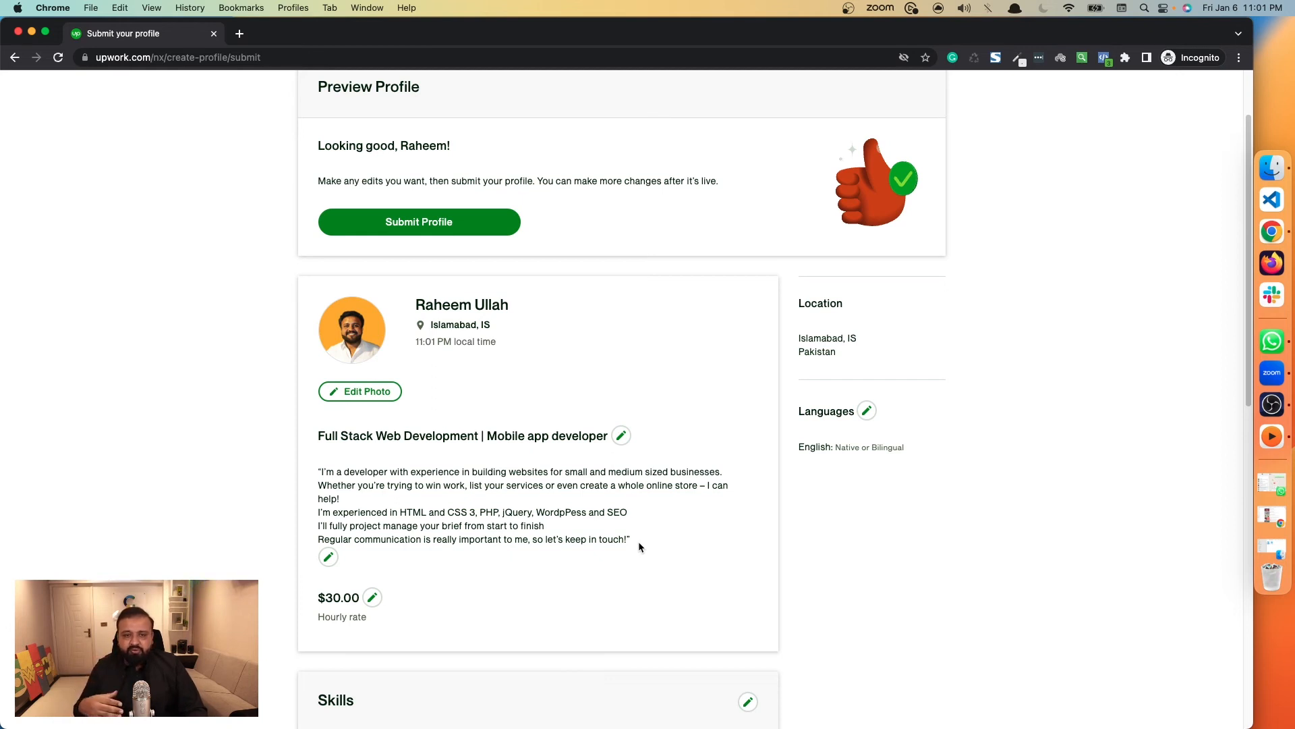
scroll(638, 541, down, 10)
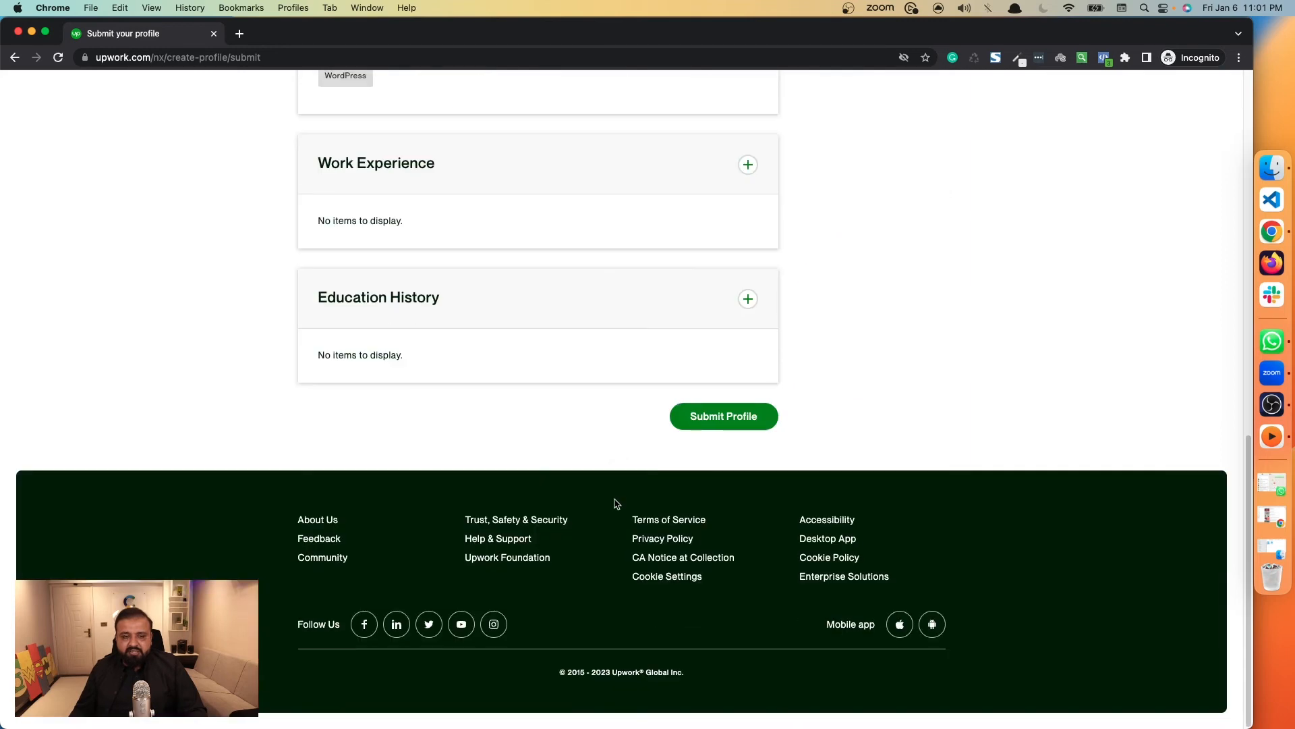
Submit the completed freelancer profile from the profile preview.
scroll(614, 503, up, 8)
scroll(614, 502, up, 5)
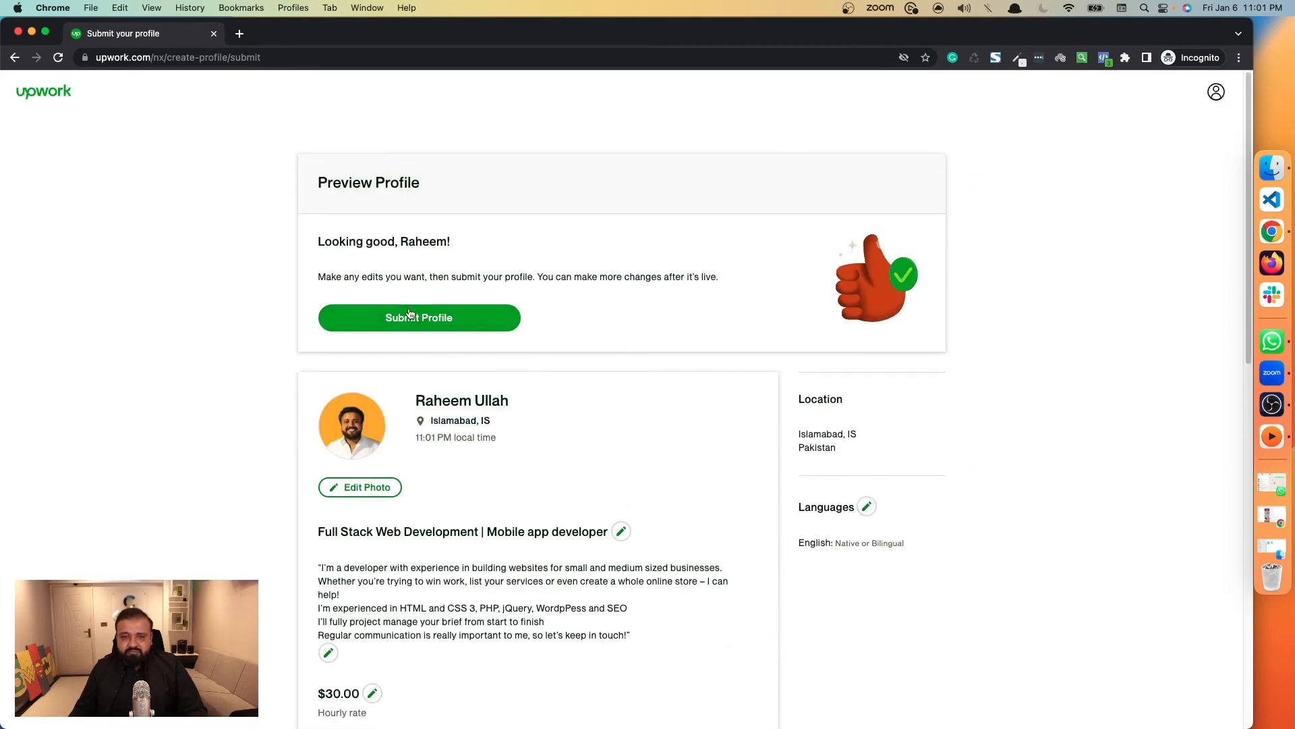
click(474, 329)
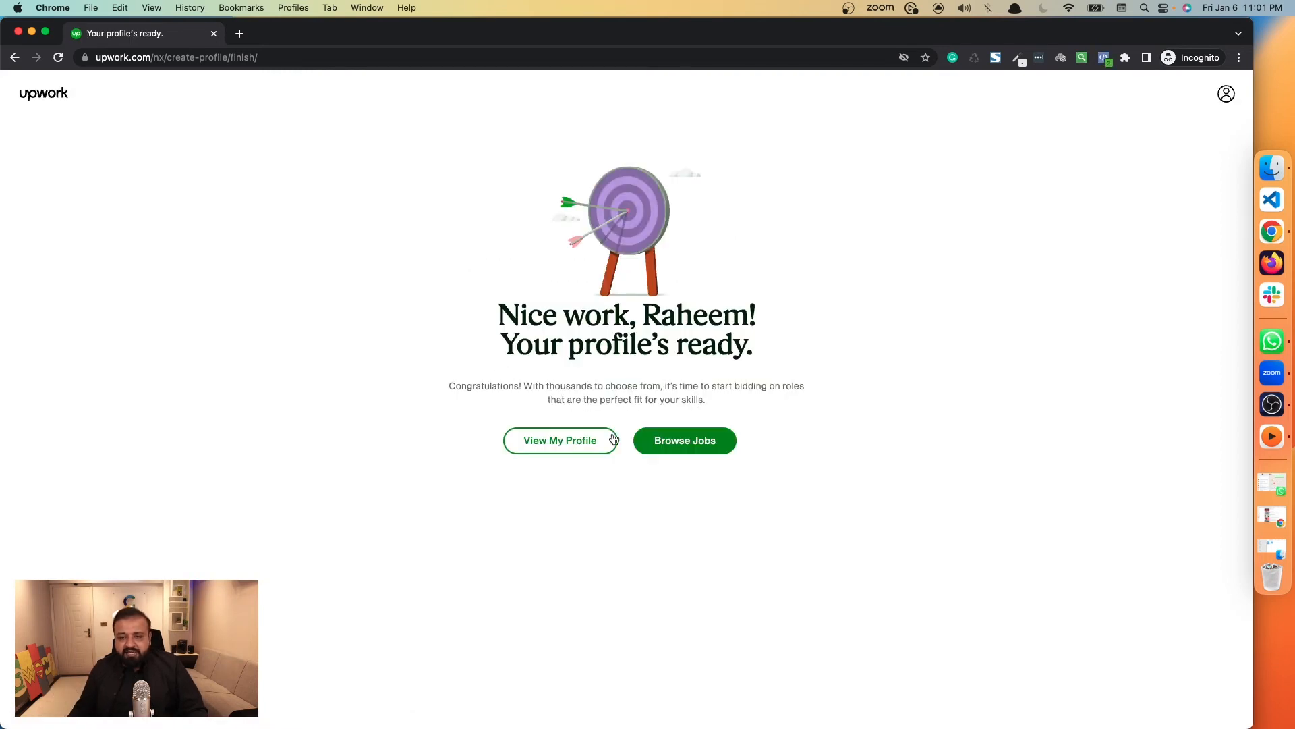
Go on to browse jobs, show the completed items in the profile completion checklist, and dismiss the checklist.
click(681, 442)
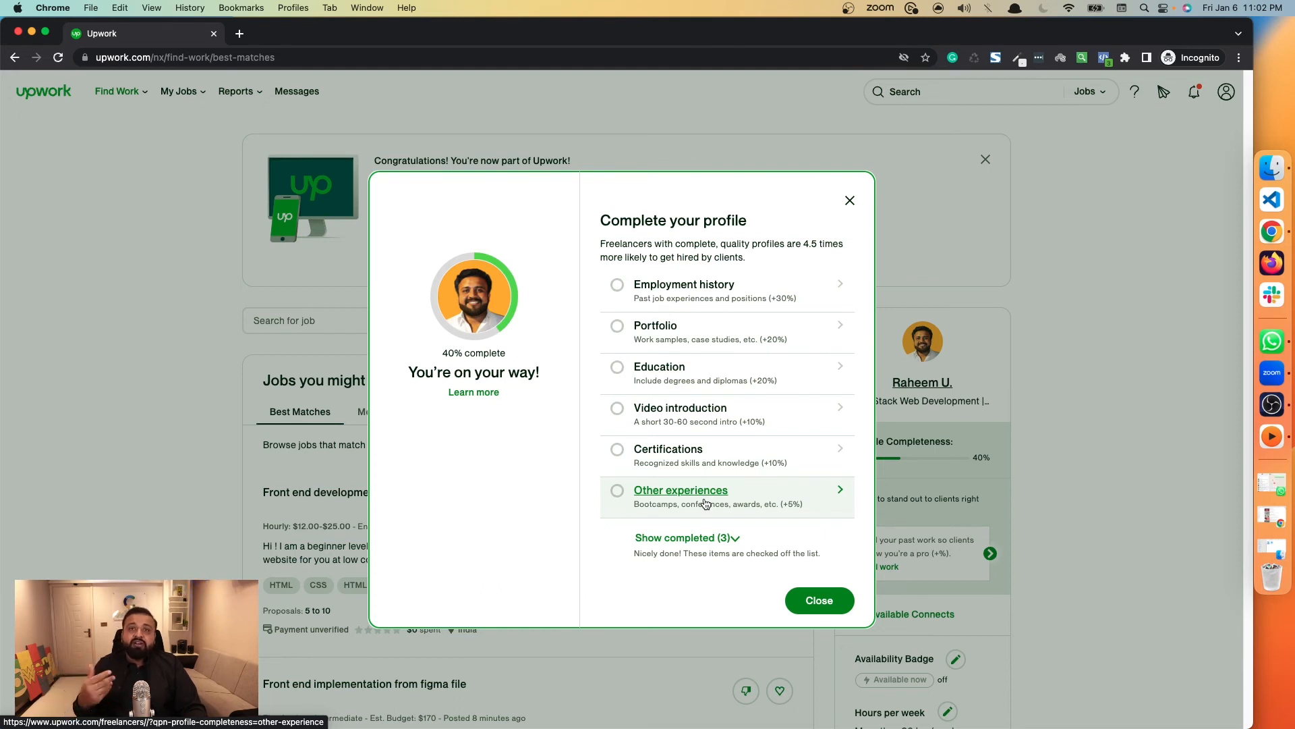
click(720, 537)
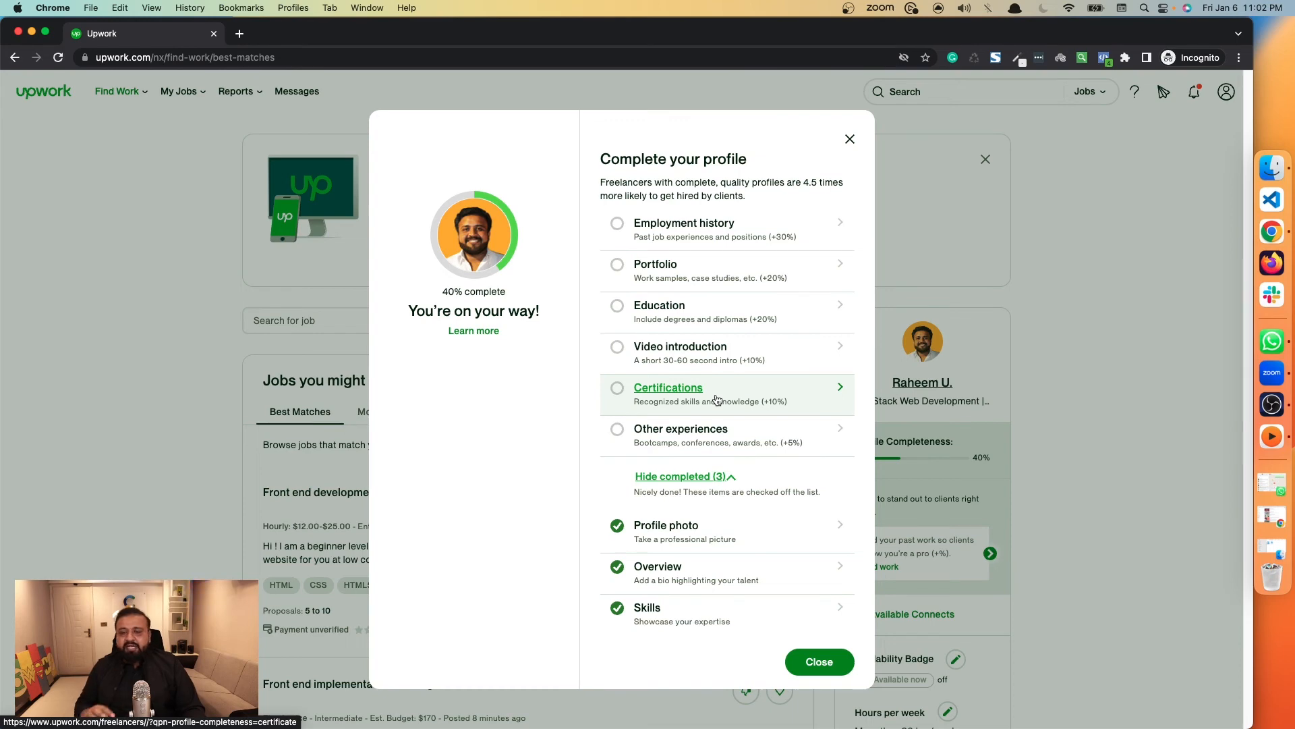
click(850, 138)
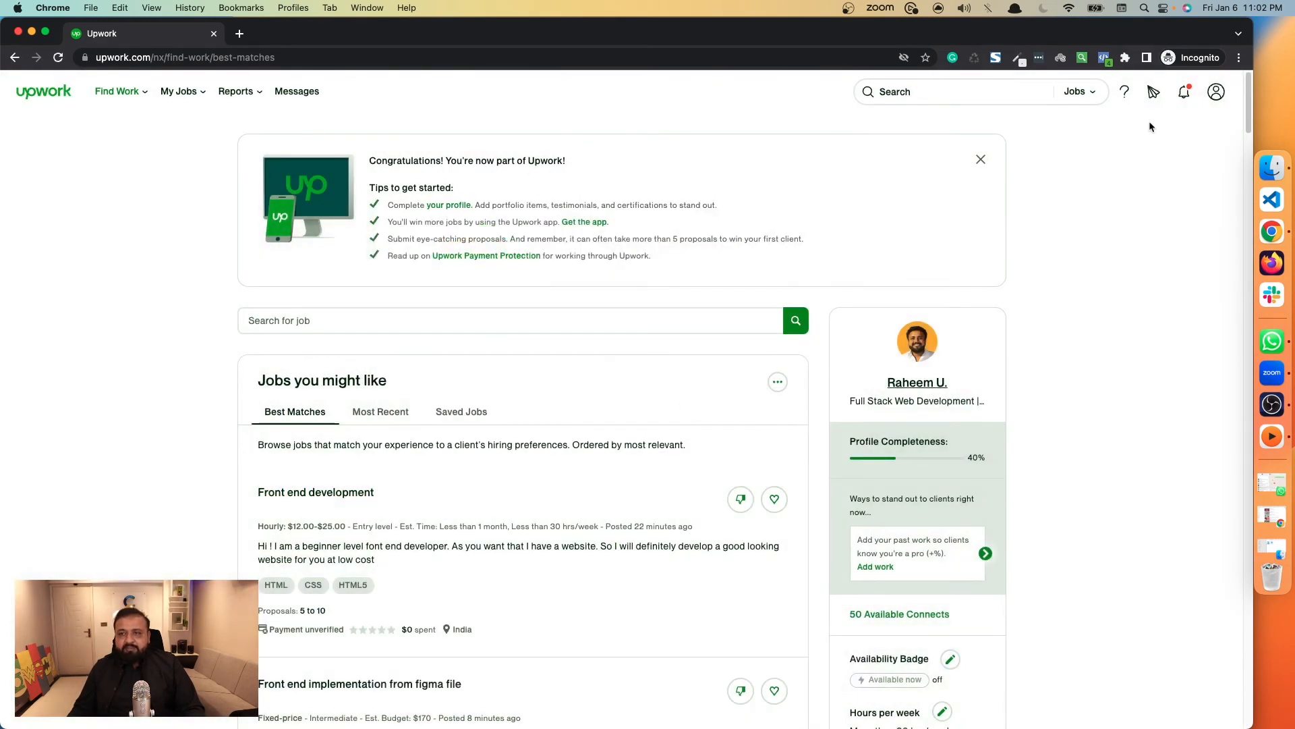
Switch the site search from jobs to talent and search for the suggested term "full stack developer".
click(1092, 90)
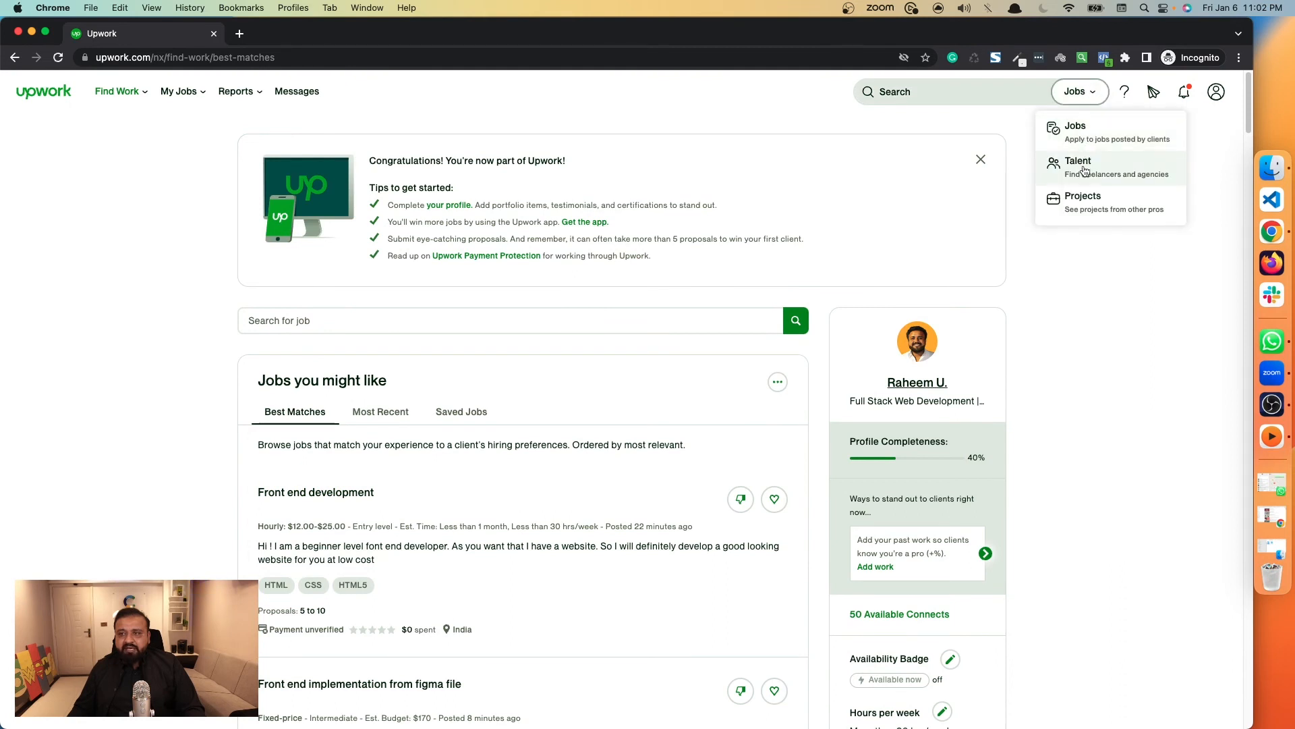
click(1082, 103)
click(1082, 103)
click(1152, 170)
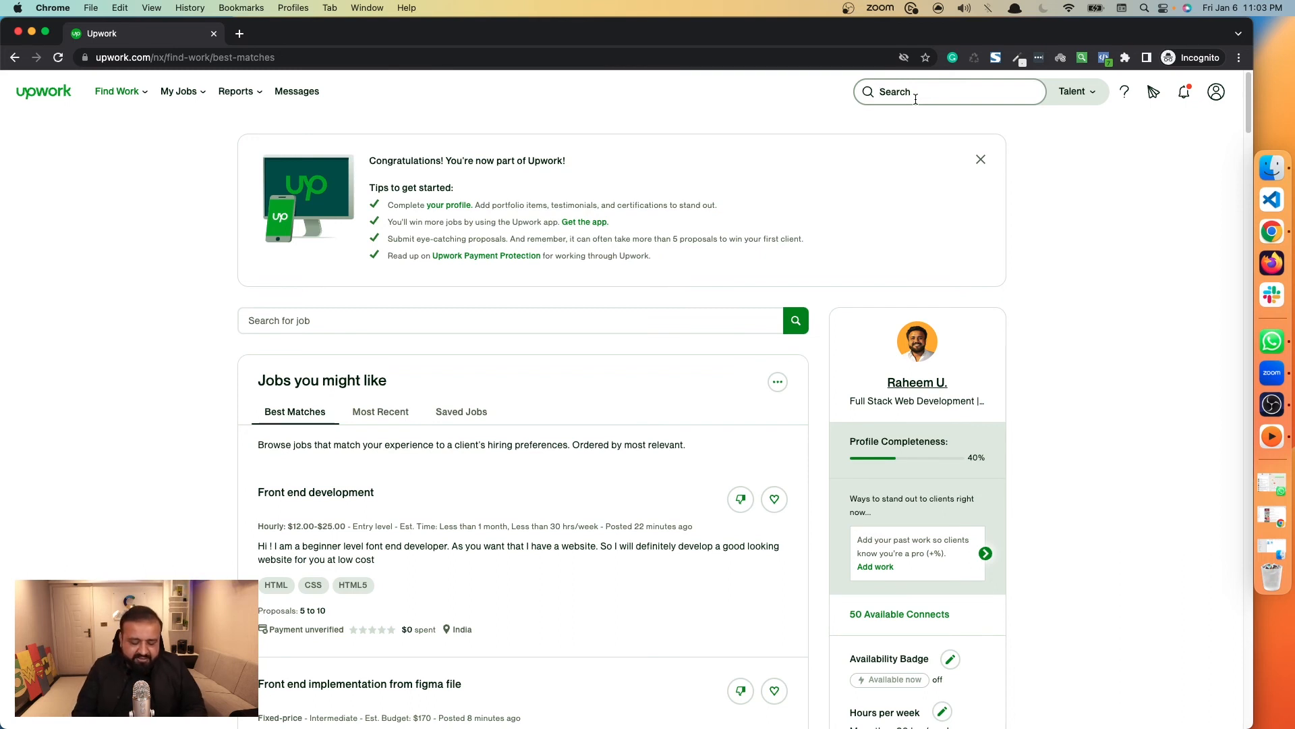
text(full stack)
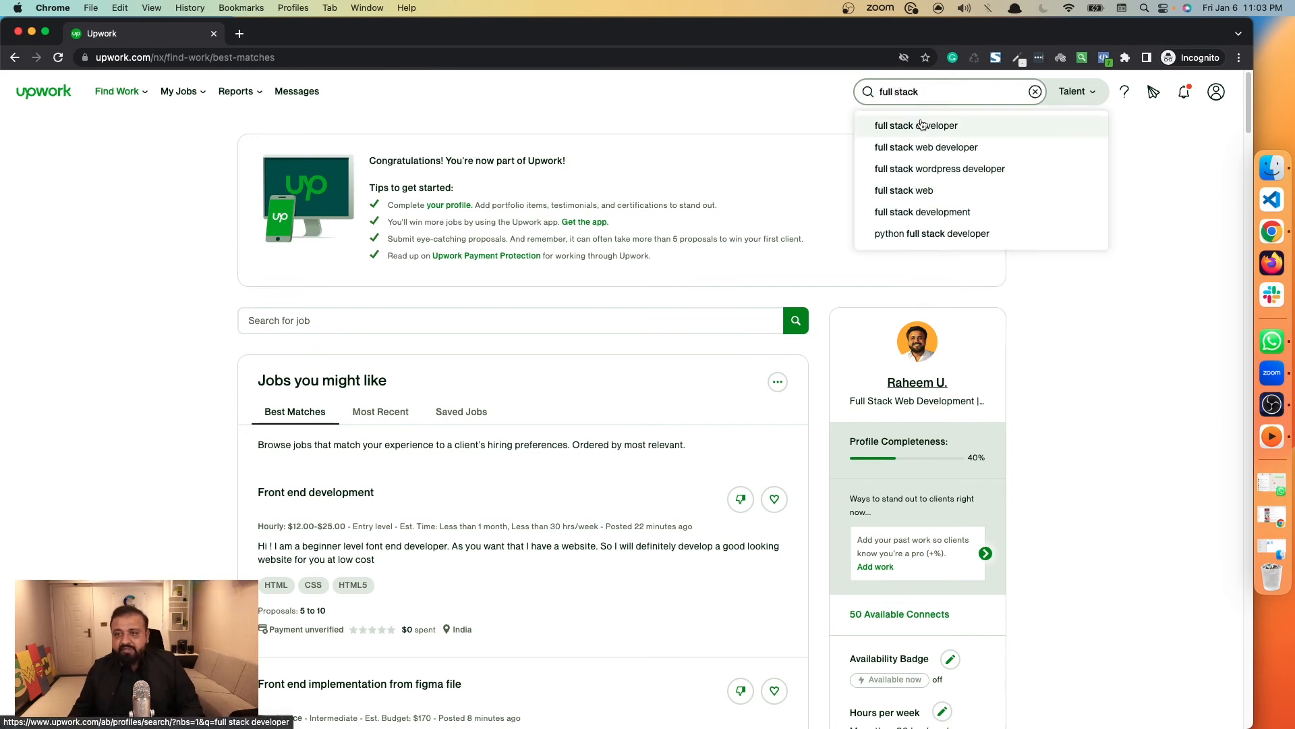
click(964, 123)
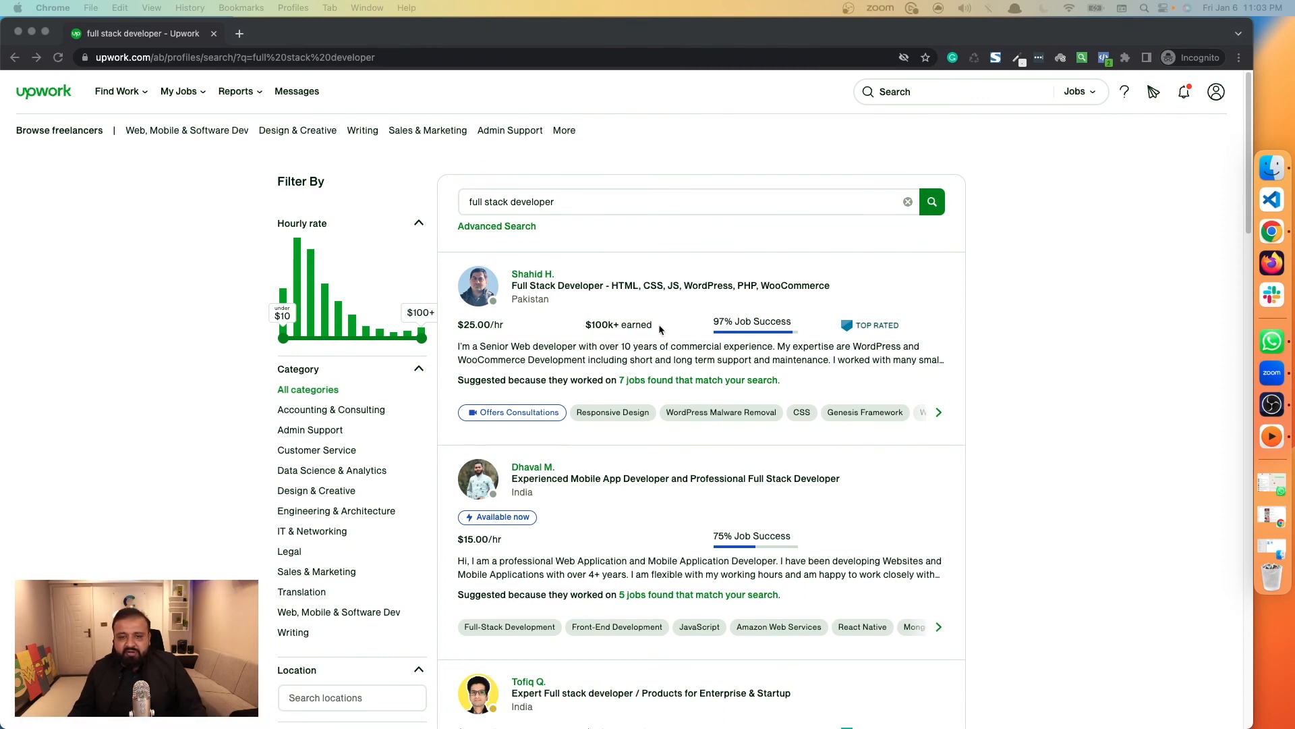
Open the first freelancer in the full stack developer results in a new tab and switch to that profile.
super+click(577, 291)
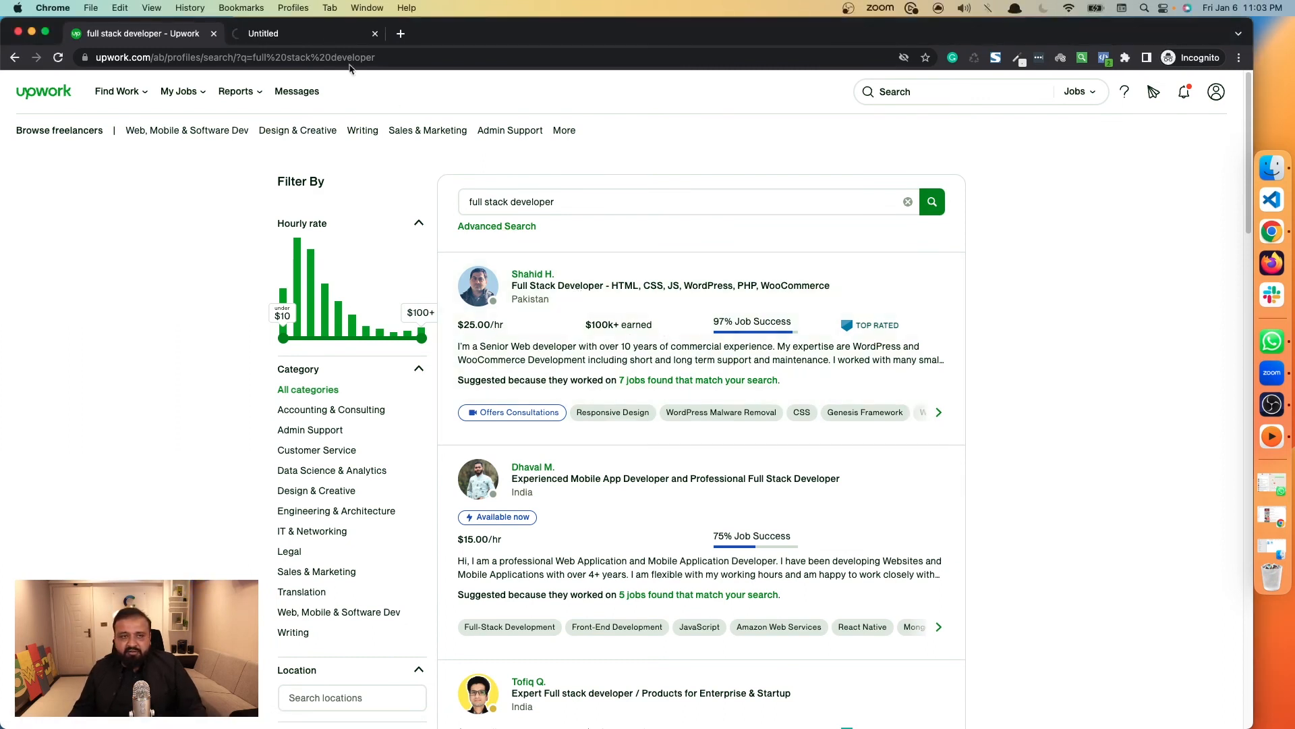
click(322, 38)
click(179, 37)
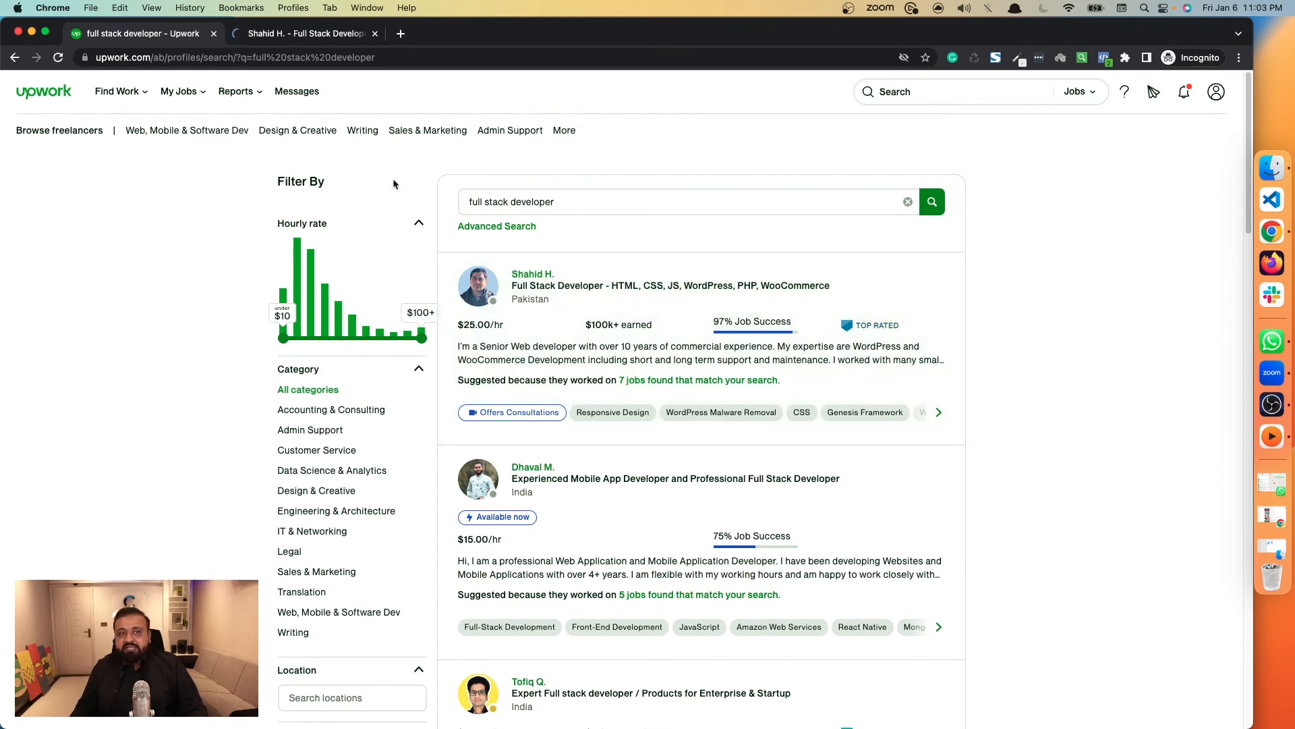
click(321, 37)
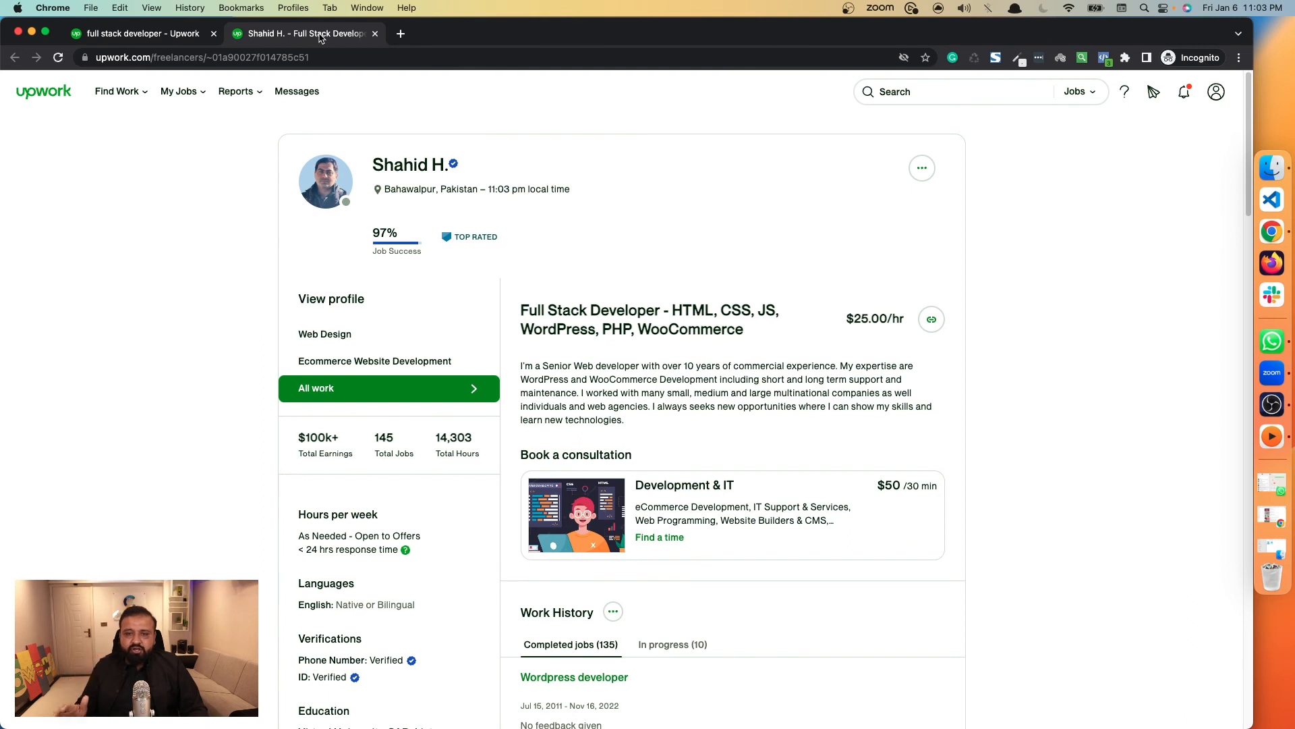
Examine the freelancer's title, bio, work history, portfolio and skills as a model for writing a profile.
mouse_move(530, 316)
mouse_down()
mouse_move(751, 335)
mouse_move(537, 306)
mouse_up()
click(608, 382)
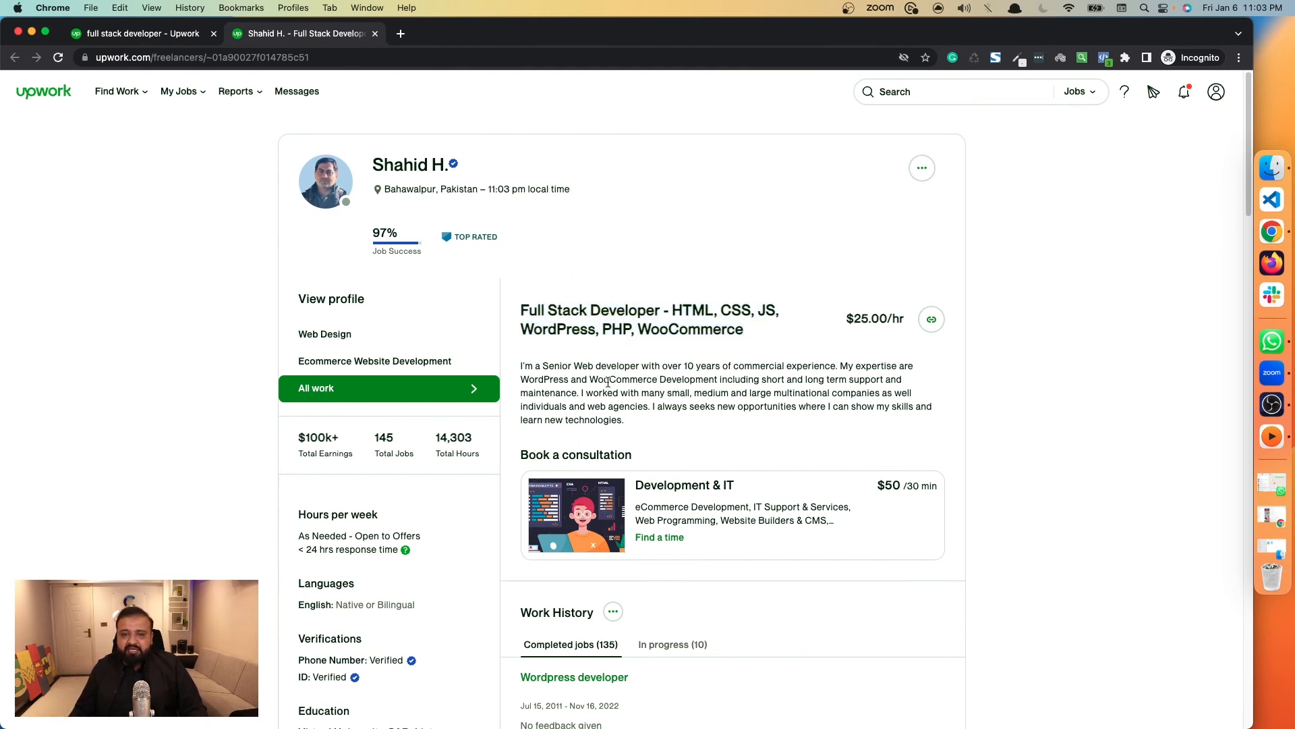
drag(637, 424, 513, 363)
scroll(590, 280, down, 10)
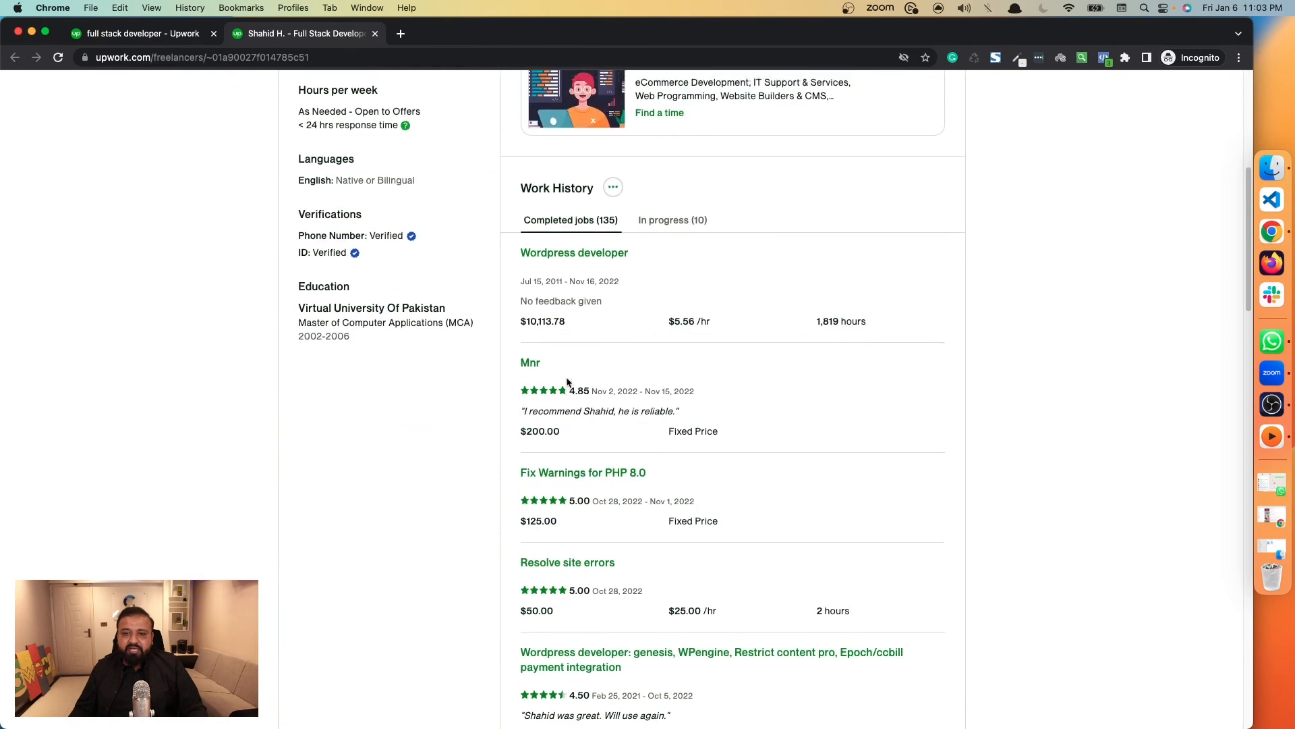
scroll(590, 280, up, 10)
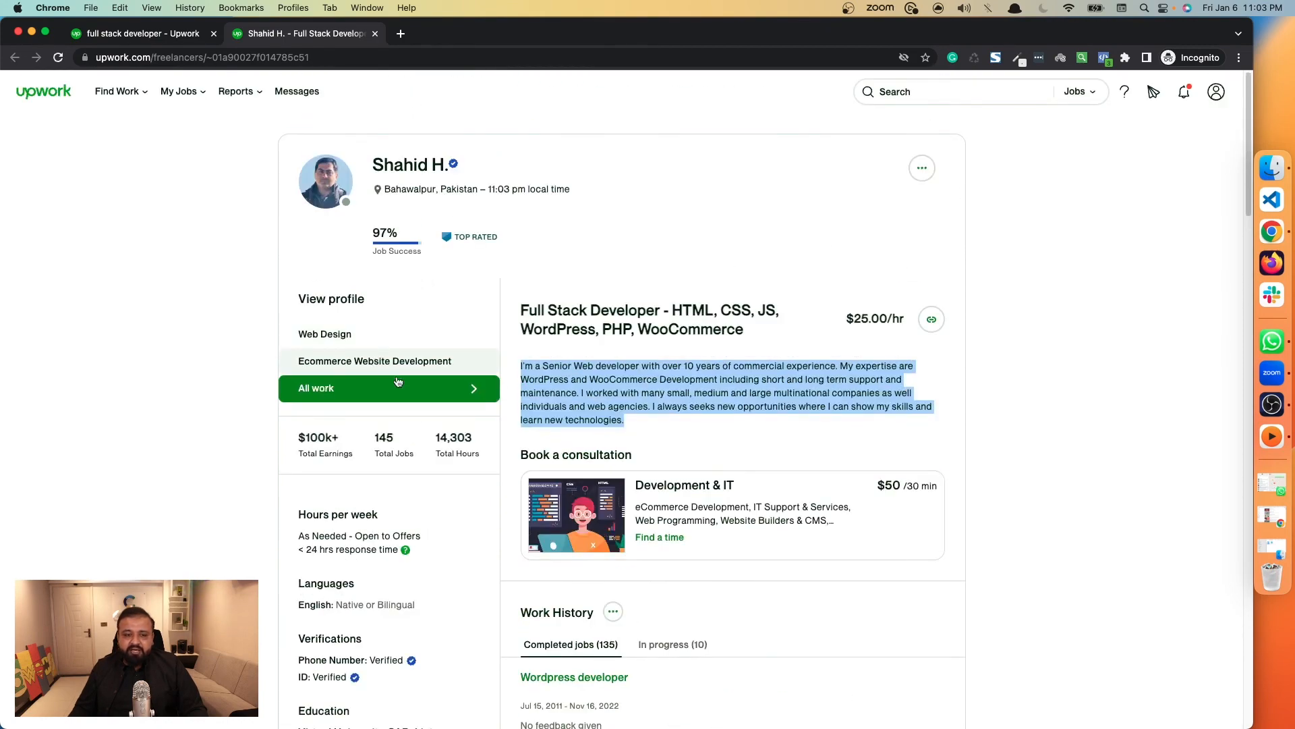
scroll(678, 421, down, 10)
scroll(677, 420, down, 15)
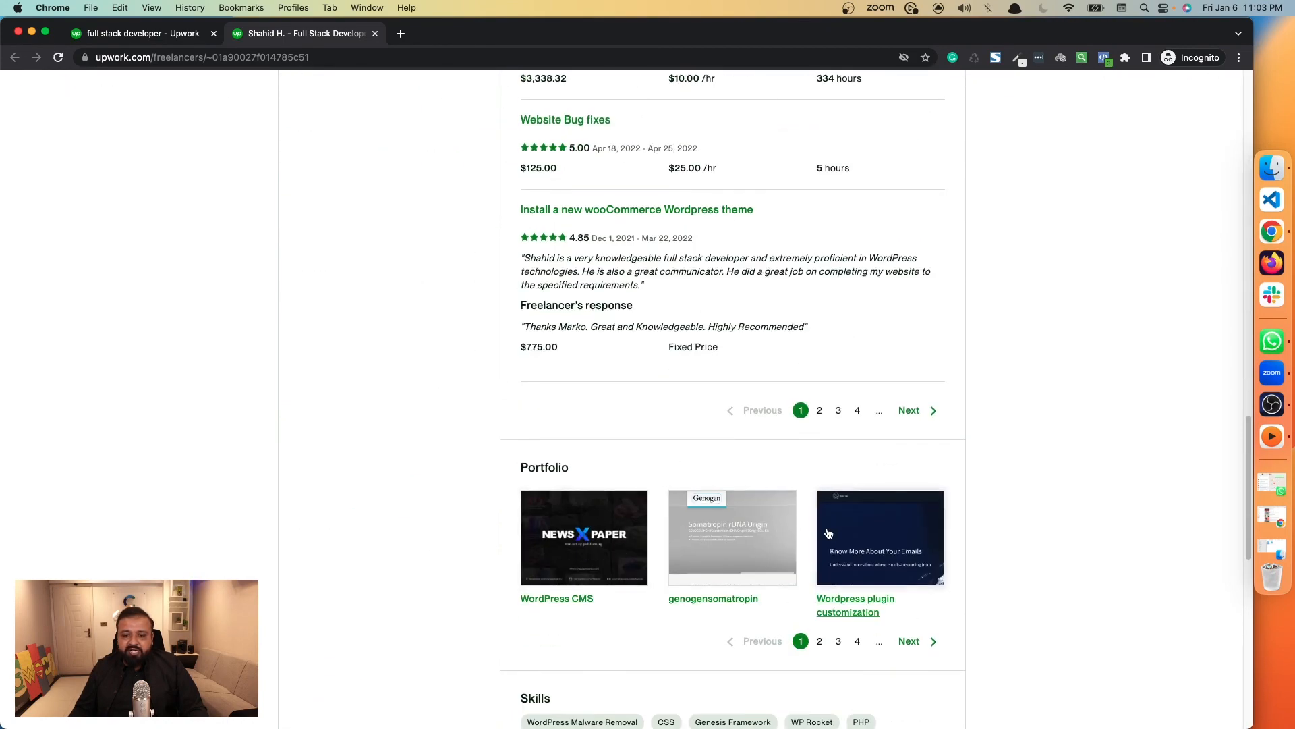
scroll(701, 445, down, 5)
drag(520, 351, 665, 442)
click(665, 438)
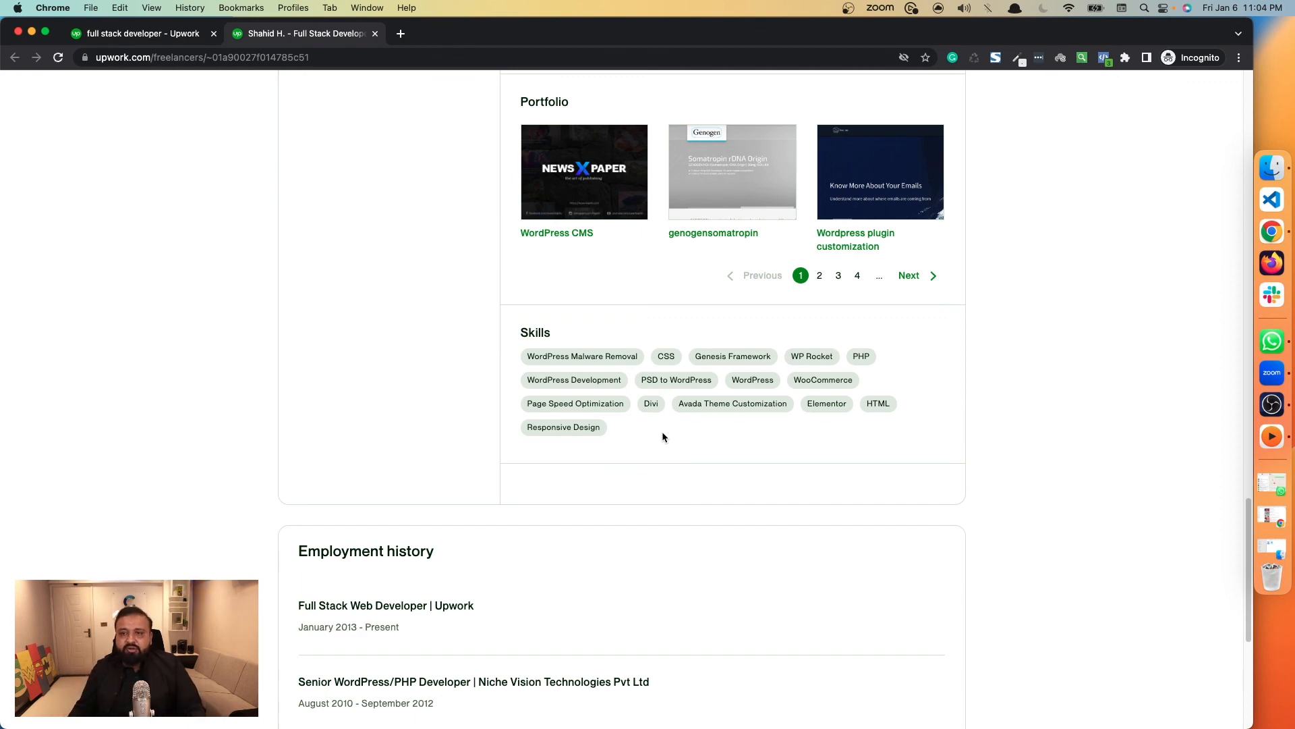
scroll(662, 431, up, 20)
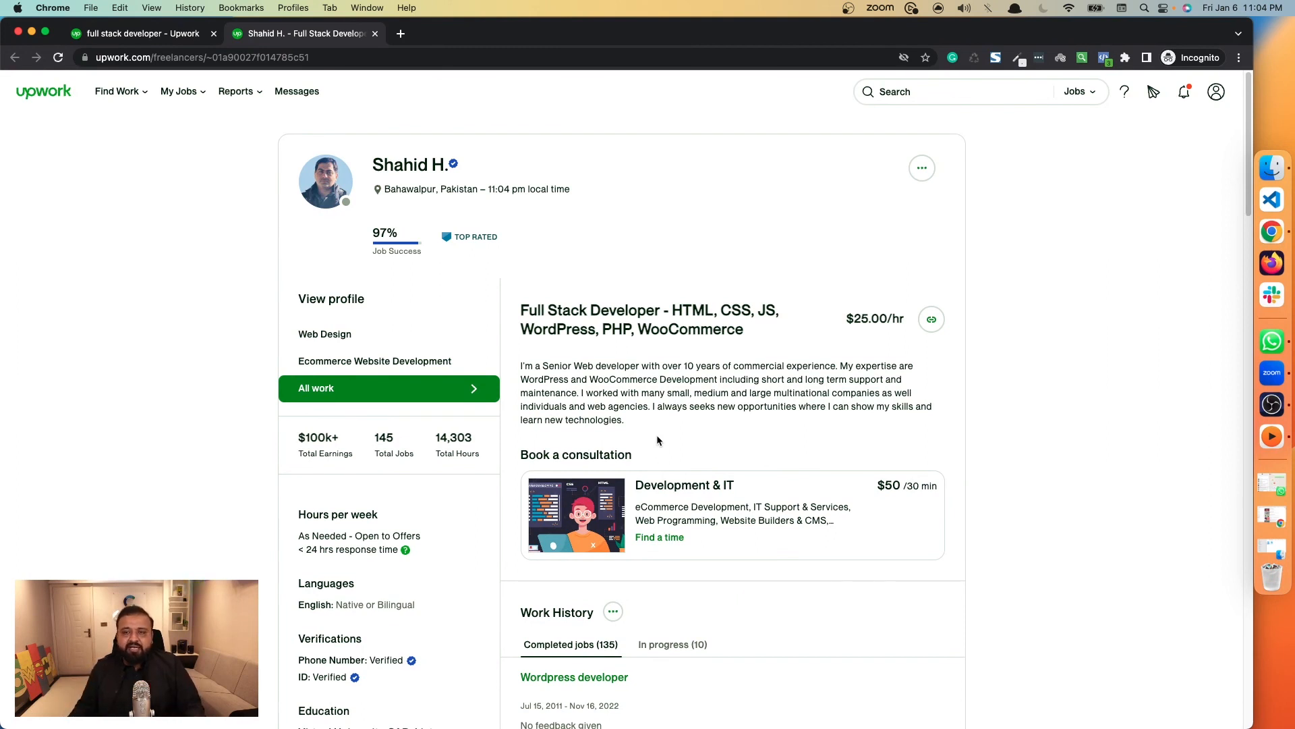
drag(521, 317, 745, 331)
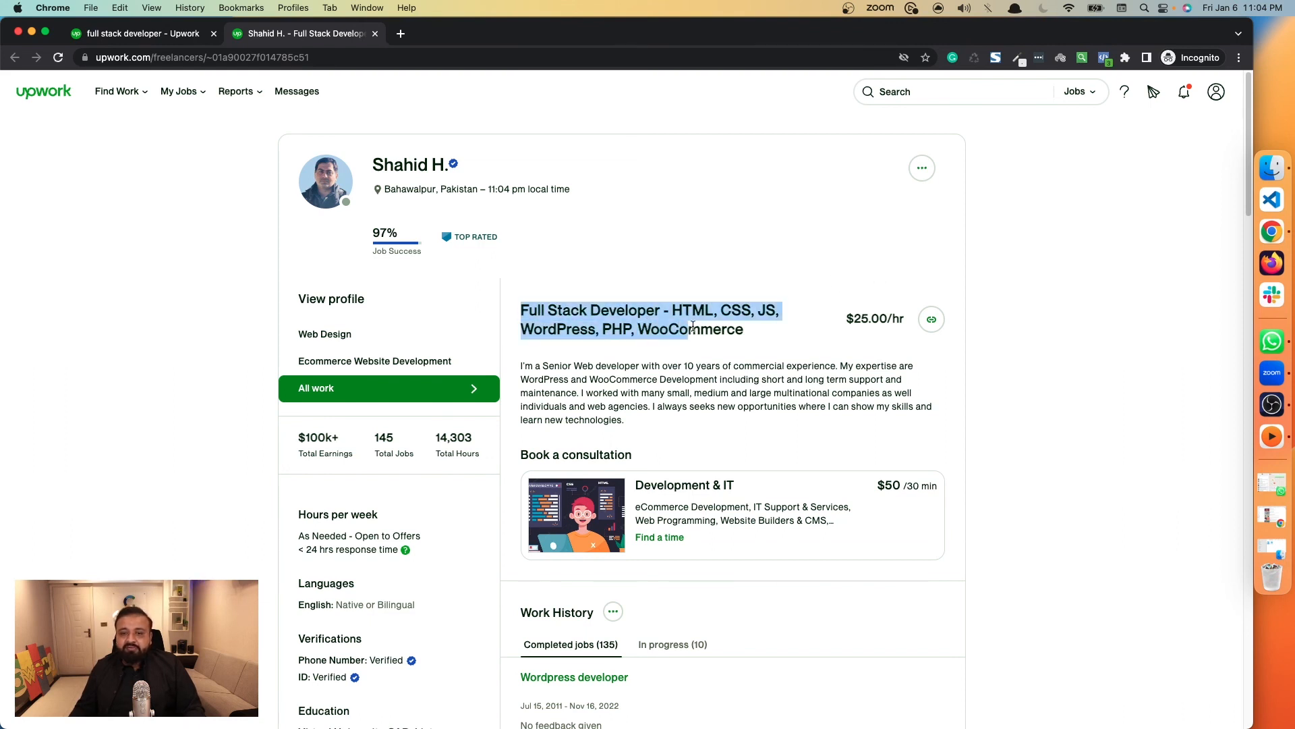
click(770, 247)
Search talent for "seo" and look through the listed freelancers' titles, earnings and descriptions.
click(1076, 92)
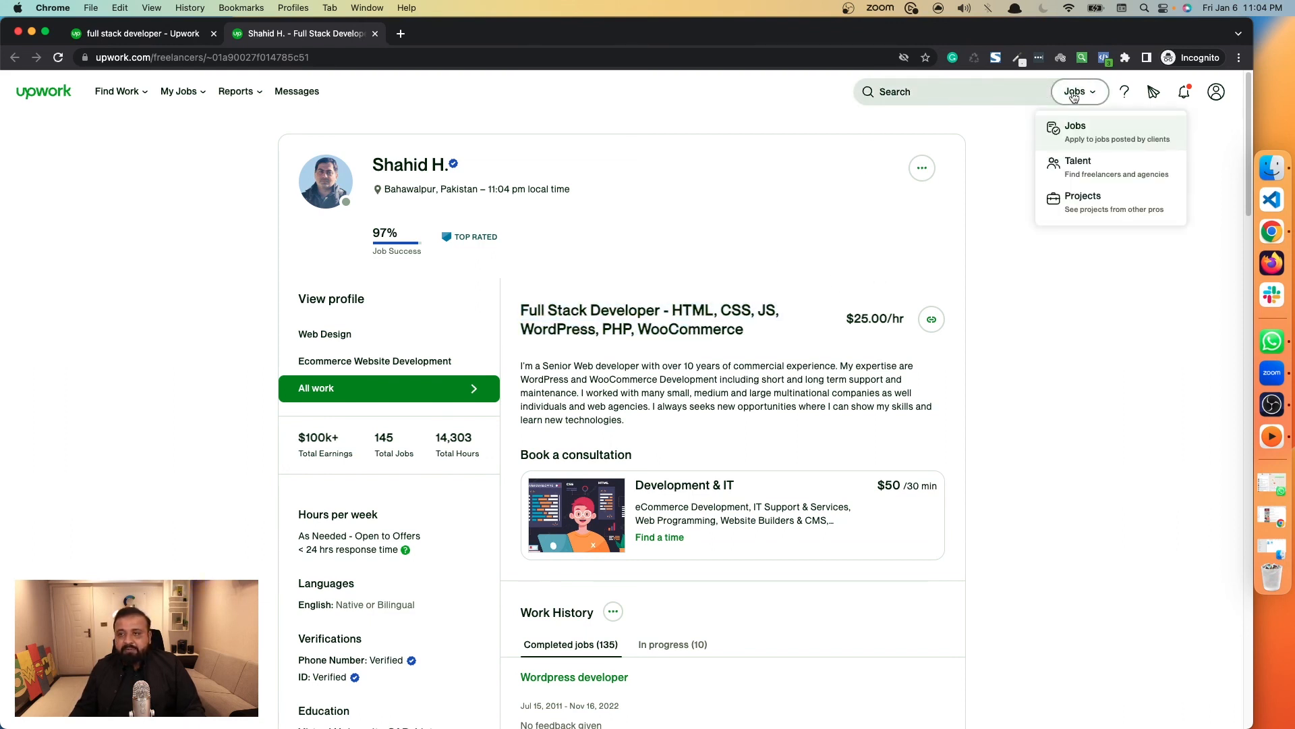
click(1079, 156)
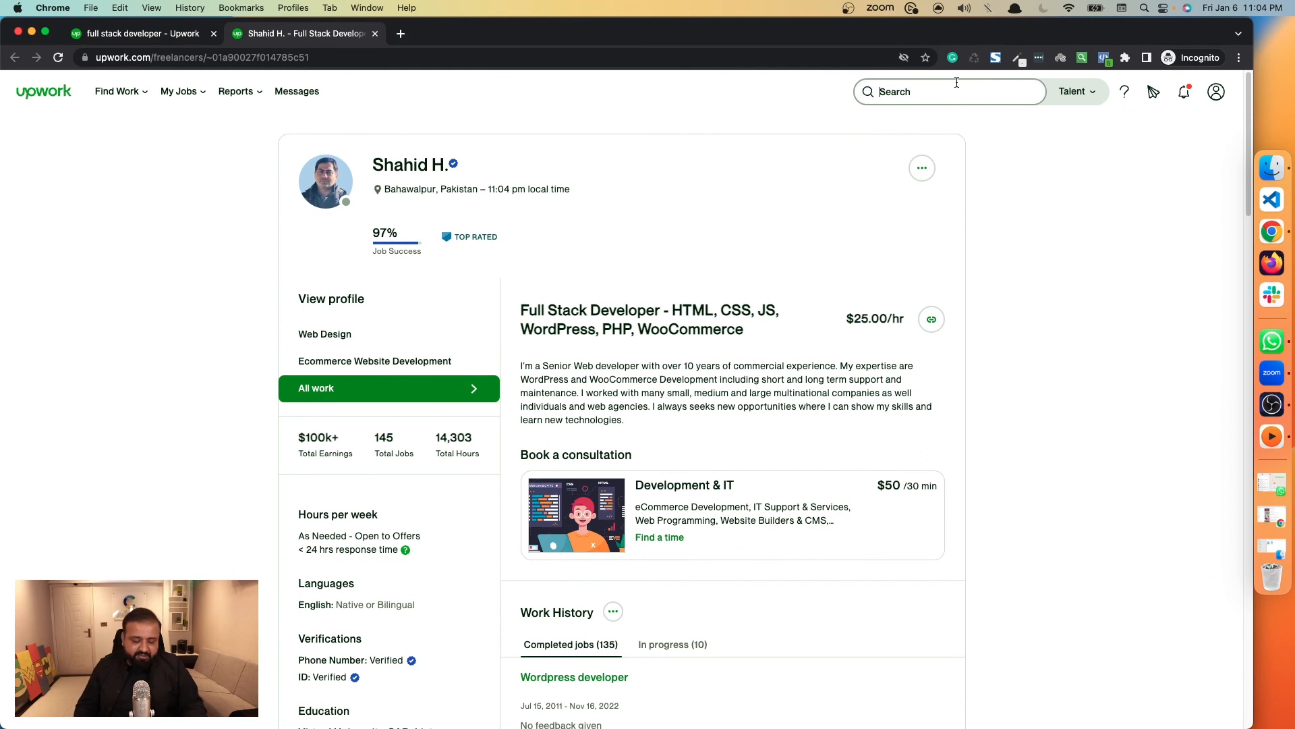
text(se)
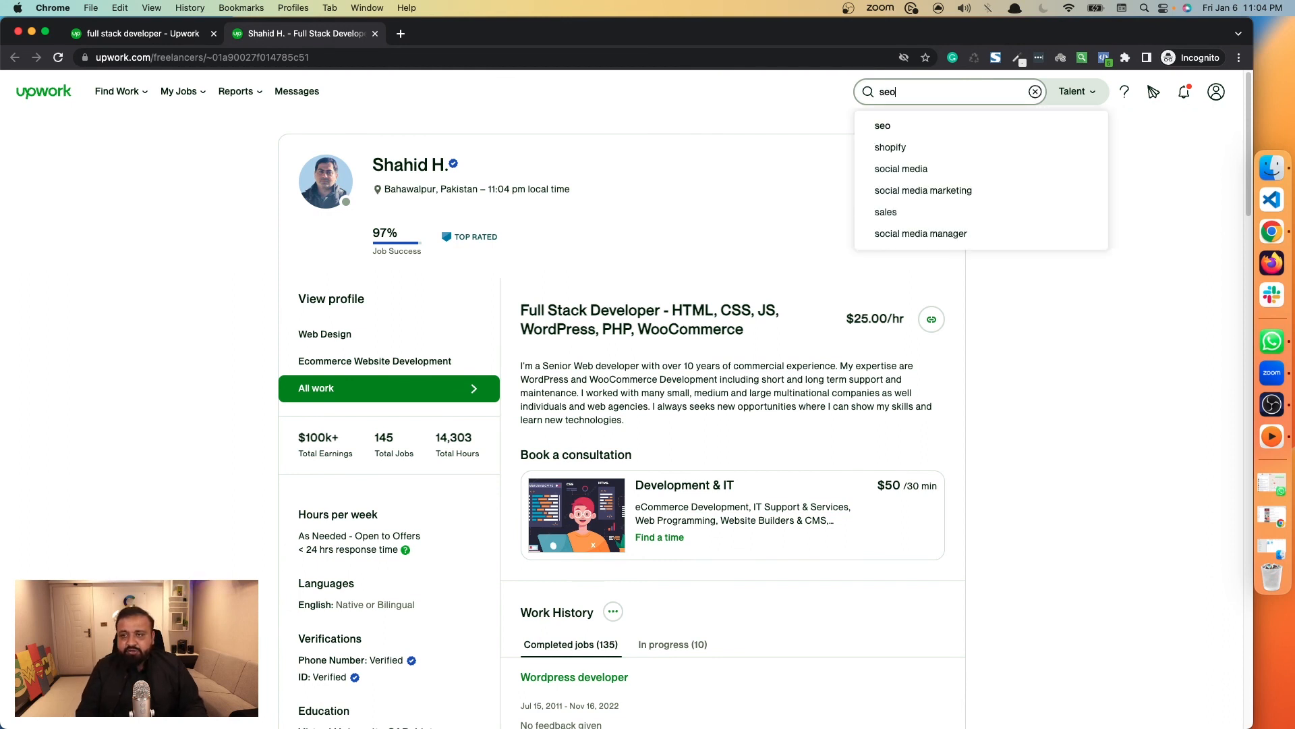
text(o)
key(Return)
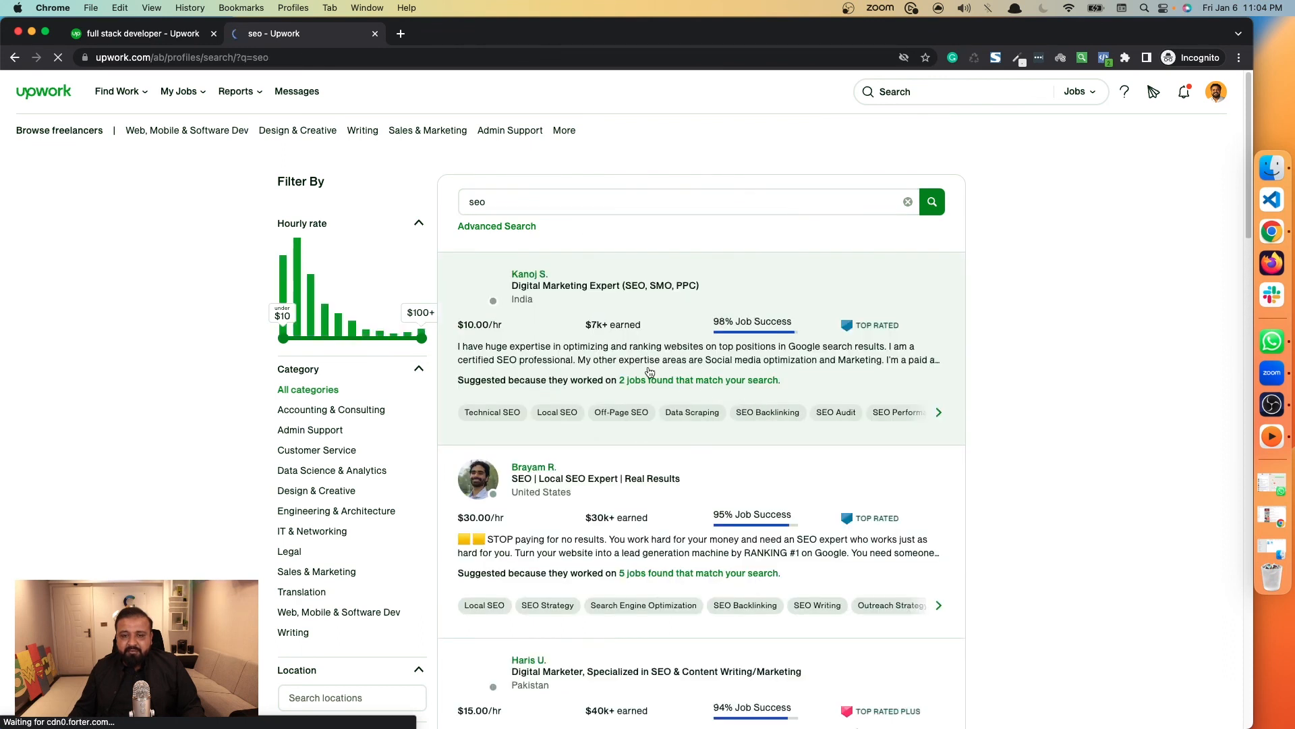
mouse_move(603, 335)
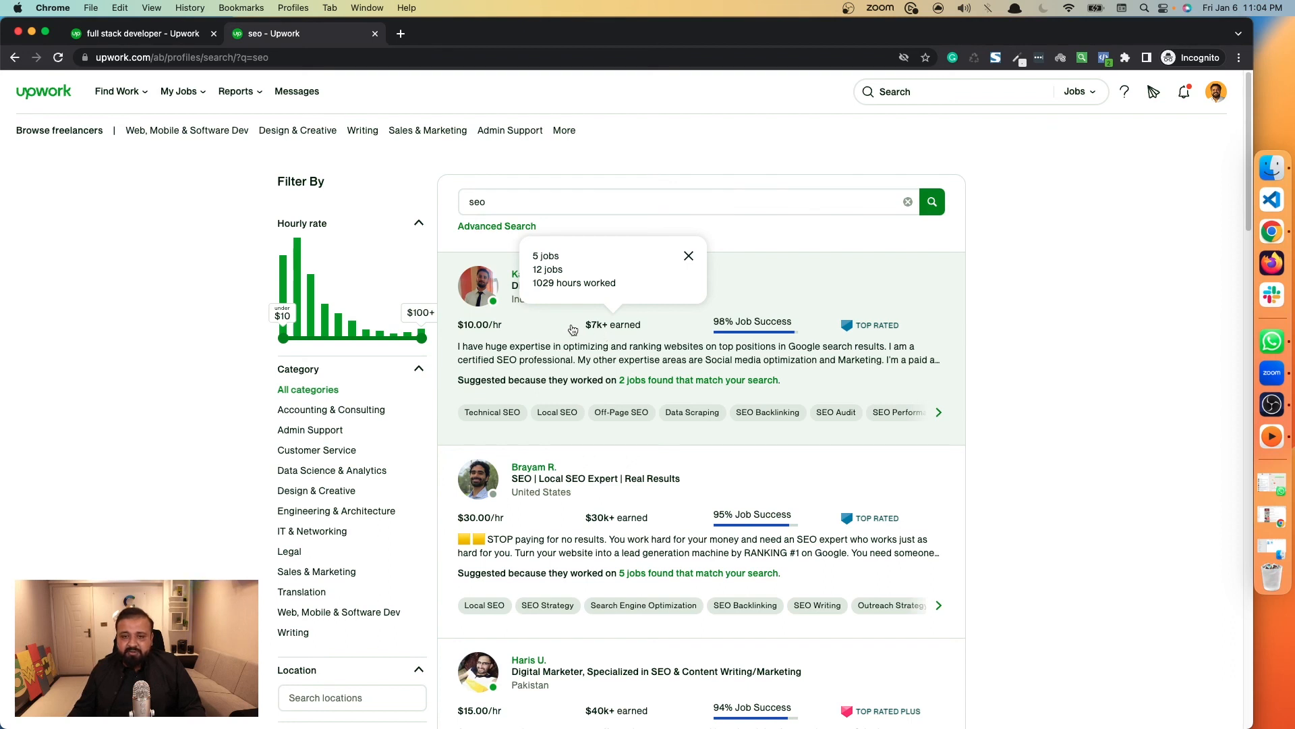
scroll(568, 321, down, 2)
scroll(569, 321, down, 3)
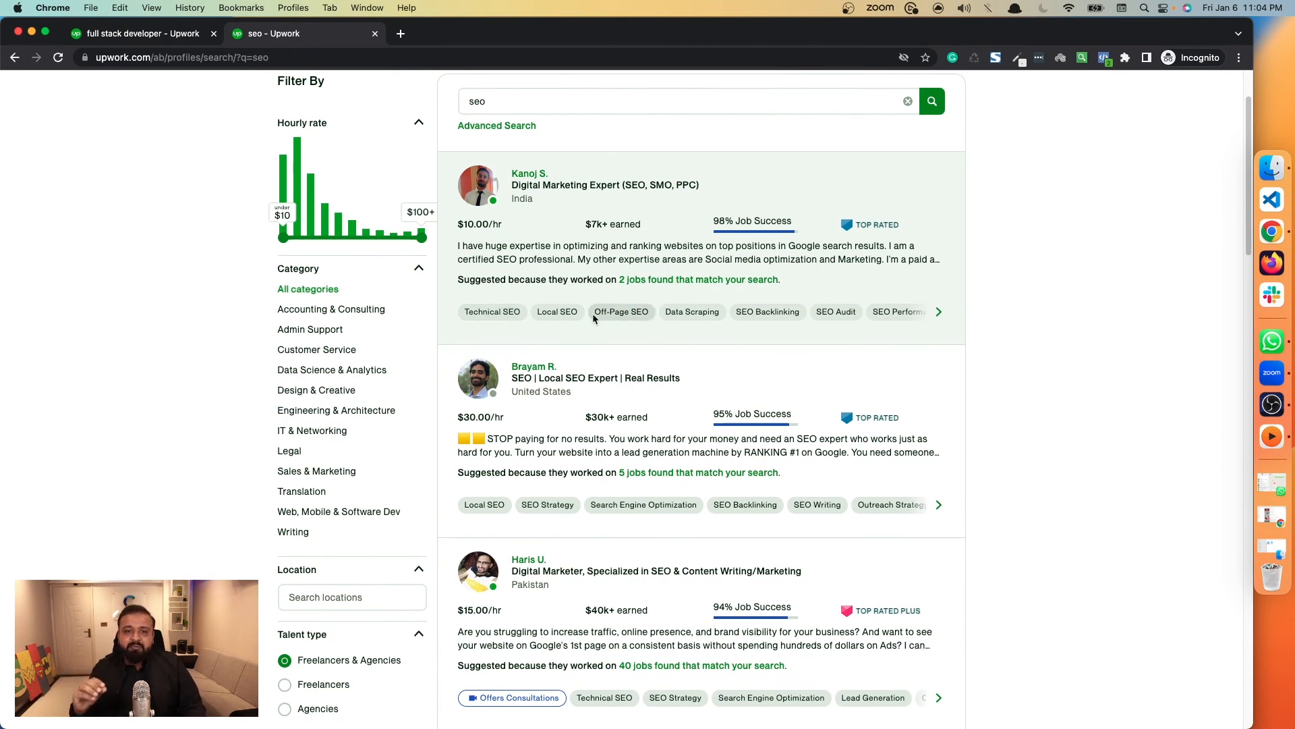
Change the talent search to the suggested term "seo copy writer".
scroll(566, 270, up, 2)
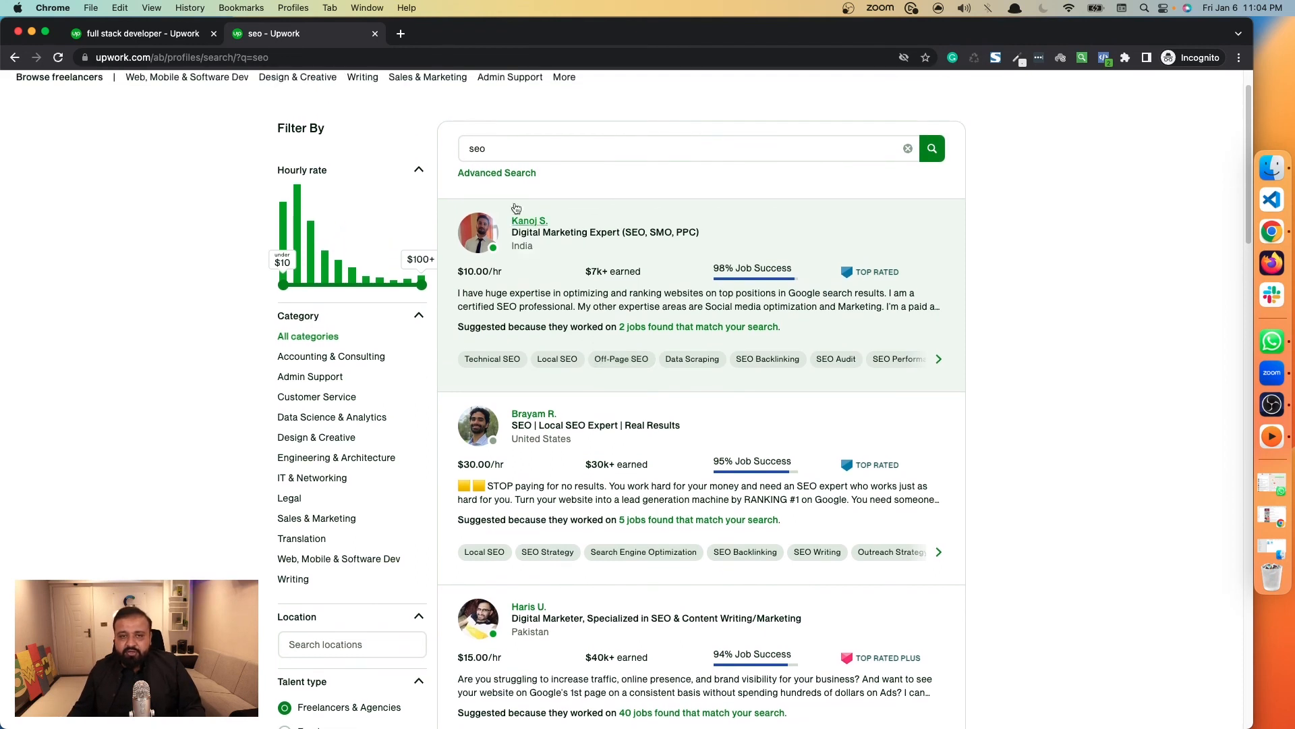
click(520, 151)
text(cop)
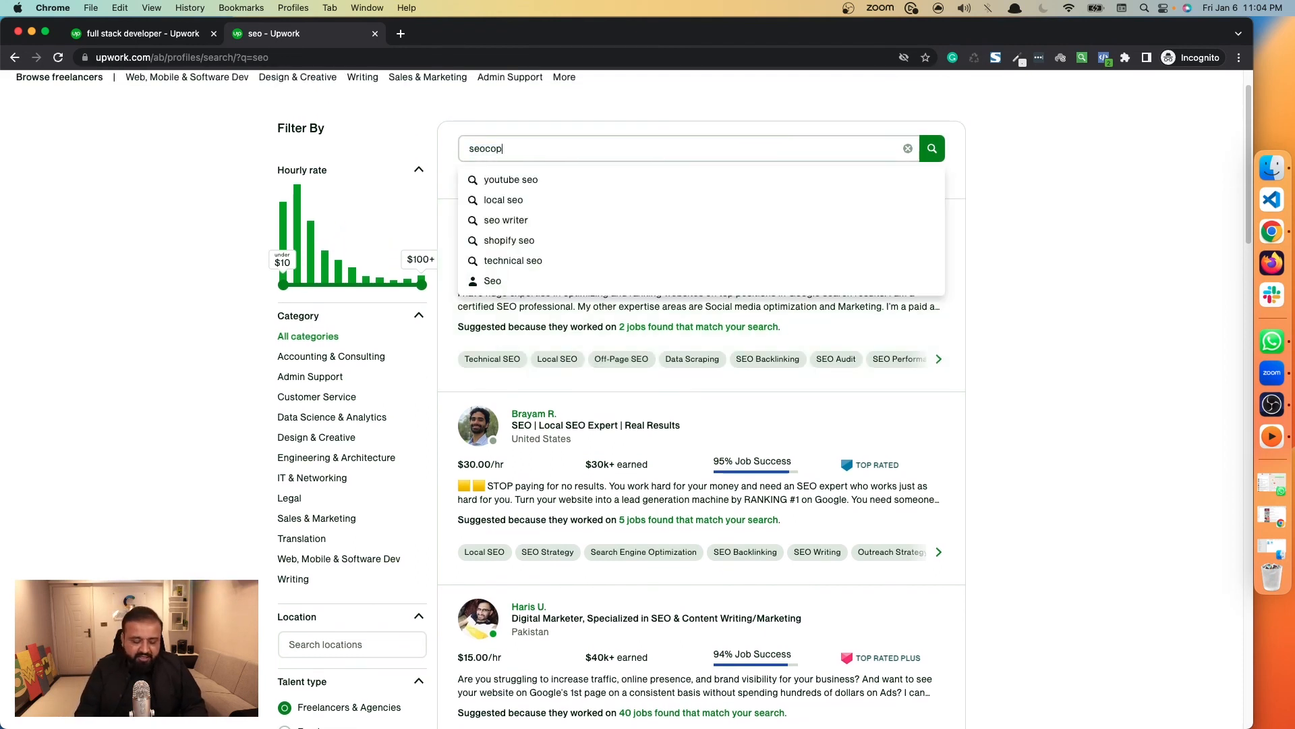
text(y )
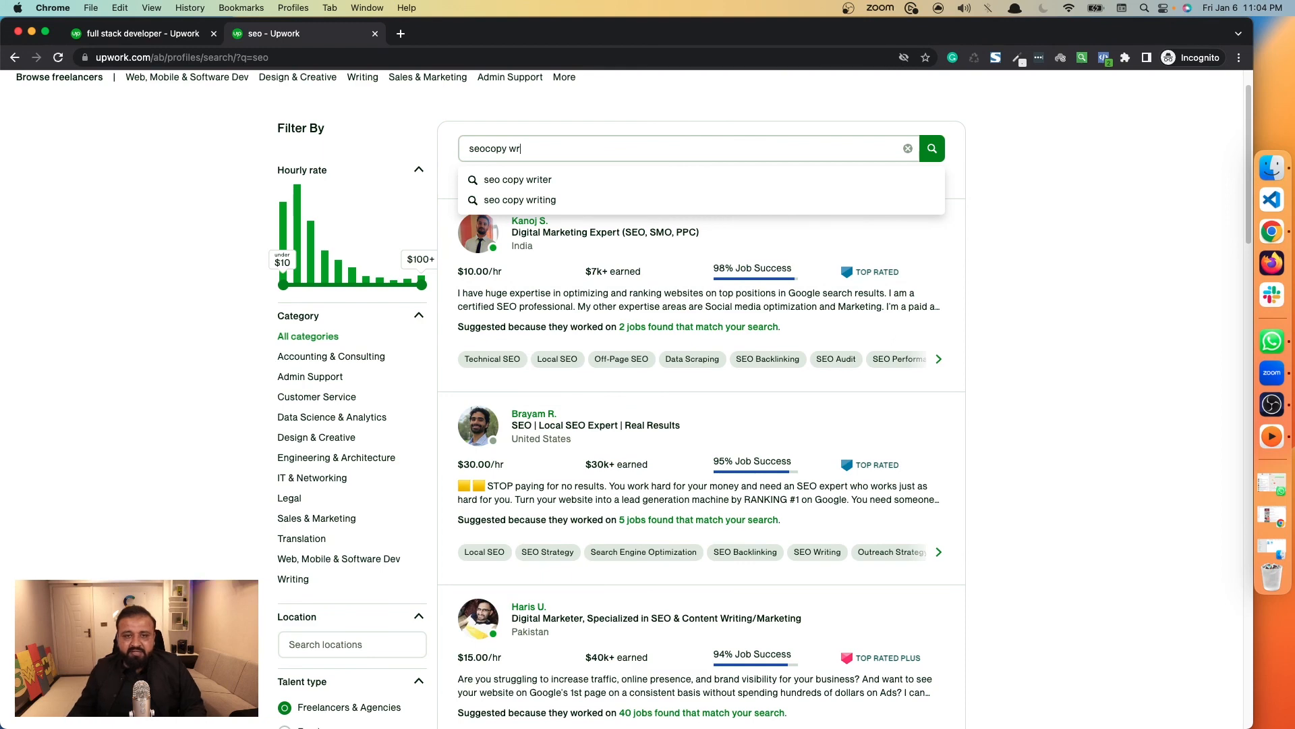
text(wr)
click(537, 180)
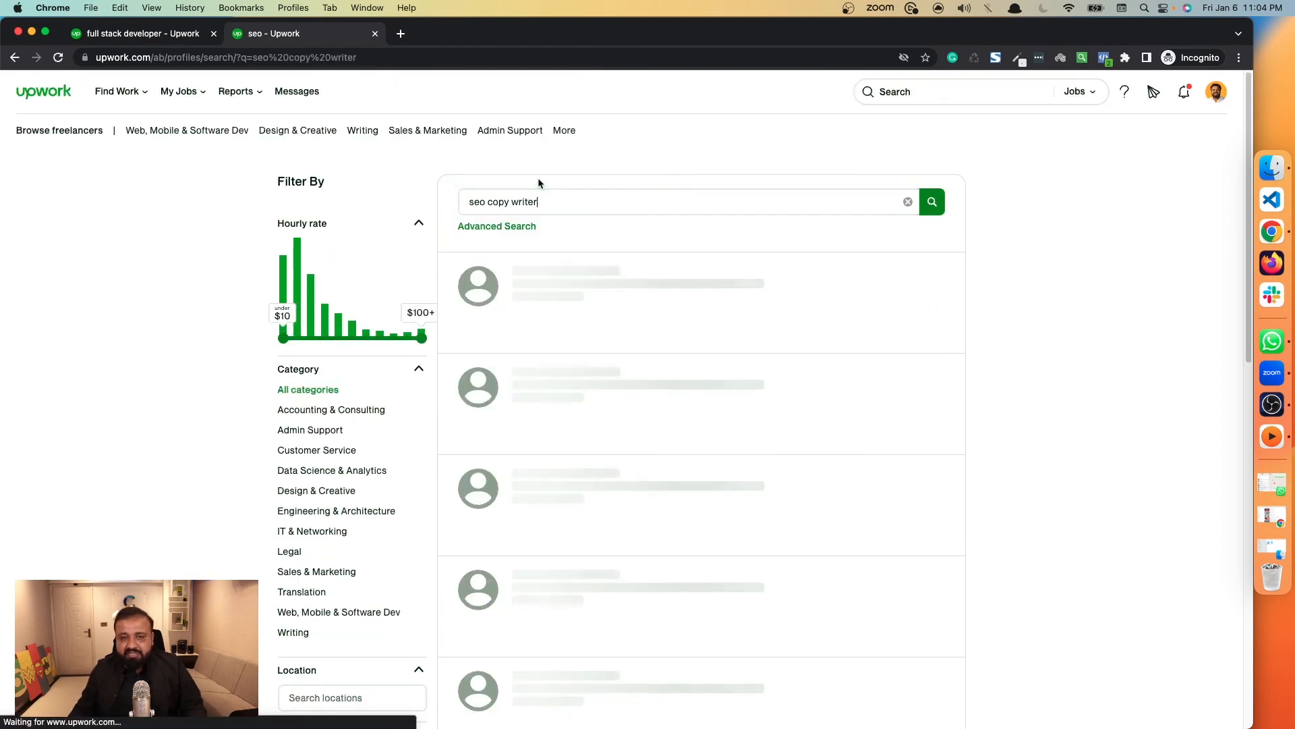
Remove "seo" from the search term to search for "copy writer", and look through the listed freelancers.
drag(487, 203, 441, 204)
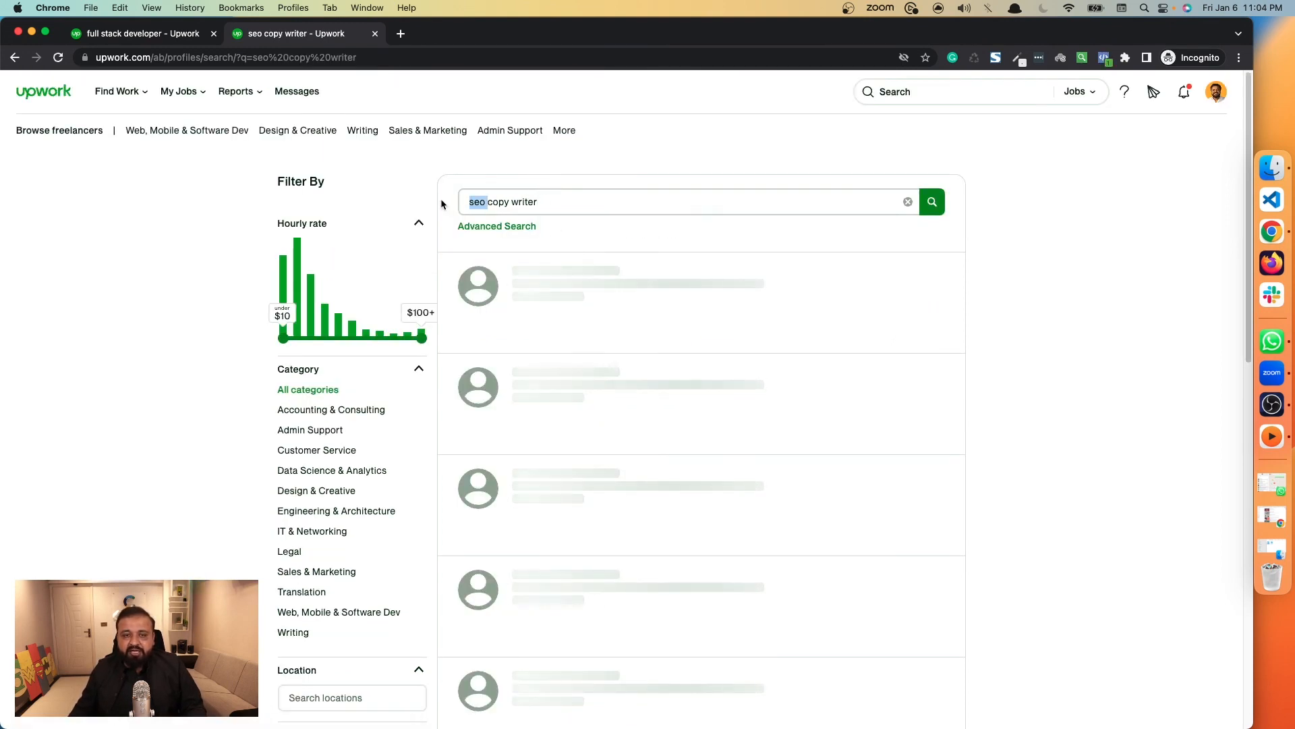
key(BackSpace)
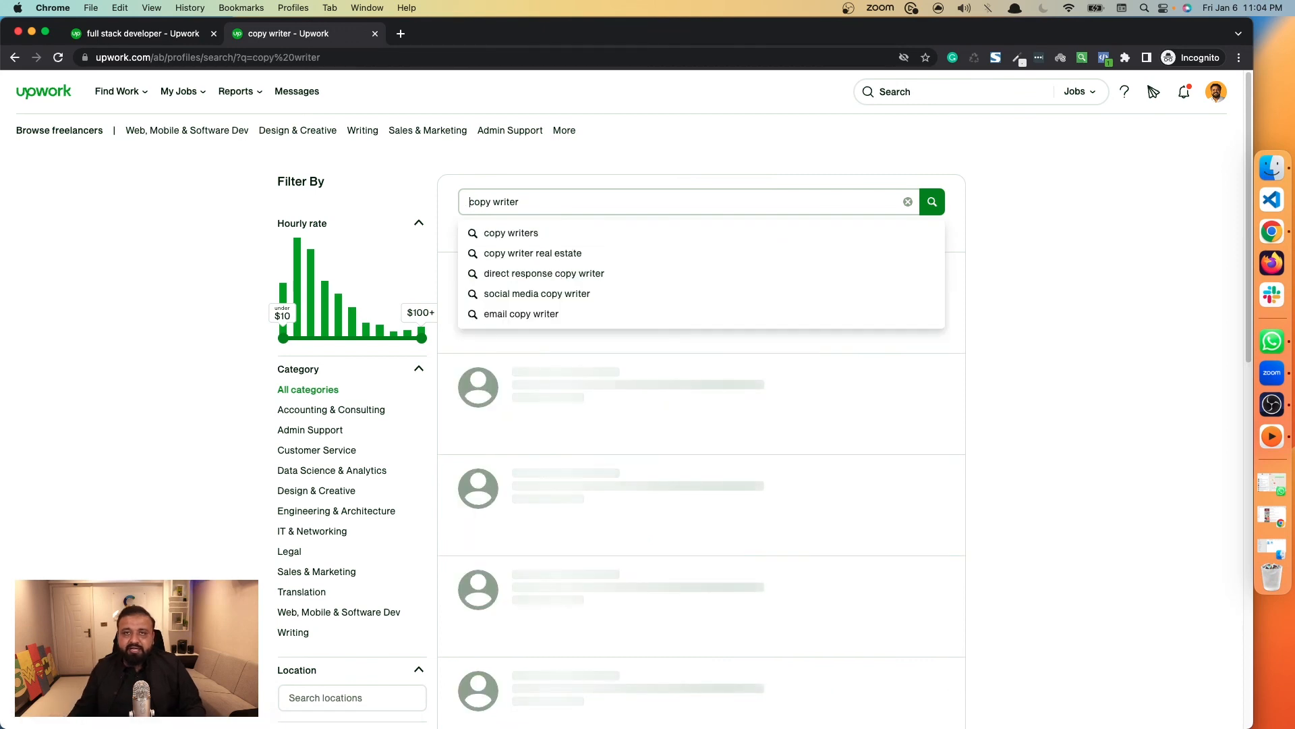
click(1013, 243)
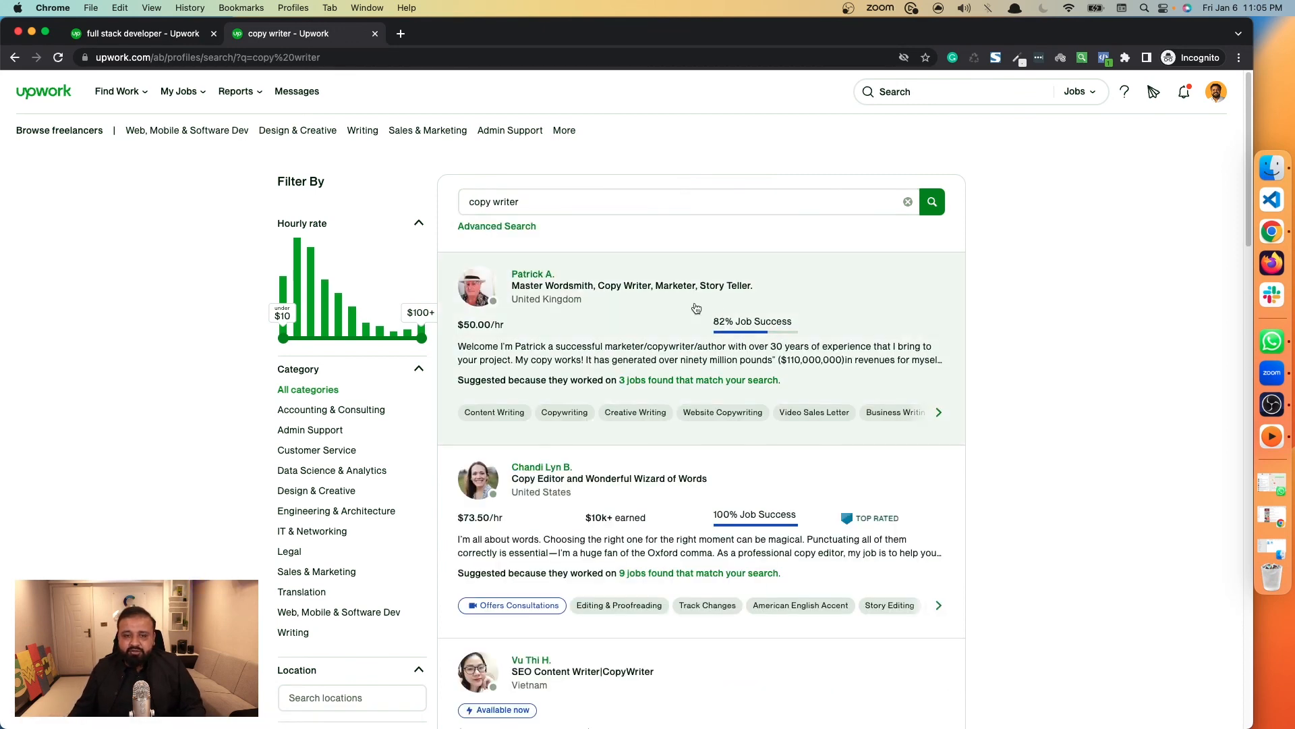
scroll(696, 308, down, 5)
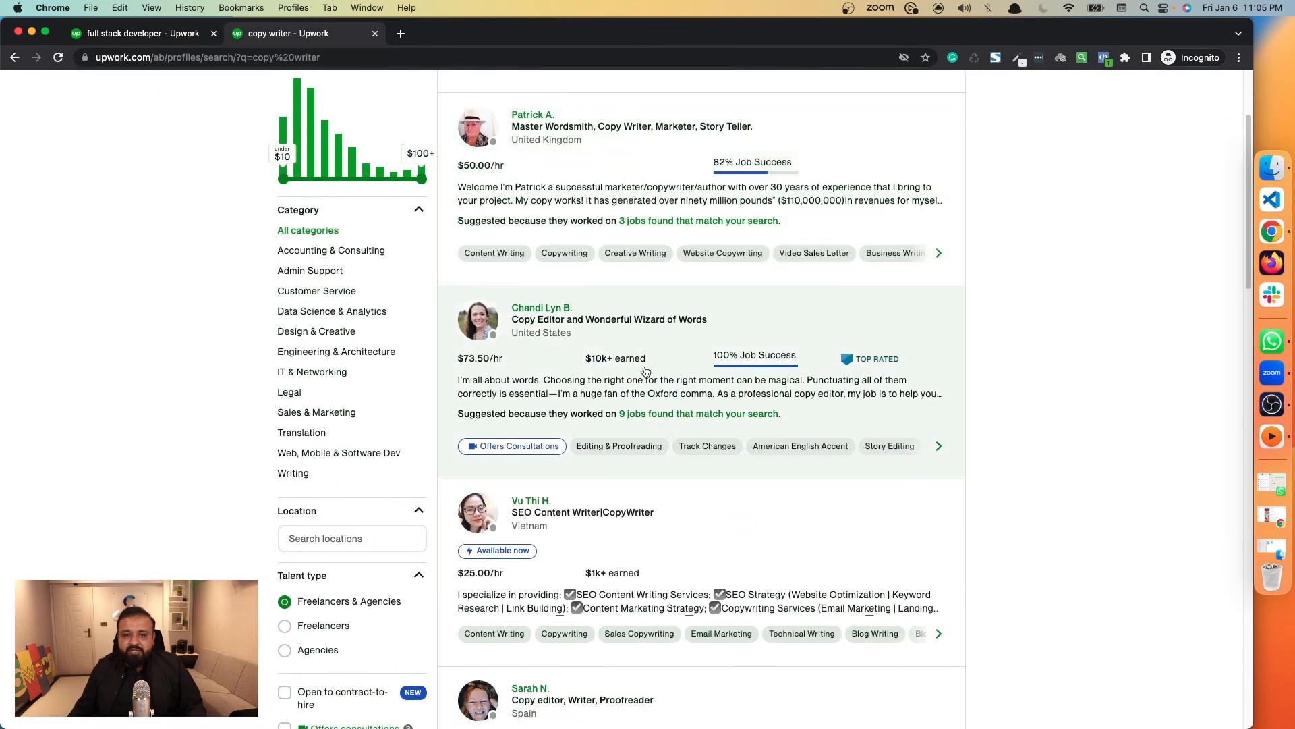
scroll(648, 368, down, 1)
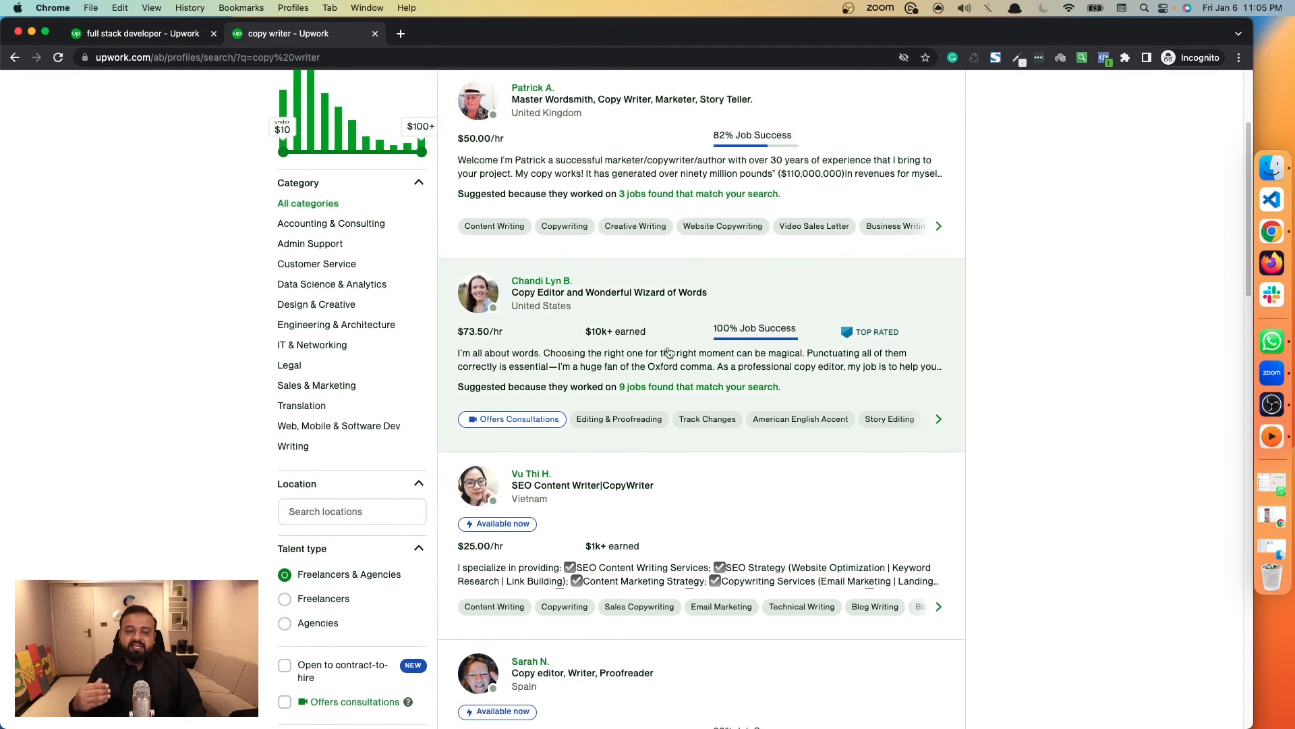